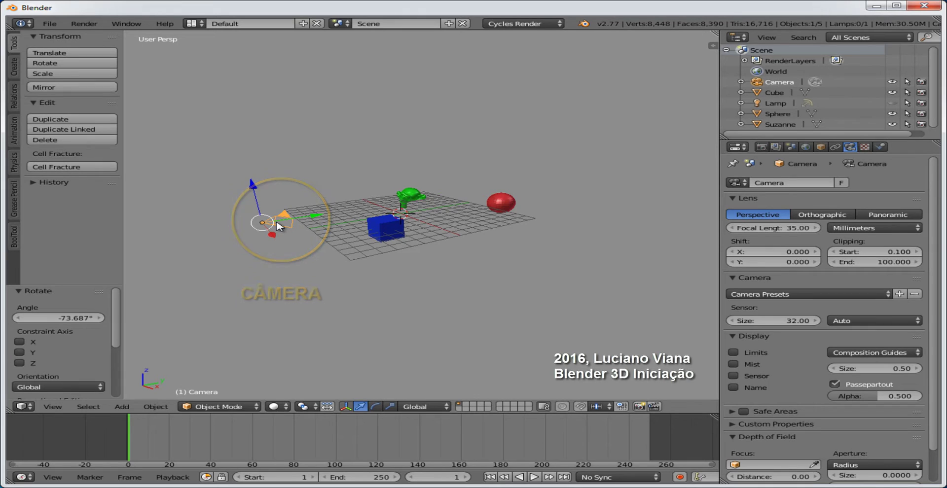
Switch the 3D viewport to look through the active camera
scroll(277, 226, up, 2)
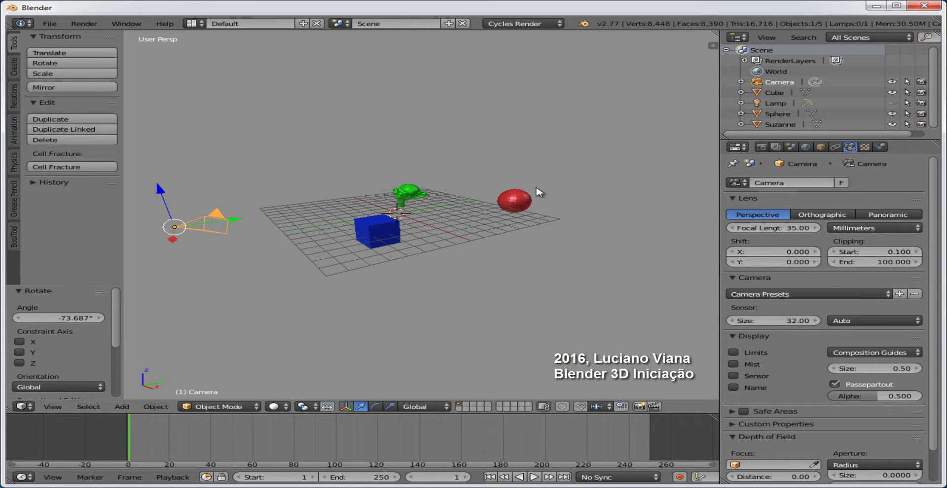
click(55, 407)
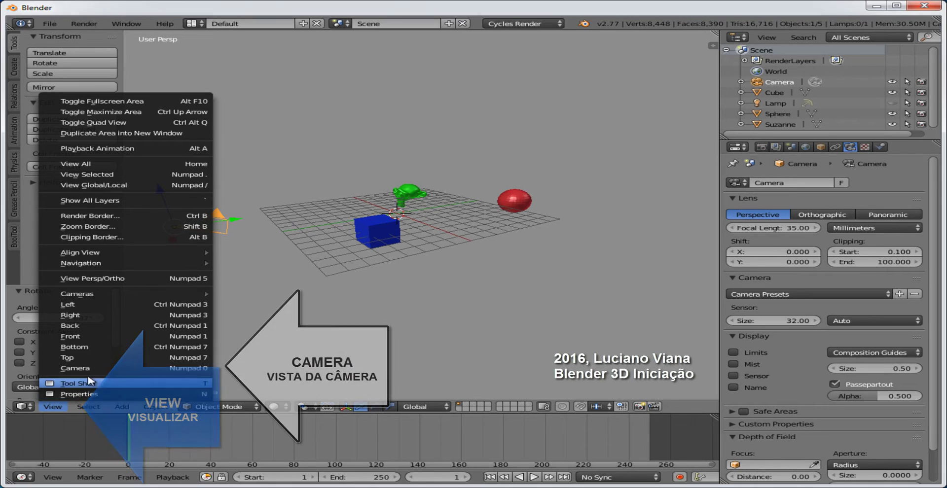
click(113, 367)
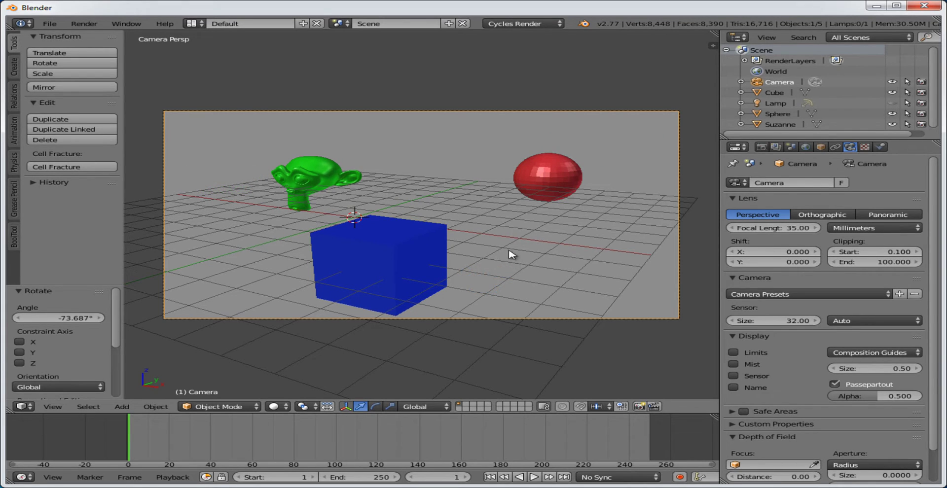
Examine the surface material and diffuse color of the monkey head, the sphere and the cube in turn
right_click(316, 172)
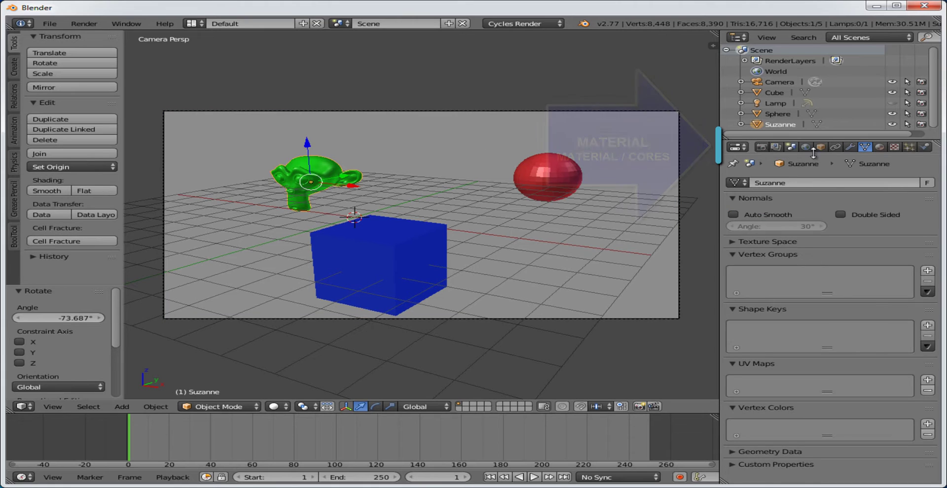
click(880, 148)
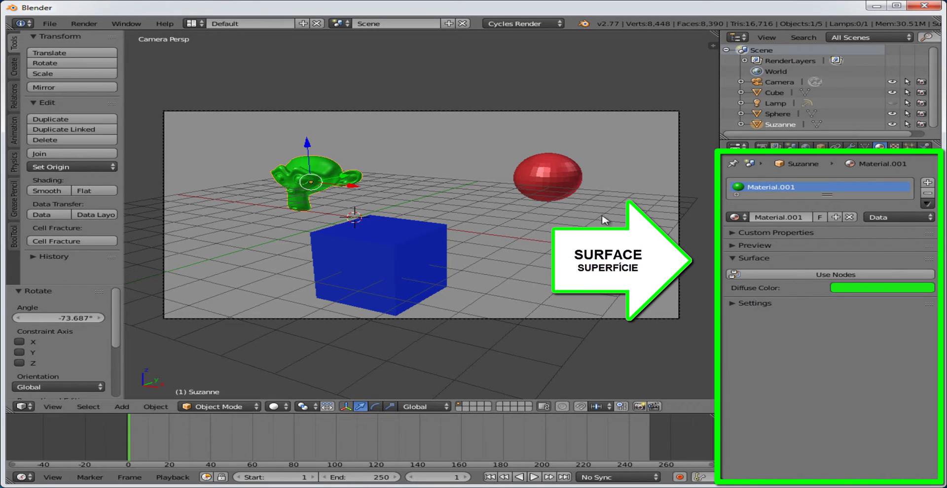
right_click(556, 172)
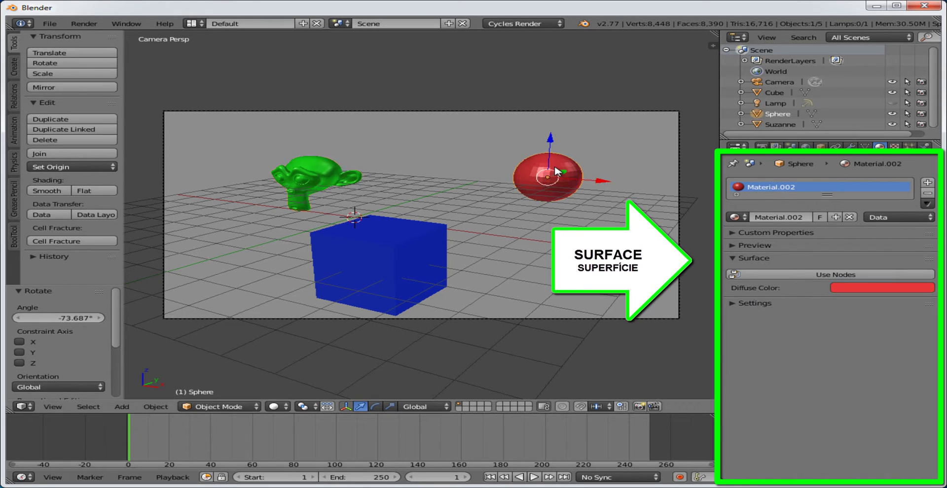
right_click(395, 230)
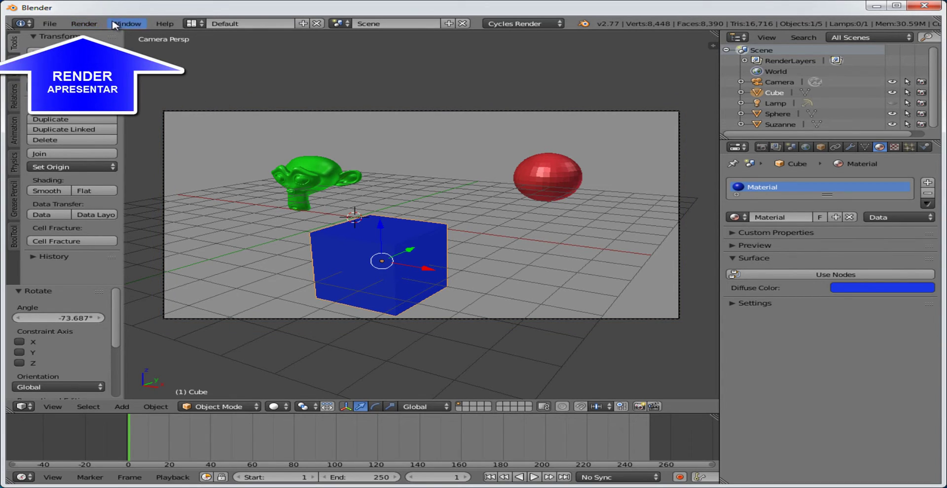
Render the scene as a still image from the camera
click(101, 25)
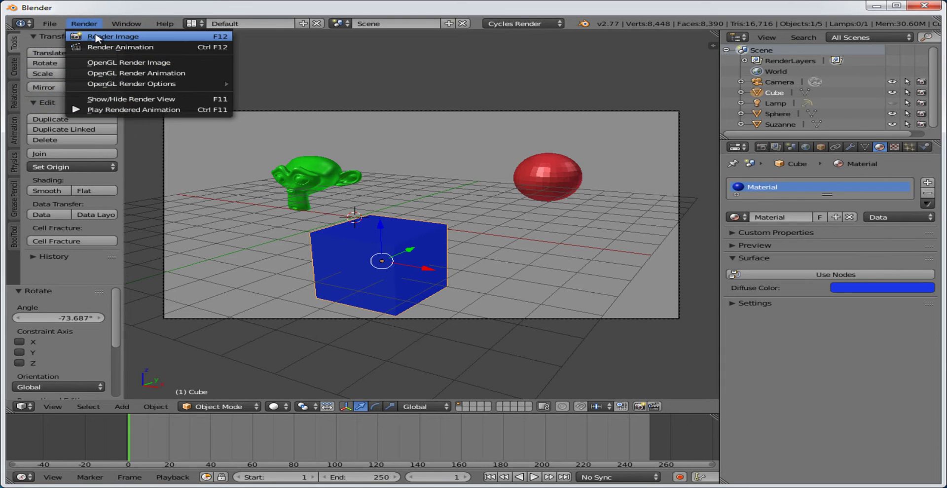
click(98, 38)
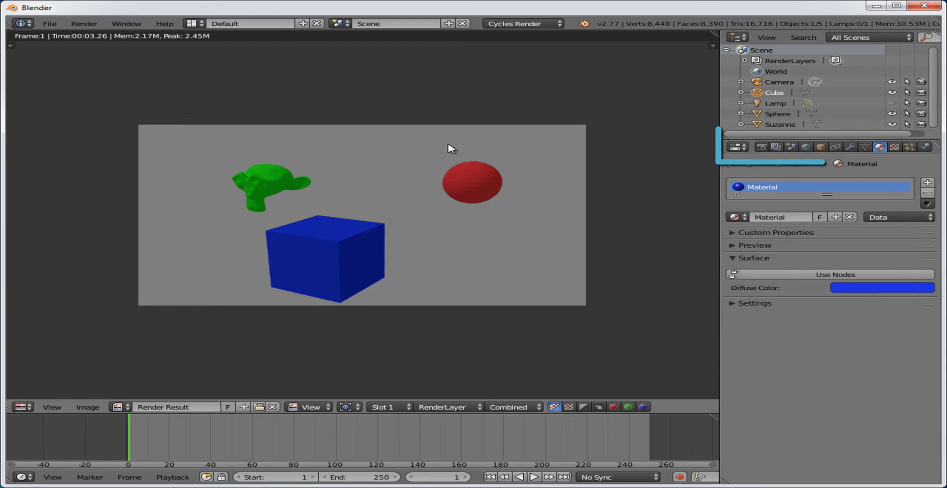
Lighten the grey background color of the World surface
click(806, 147)
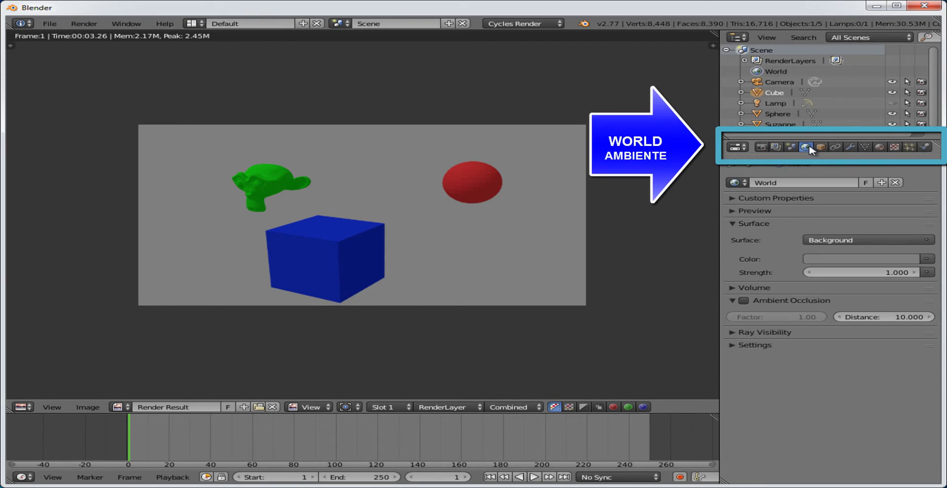
click(855, 261)
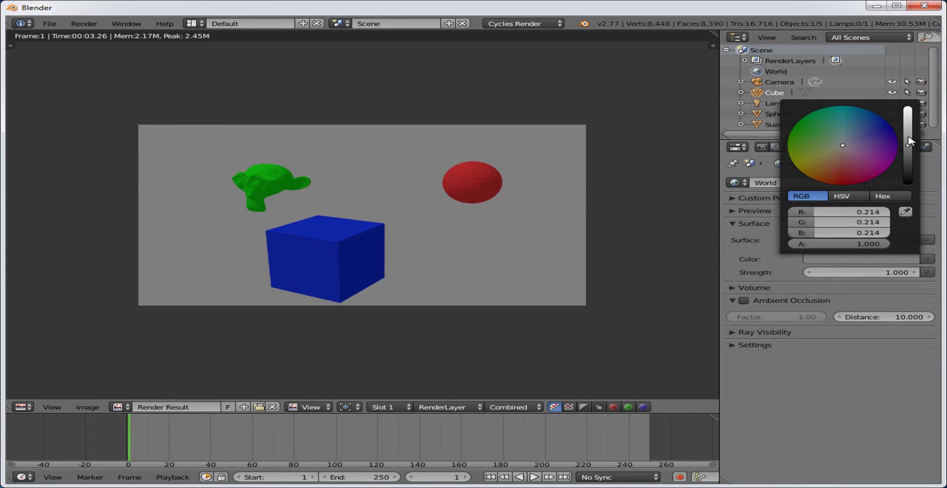
drag(909, 142, 909, 137)
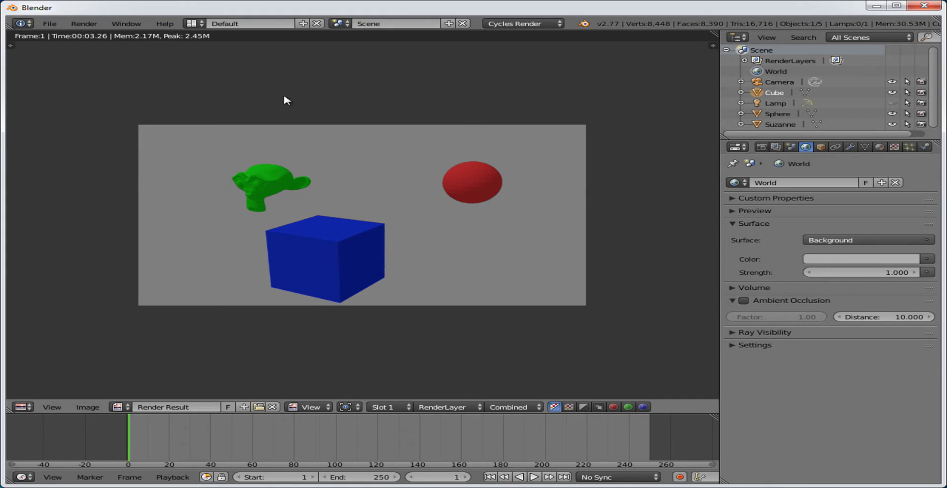
Render the still image again with the lighter background and return to the 3D viewport
click(126, 24)
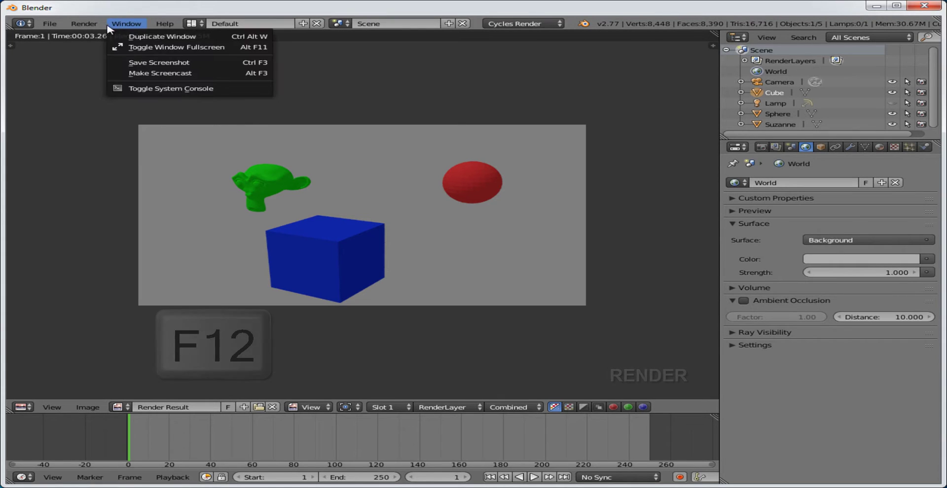
click(98, 36)
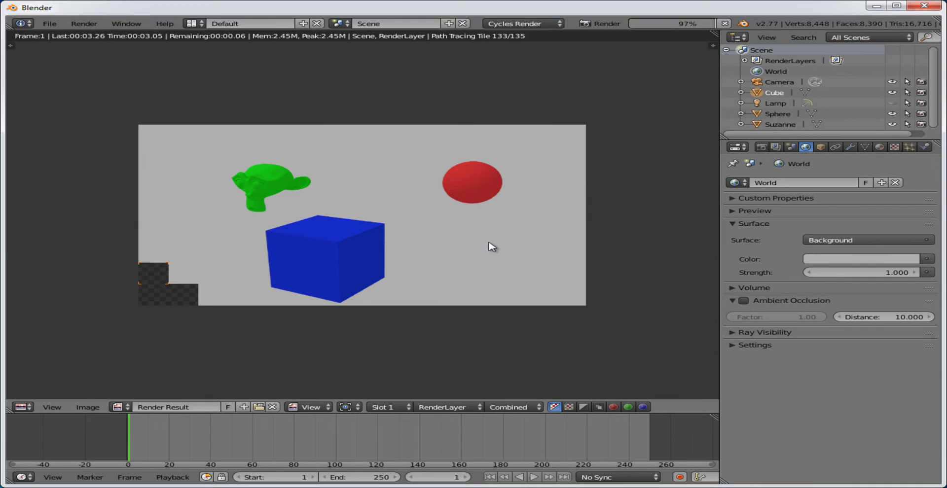
key(Escape)
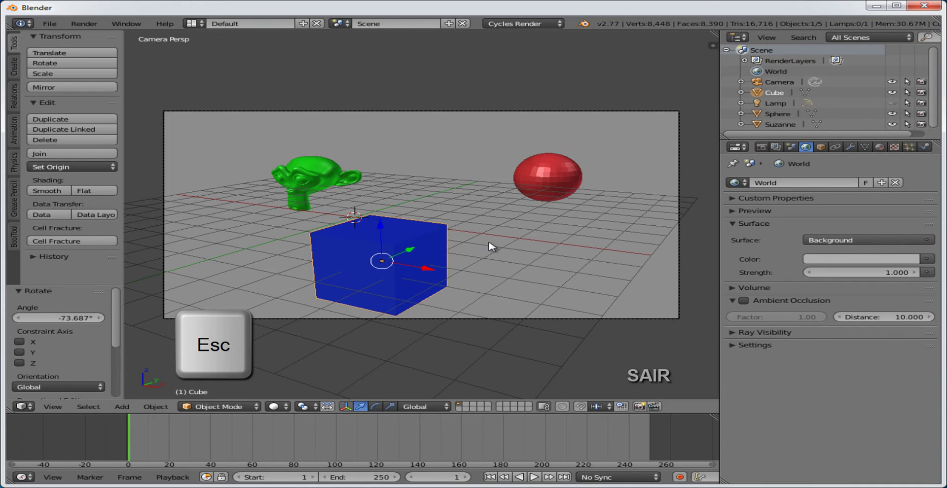
Select the camera and leave the camera view for the user perspective
right_click(460, 319)
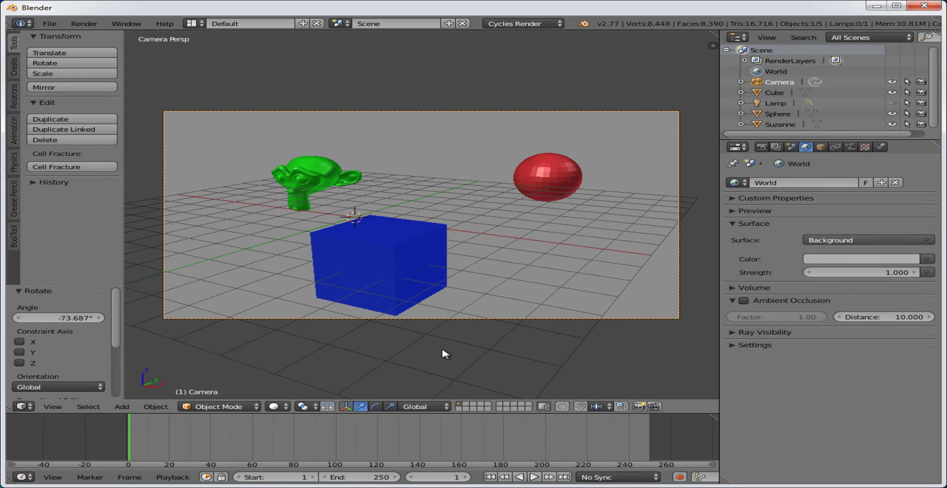
click(53, 406)
click(75, 368)
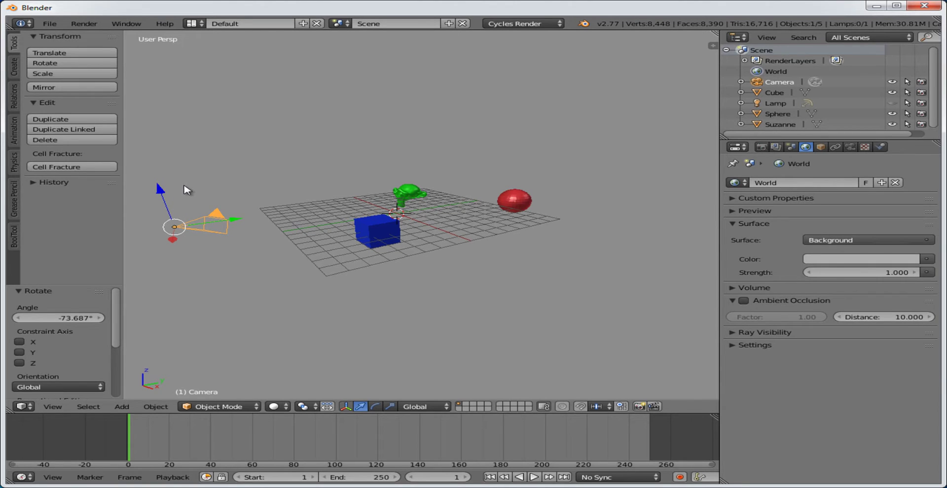
Cycle the camera's manipulator through rotate, scale and back to translate, and display its numeric transform properties
click(374, 408)
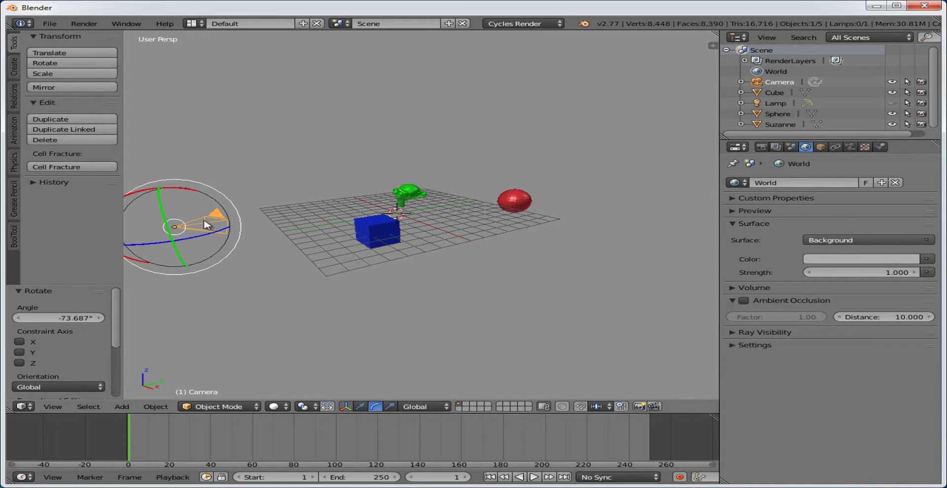
click(391, 407)
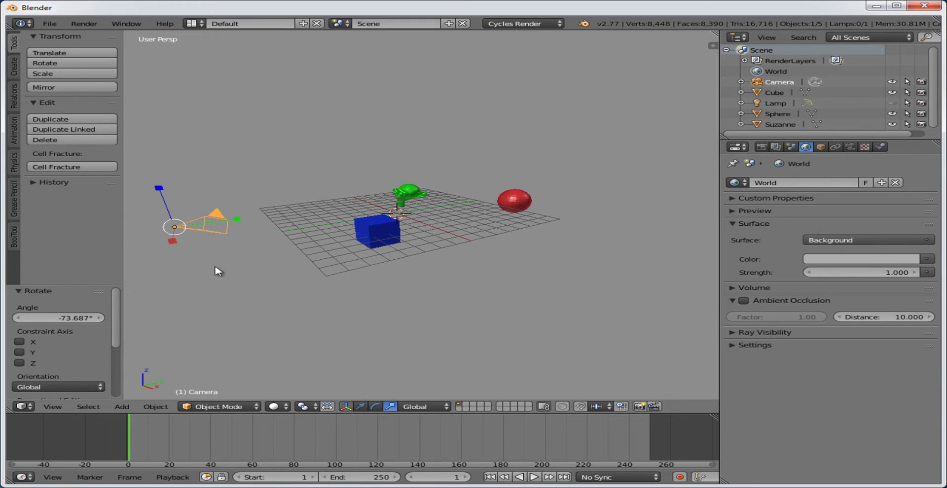
click(361, 407)
key(n)
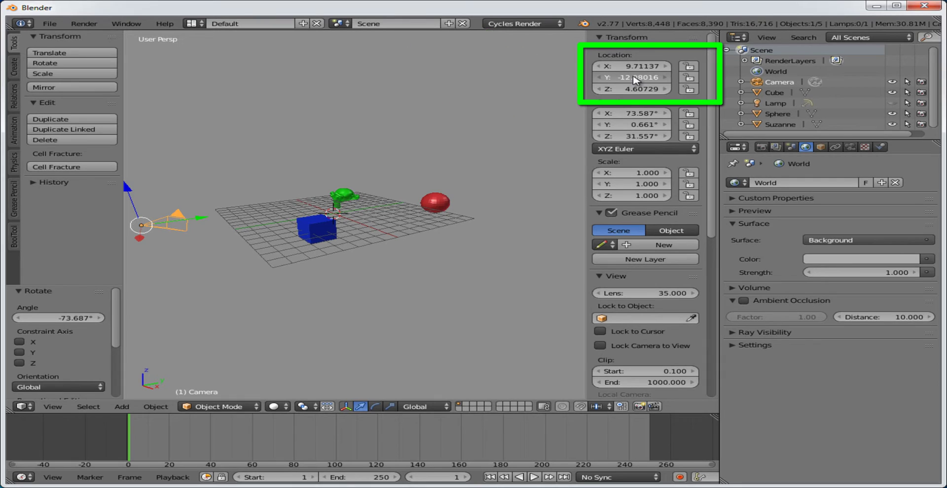
Try adjusting the camera's X rotation by eye and undo the change
mouse_move(635, 79)
mouse_down()
mouse_move(714, 81)
mouse_move(610, 87)
mouse_move(712, 89)
mouse_move(645, 84)
mouse_up()
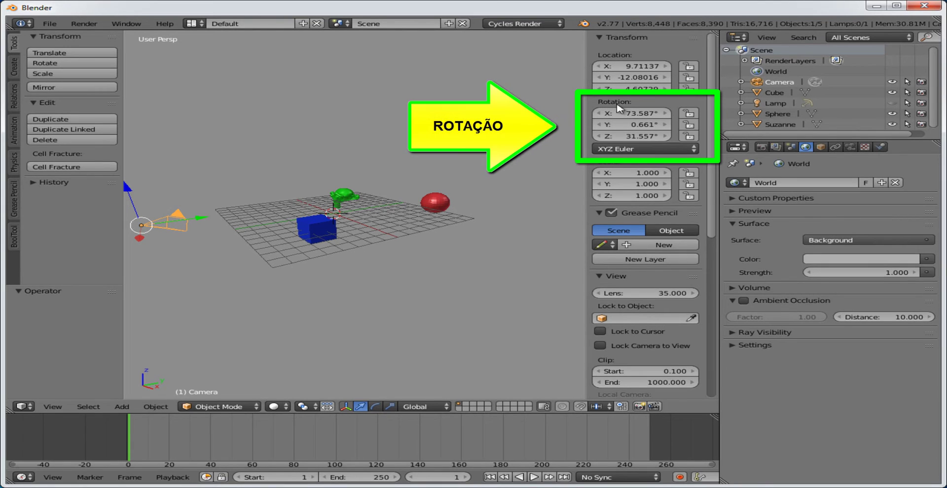
drag(645, 115, 700, 112)
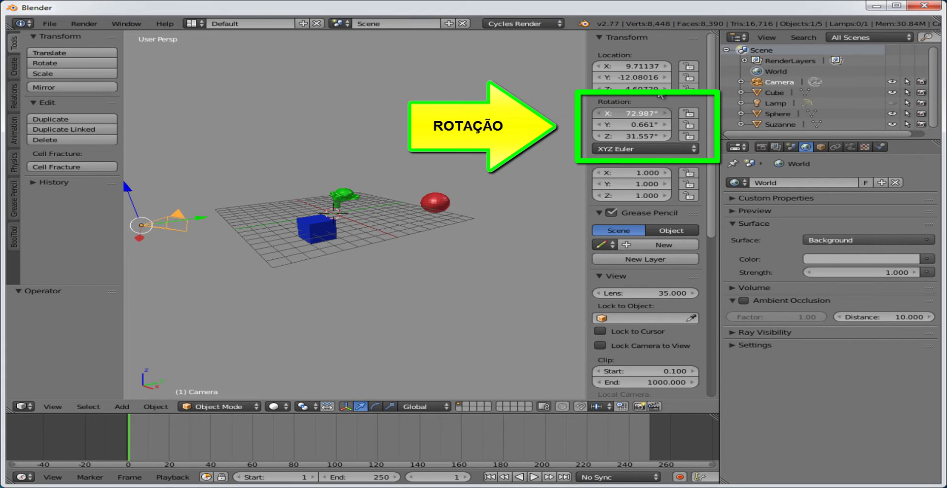
drag(660, 95, 543, 94)
key(ctrl+z)
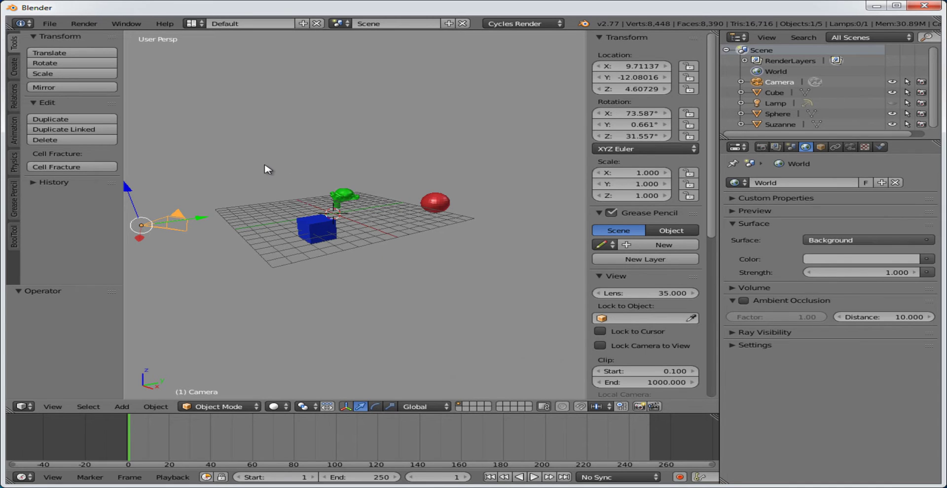
Box-select the cube, monkey head and sphere, enlarge the scene outliner, and hide the three objects
key(a)
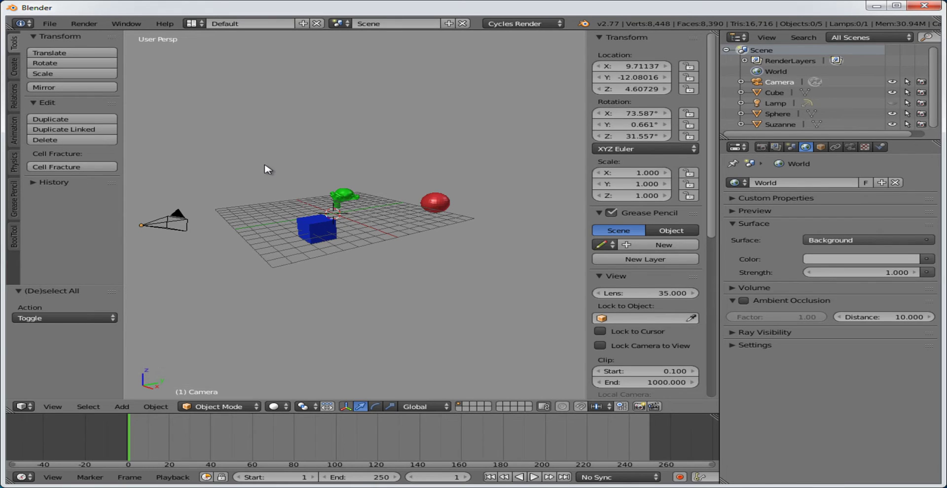
key(b)
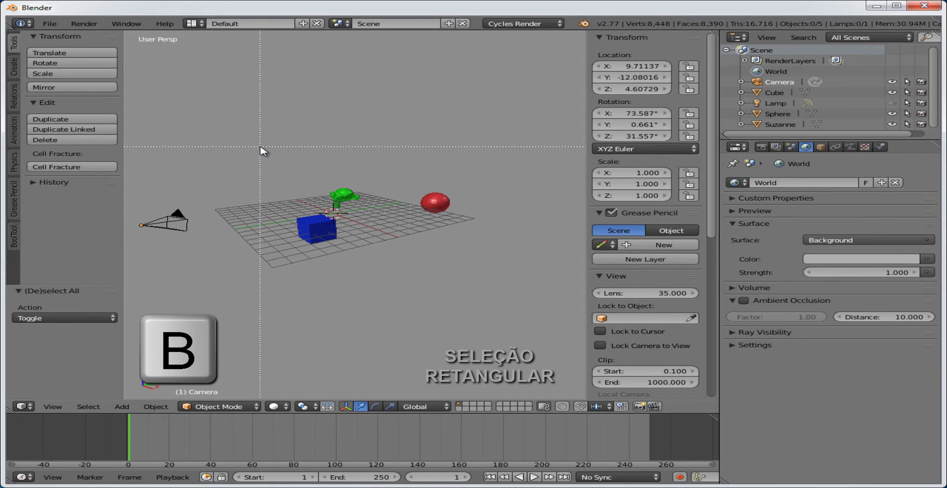
drag(260, 146, 499, 275)
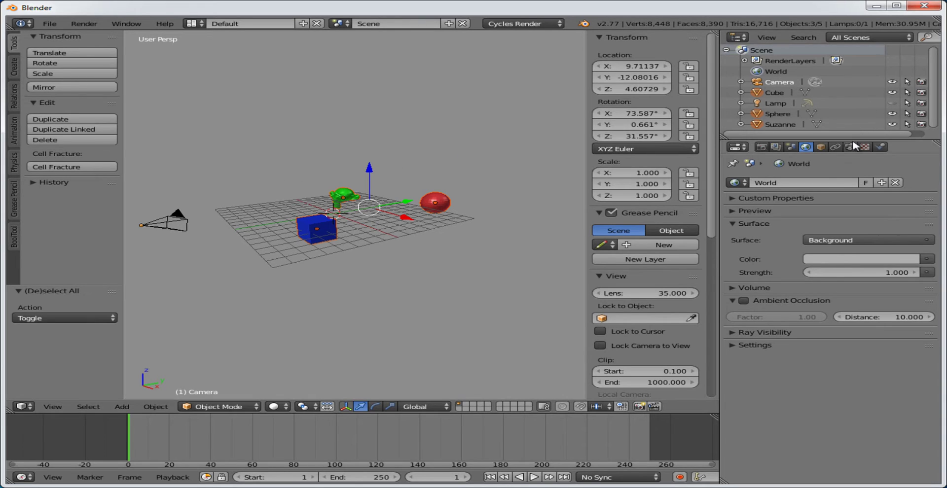
drag(856, 143, 855, 166)
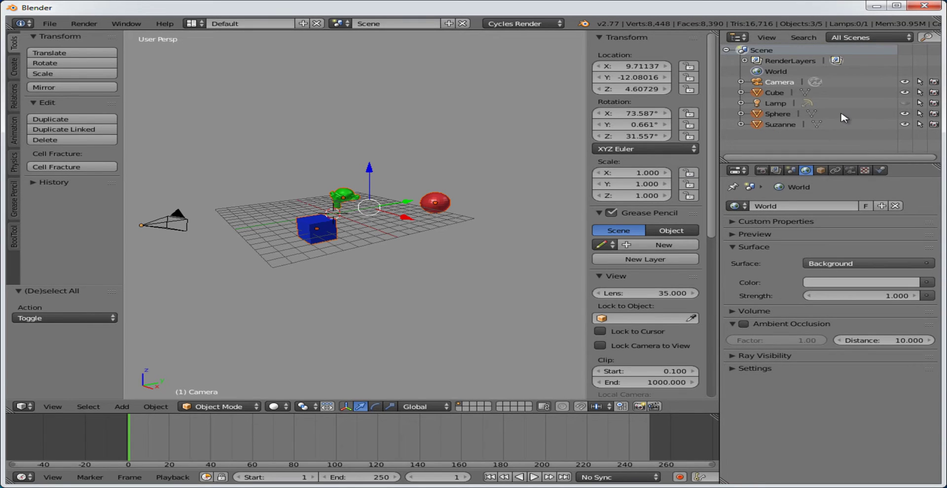
key(h)
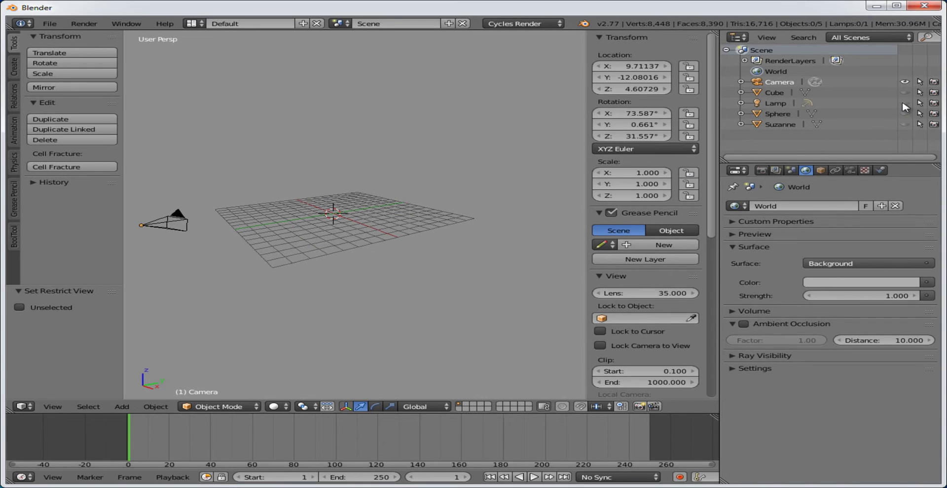
Show Suzanne, the Sphere and the Lamp in the viewport, and hide all three again
click(905, 124)
click(905, 113)
click(905, 103)
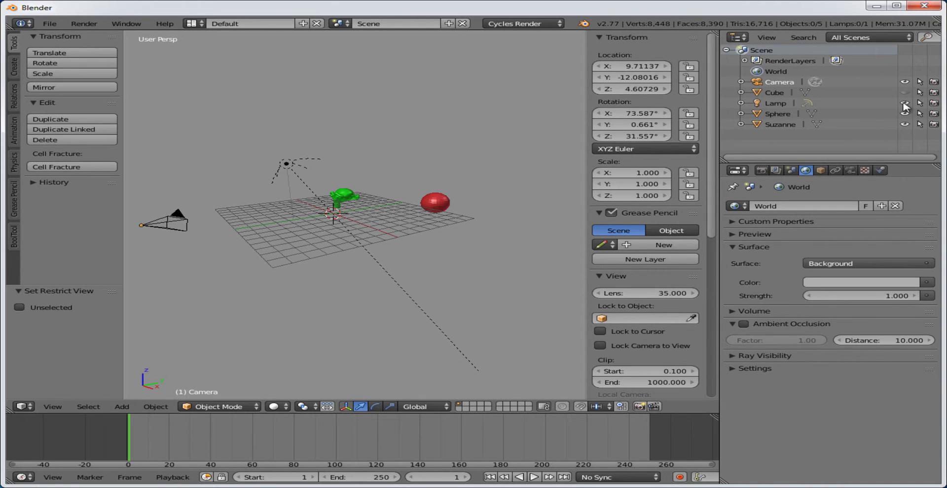
drag(905, 103, 910, 129)
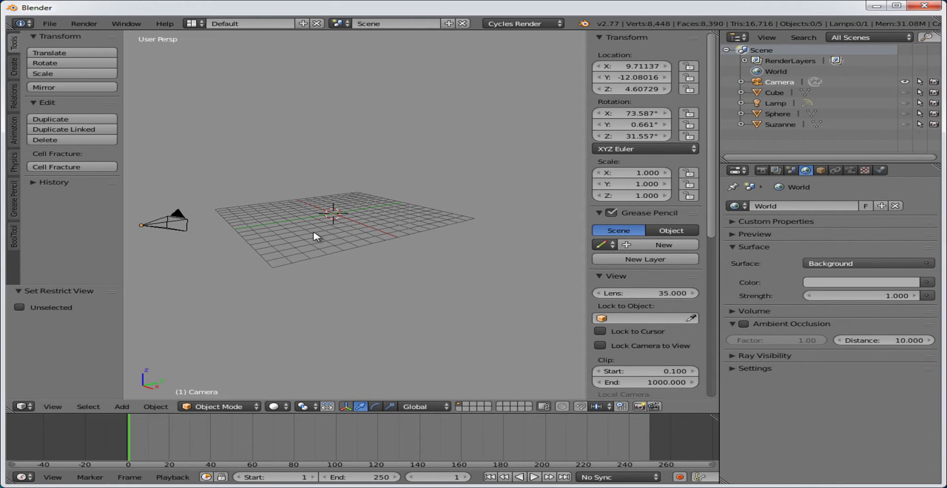
Select the camera and set its X, Y and Z location to 0 in one entry
right_click(179, 225)
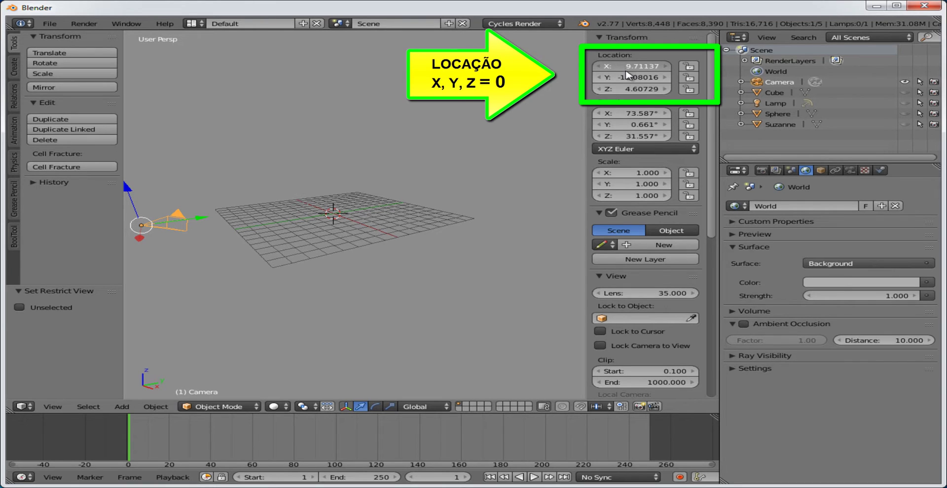
drag(625, 70, 628, 91)
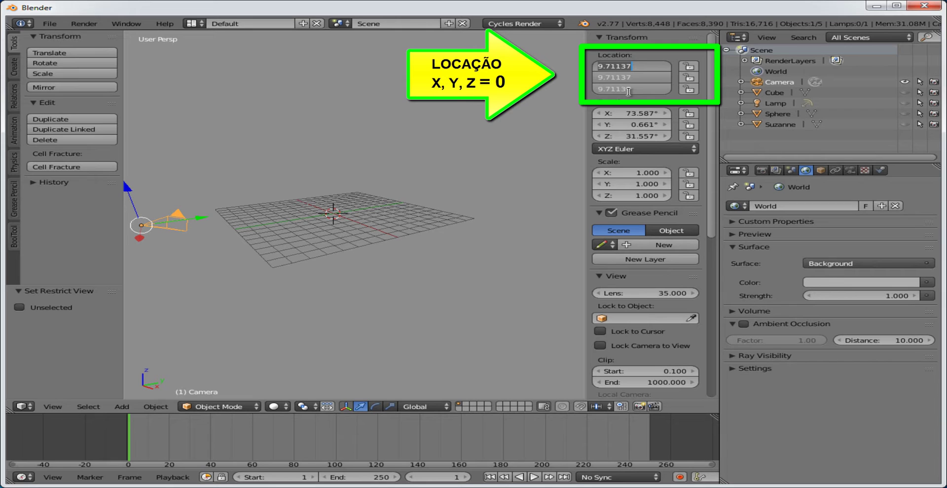
text(0)
key(Return)
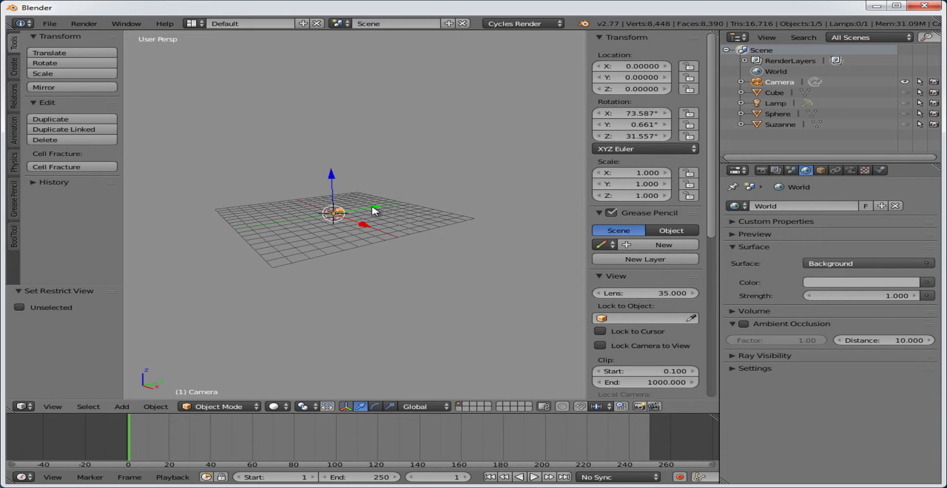
Set the camera's X, Y and Z rotation to 0 and its X, Y and Z scale to 2
scroll(373, 211, up, 6)
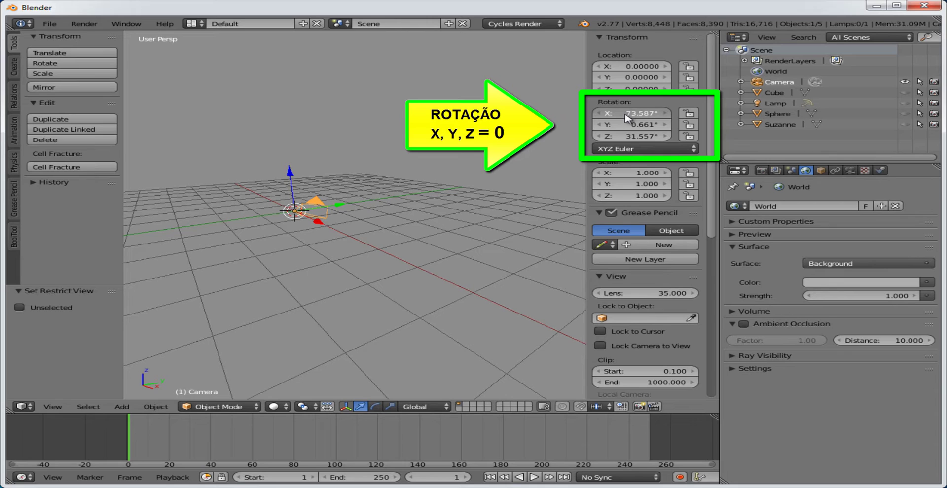
drag(625, 119, 626, 137)
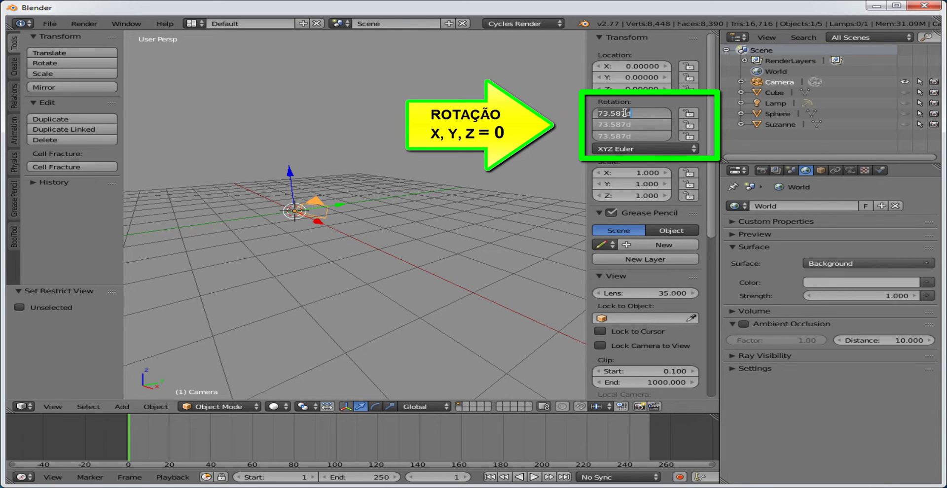
text(0)
key(Return)
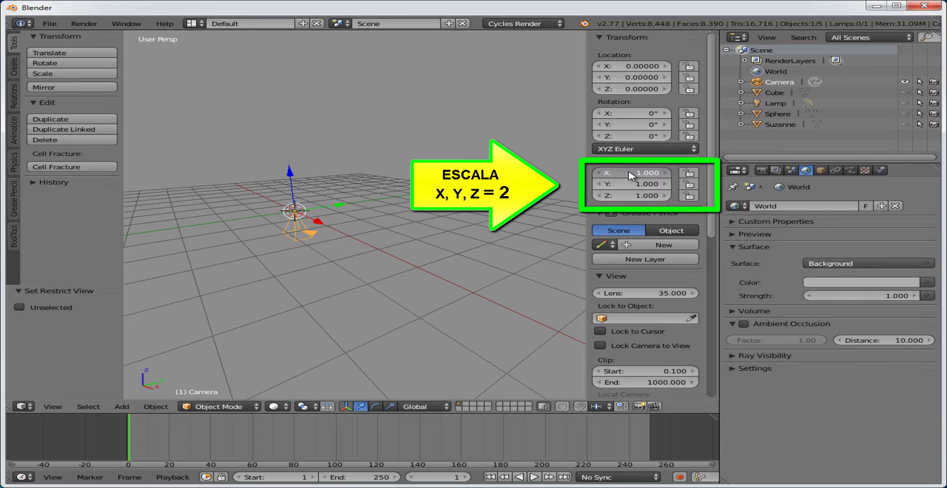
drag(629, 175, 625, 195)
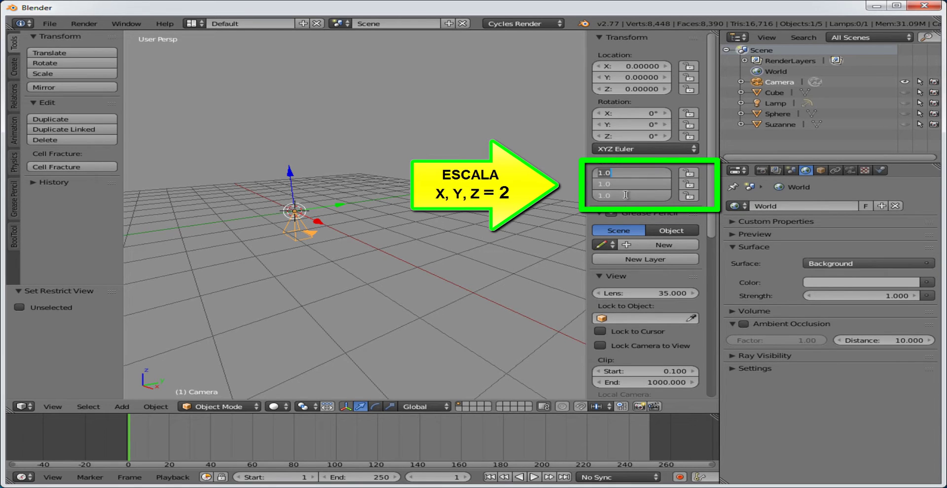
text(2)
key(Return)
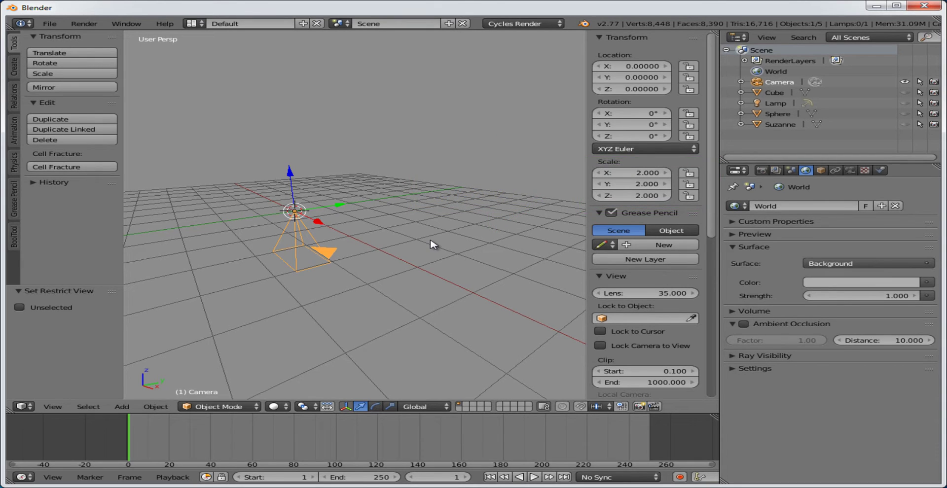
Move the camera about -7.05 units along the Y axis and close the transform properties sidebar
scroll(430, 244, down, 6)
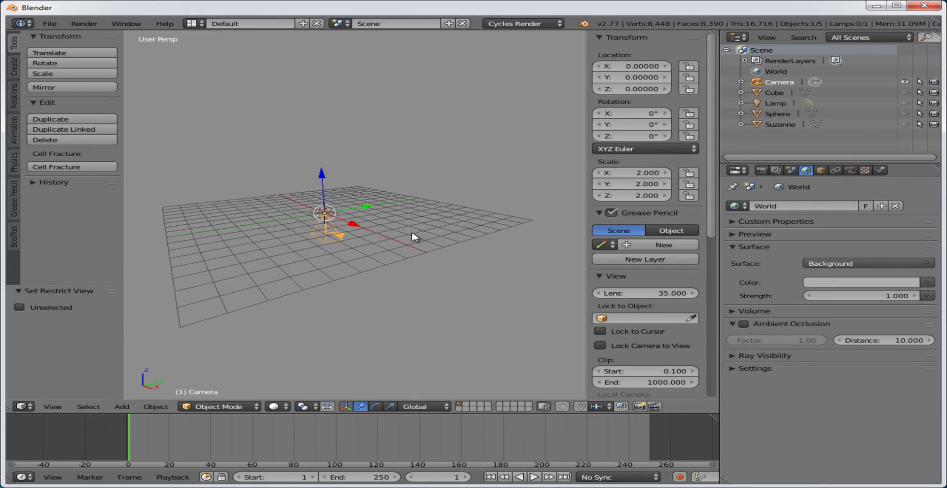
drag(368, 207, 241, 236)
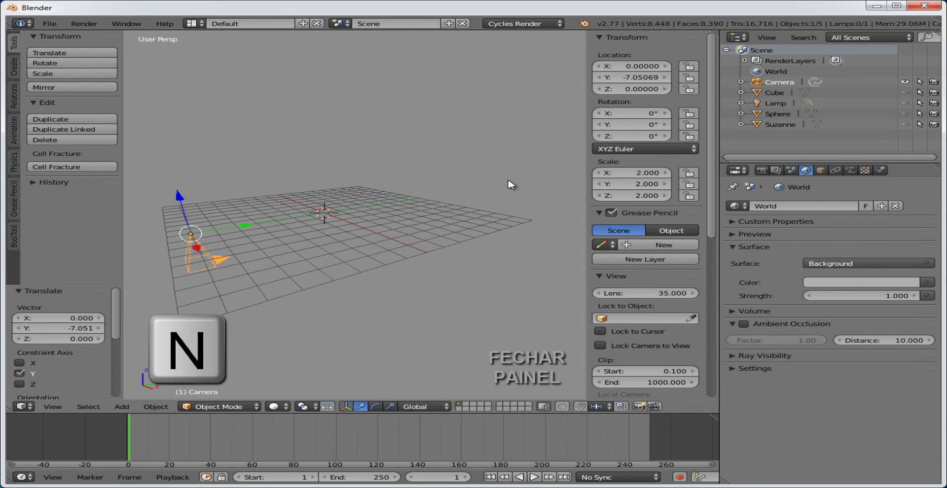
key(n)
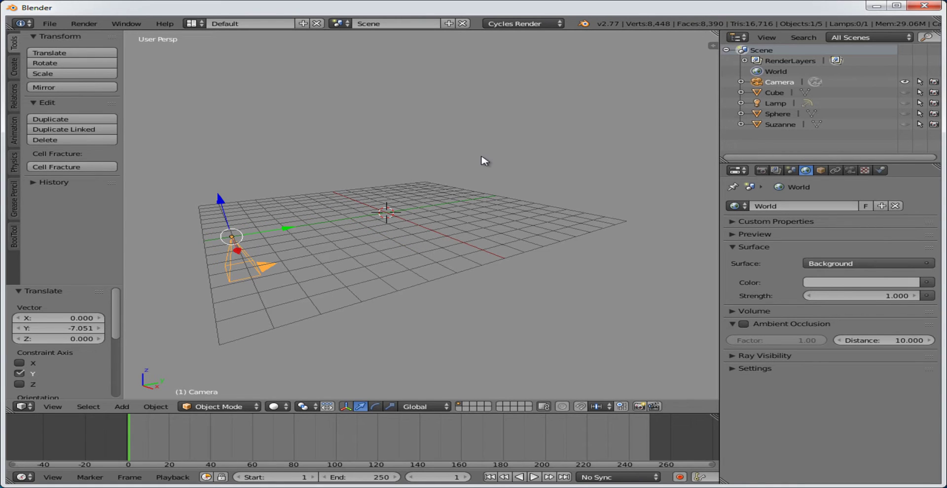
Add a Plain Axes empty at the scene origin and scale it up about 4.57 times
key(shift+a)
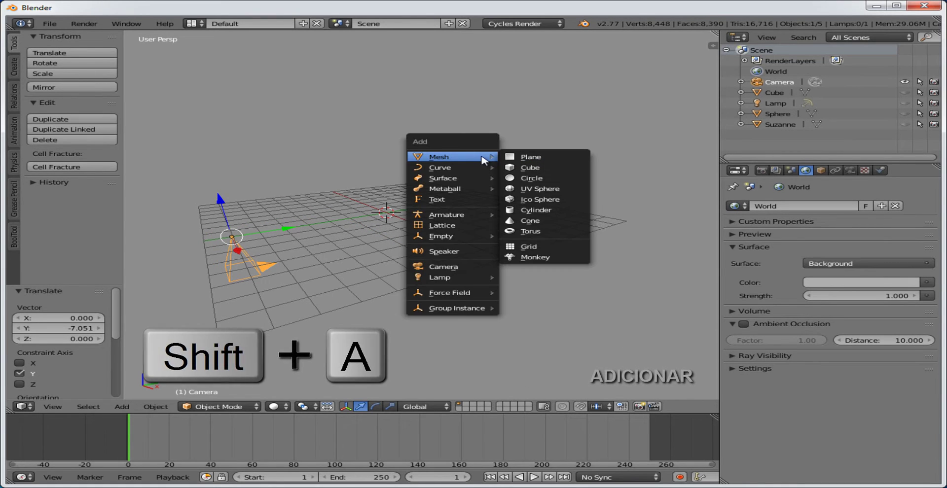
mouse_move(453, 239)
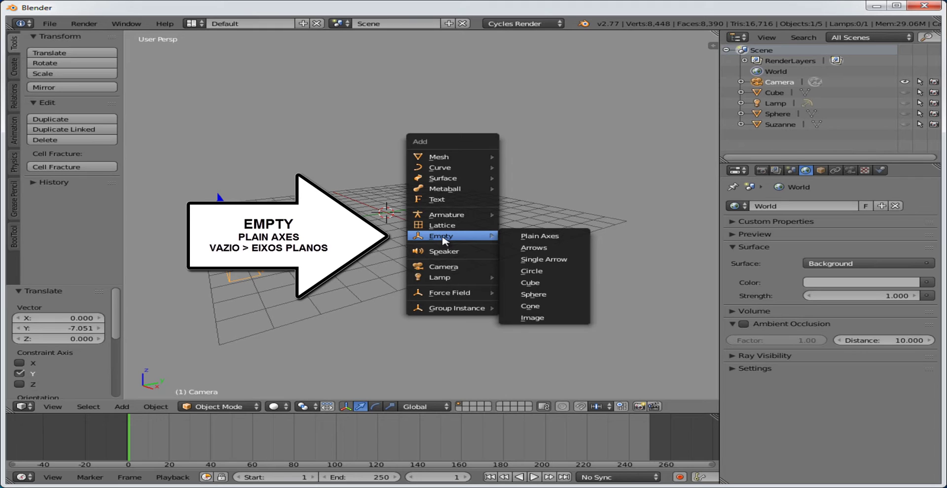
click(545, 236)
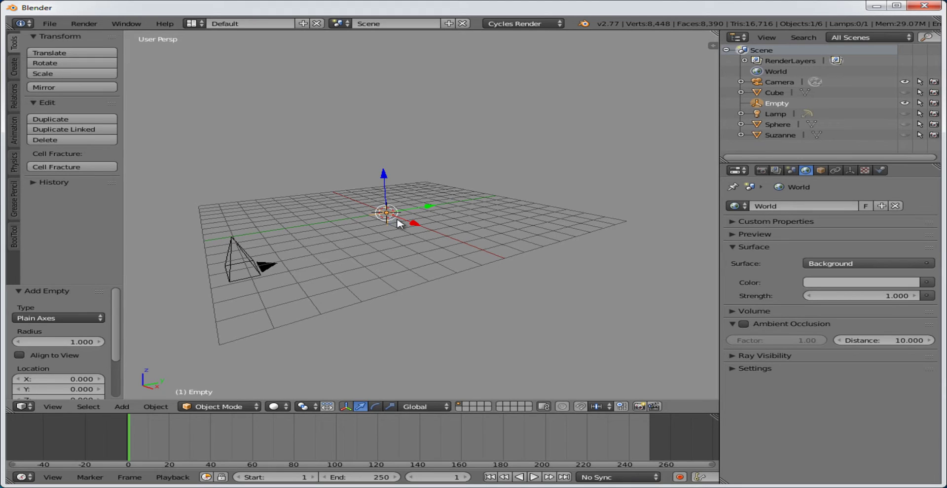
key(s)
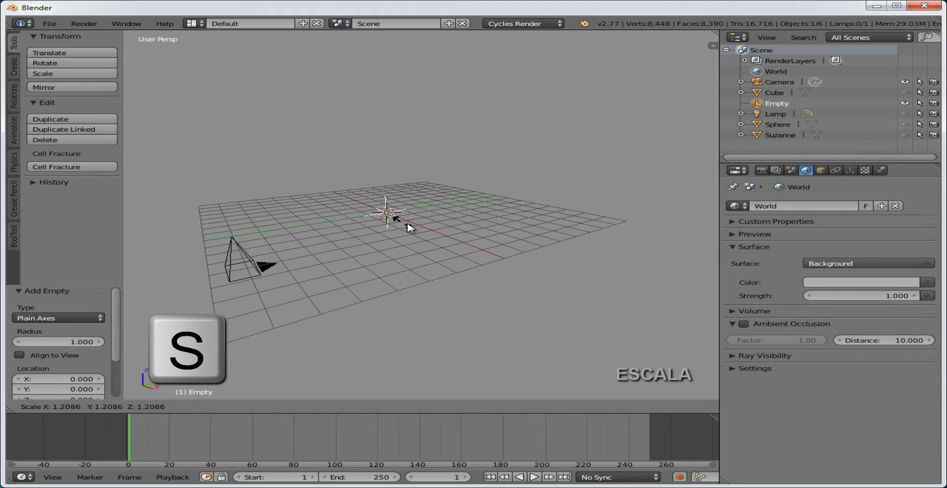
click(466, 227)
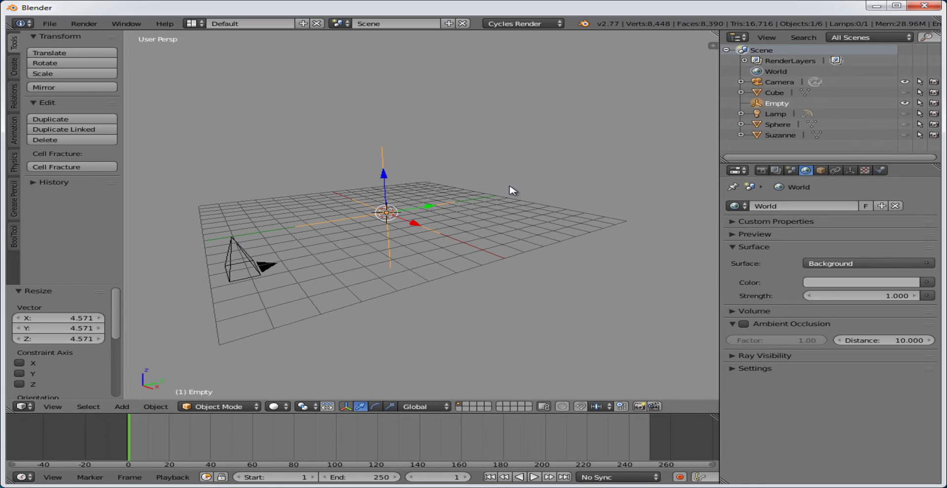
Add a Track To object constraint to the camera
right_click(242, 257)
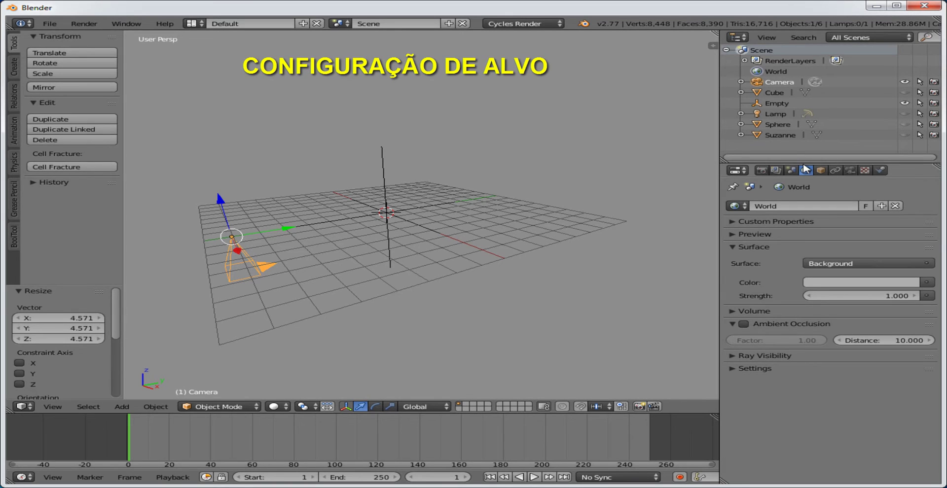
drag(803, 162, 807, 95)
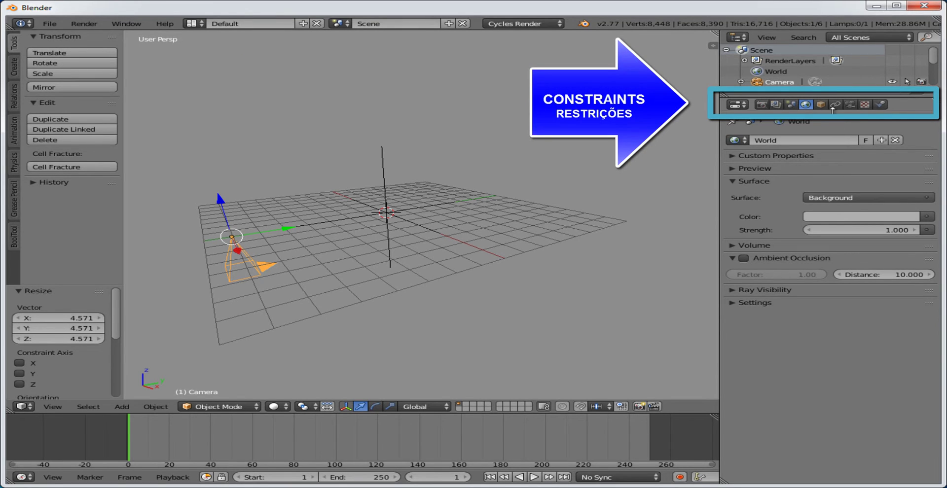
click(834, 104)
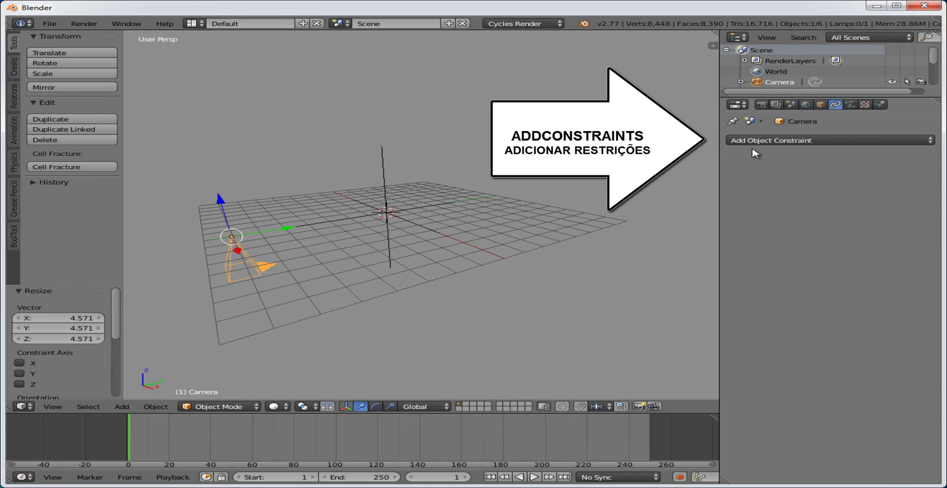
click(783, 142)
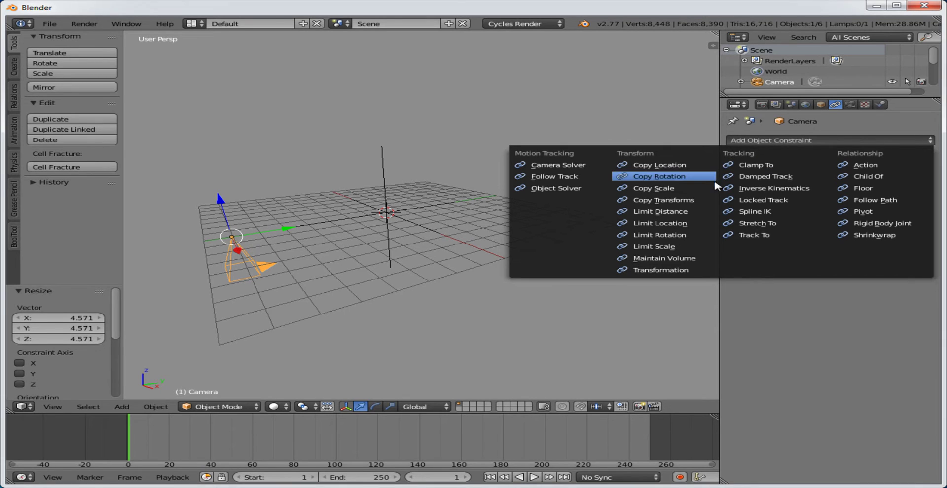
click(756, 238)
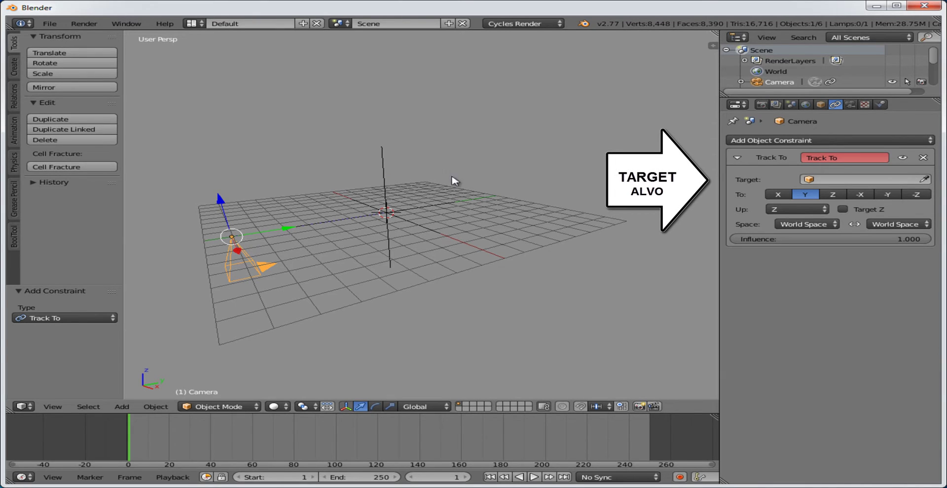
Rename the empty at the scene origin as alvo
right_click(383, 165)
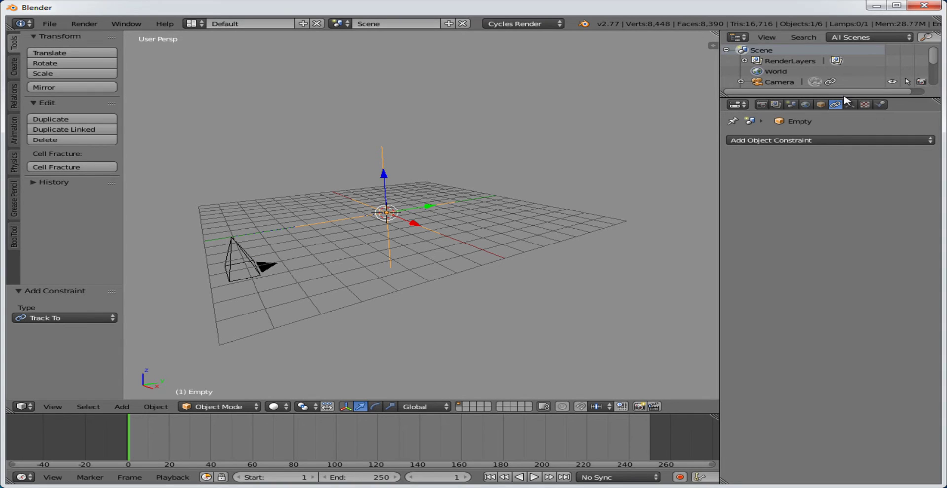
drag(842, 98, 842, 163)
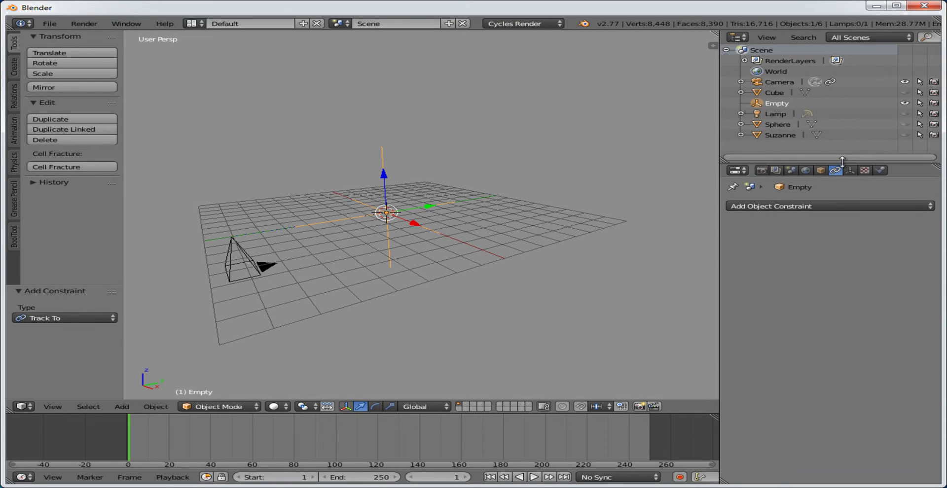
double_click(776, 104)
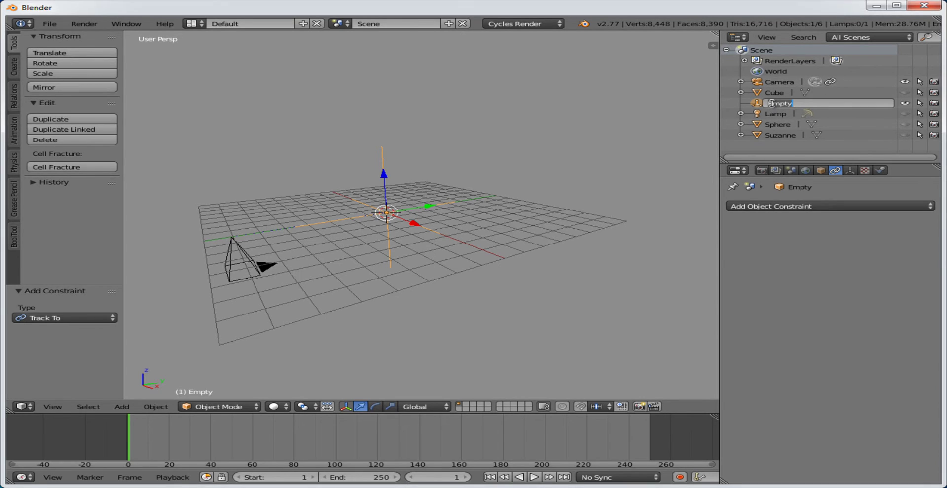
text(alvo)
key(Return)
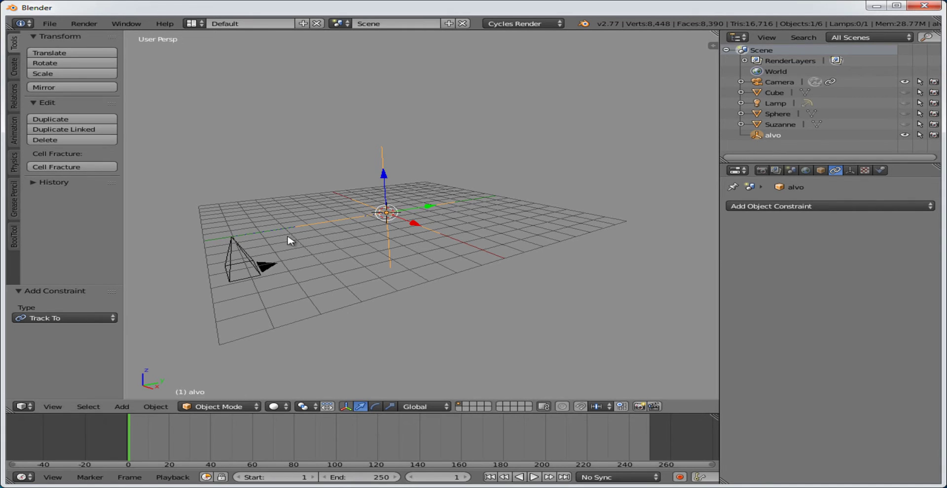
Set the camera's Track To constraint to target alvo, with Y as the Up axis and -Z as the To axis
right_click(248, 264)
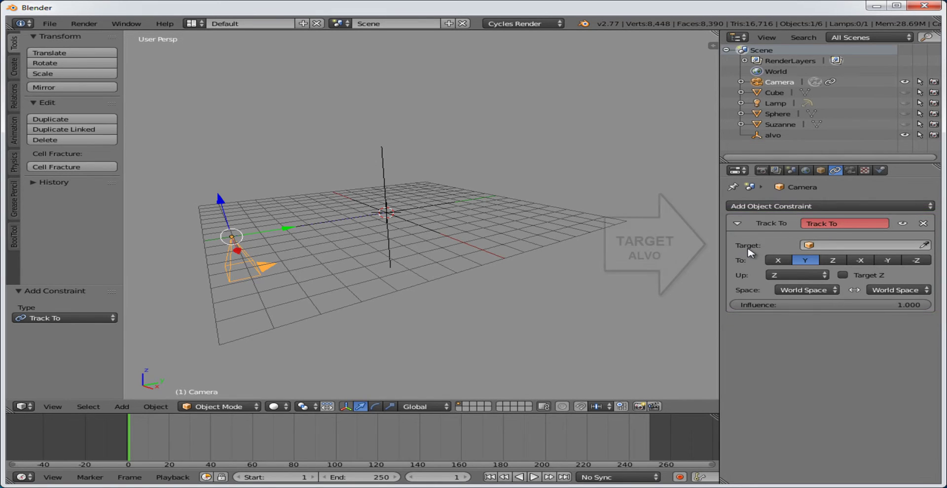
click(854, 247)
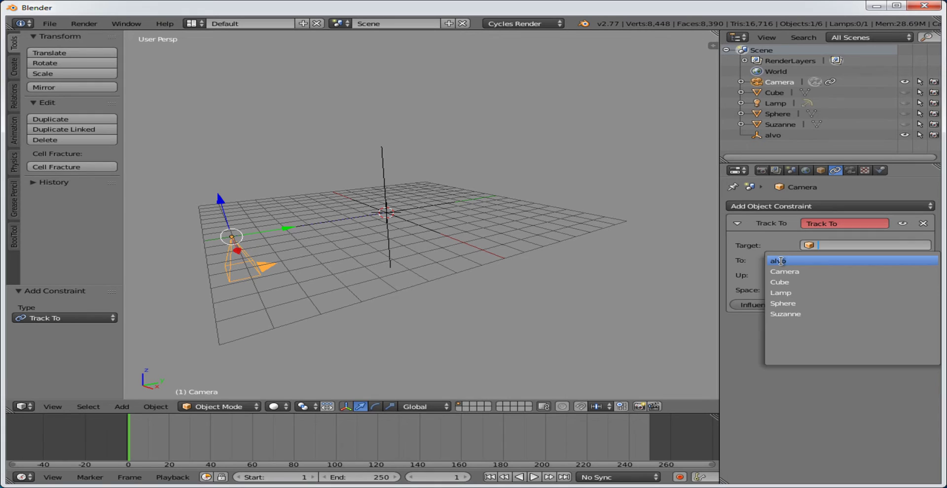
click(780, 261)
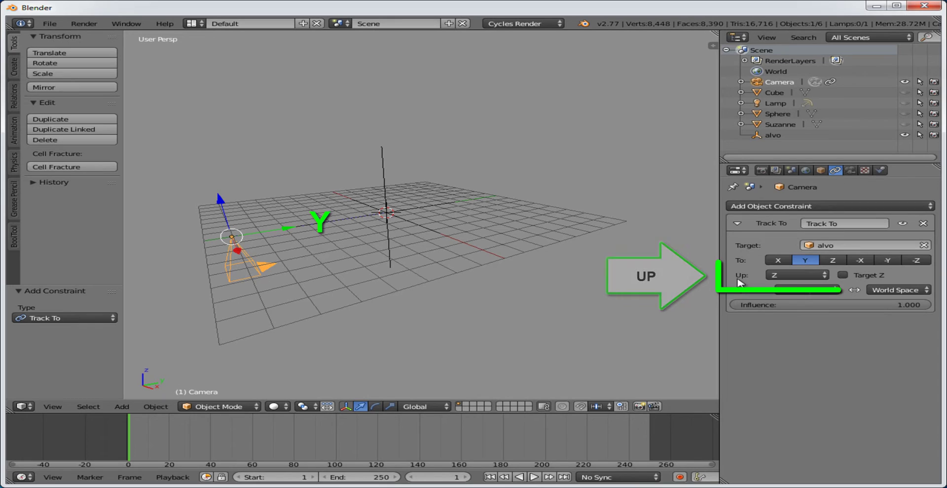
click(824, 277)
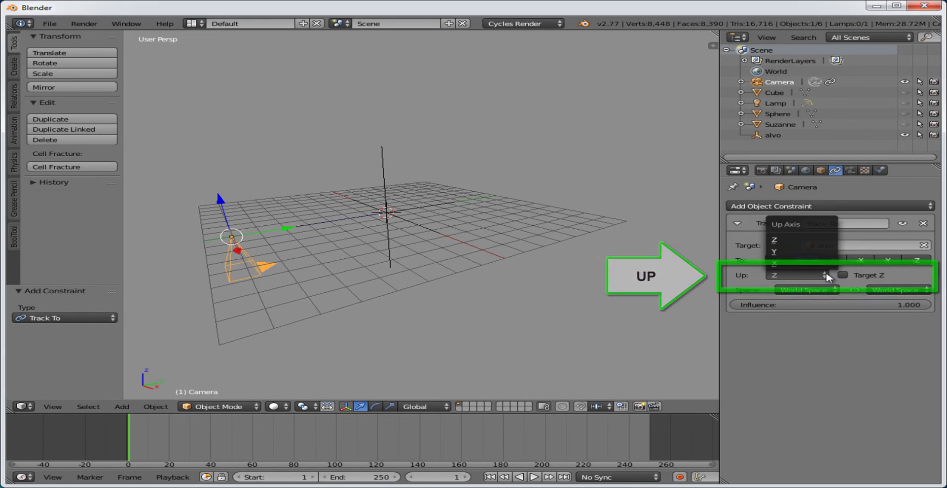
click(799, 252)
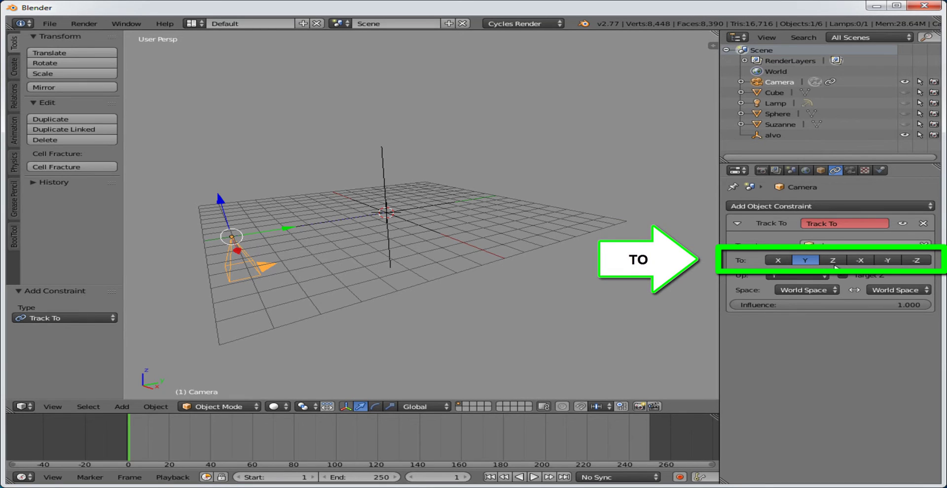
click(833, 261)
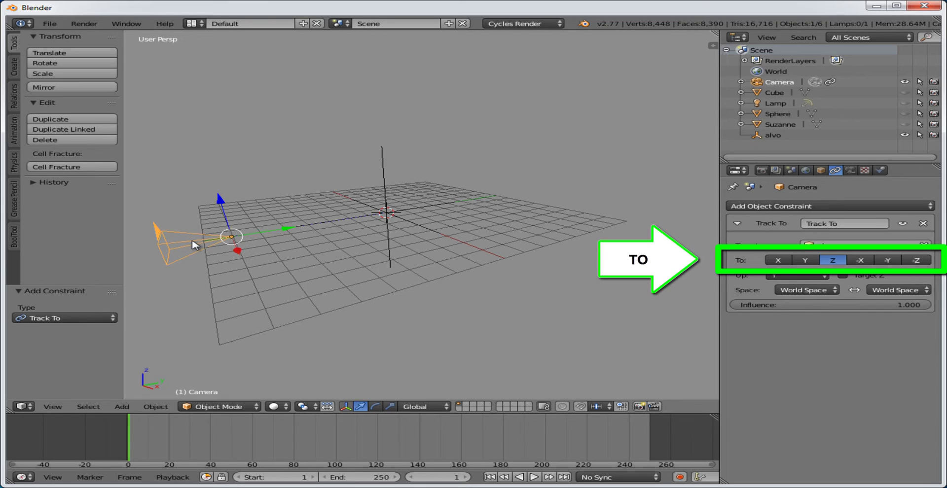
click(915, 261)
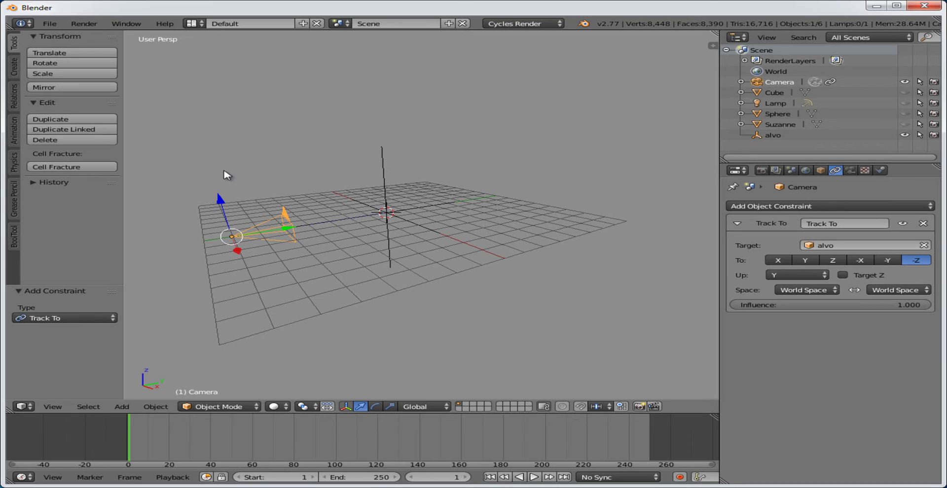
Test the tracking by moving the camera up and back down along Z, and shift it slightly farther from alvo along Y
drag(219, 199, 180, 54)
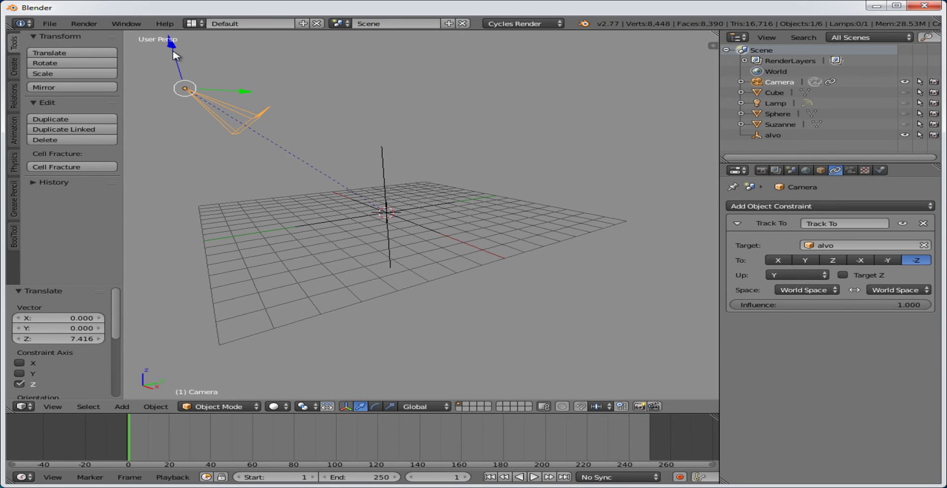
drag(176, 47, 193, 122)
drag(275, 168, 183, 198)
key(y)
Test the tracking with the alvo empty by moving it along Z, and shift it about 7.27 units along Y
right_click(424, 207)
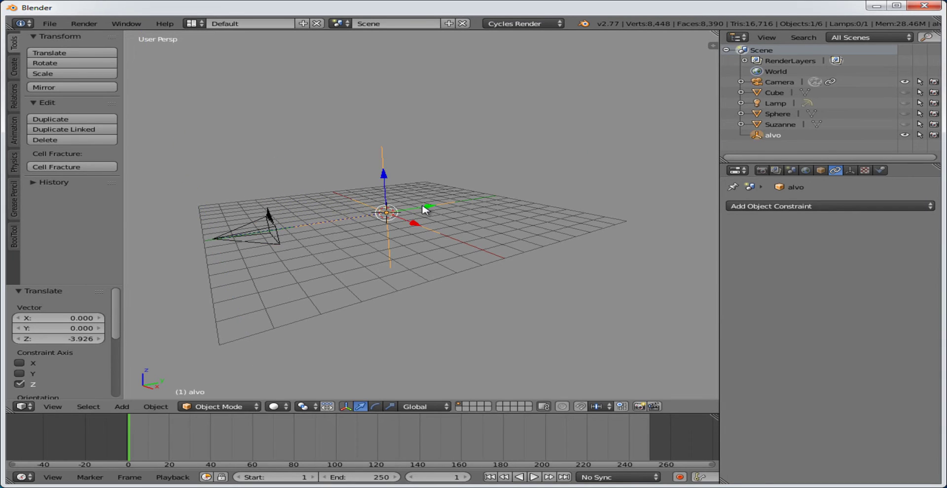
drag(384, 177, 542, 171)
drag(431, 209, 532, 201)
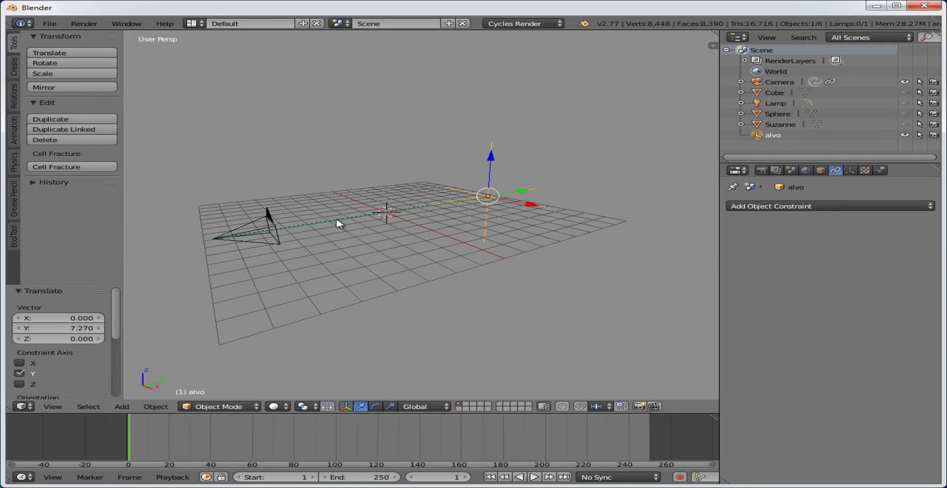
Snap the 3D cursor to the camera and add a Circle empty there
right_click(272, 225)
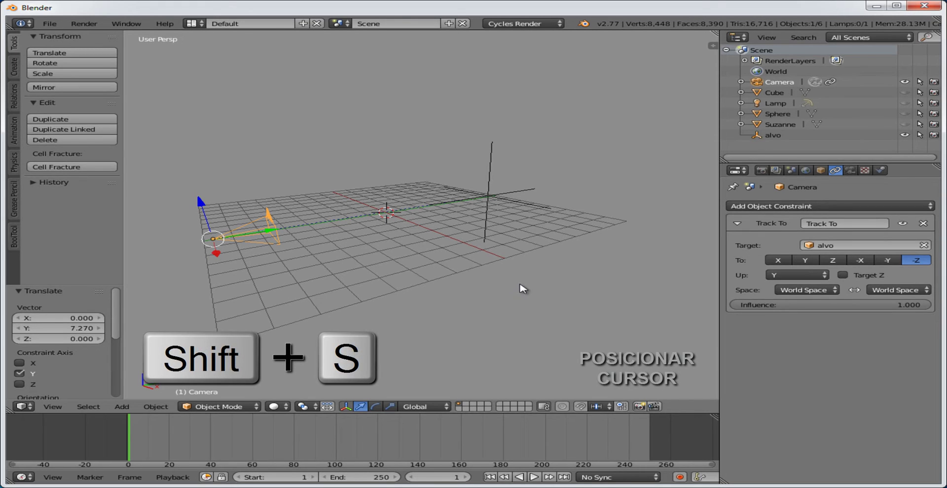
key(shift+s)
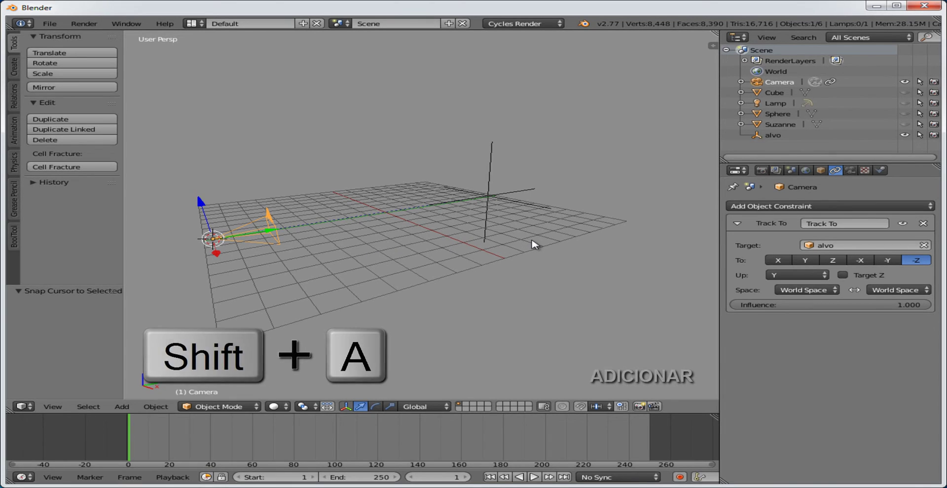
key(shift+a)
mouse_move(534, 243)
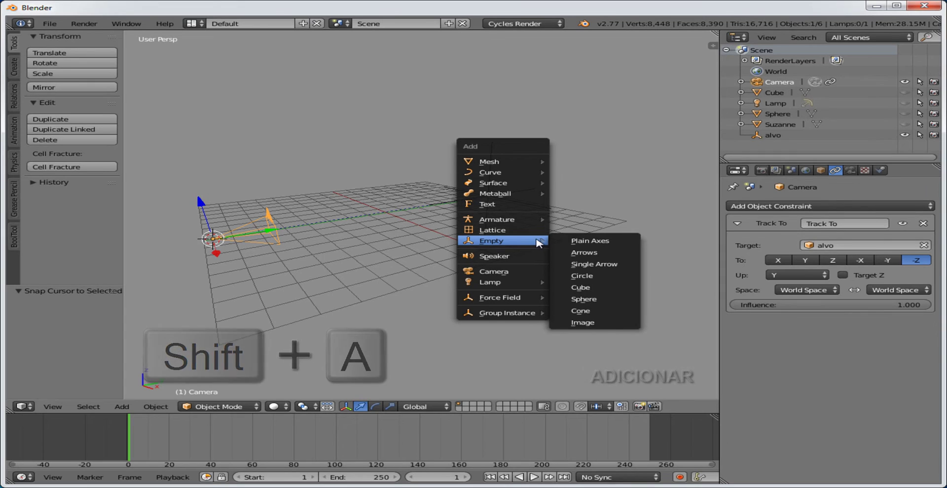
click(581, 277)
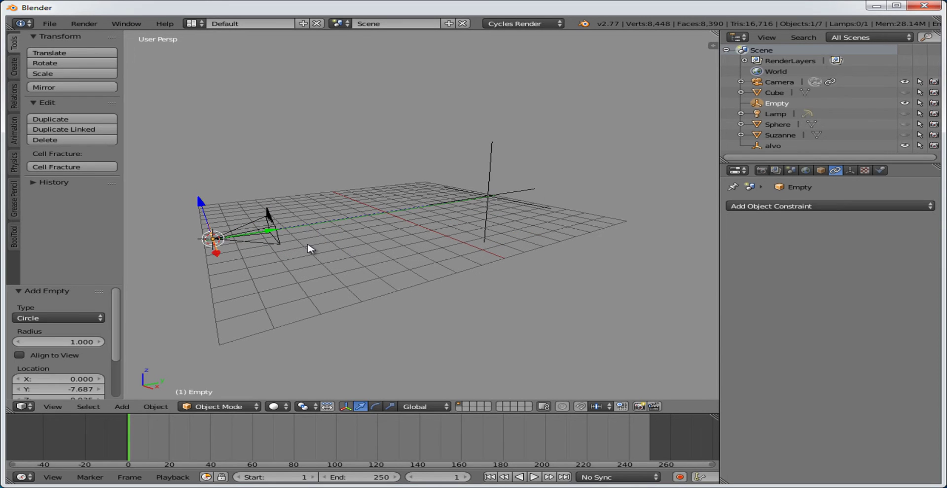
Move the circle empty about 7.3 units along Y toward alvo, scaling it by about 1.7 before the move and about 0.4 after it
key(s)
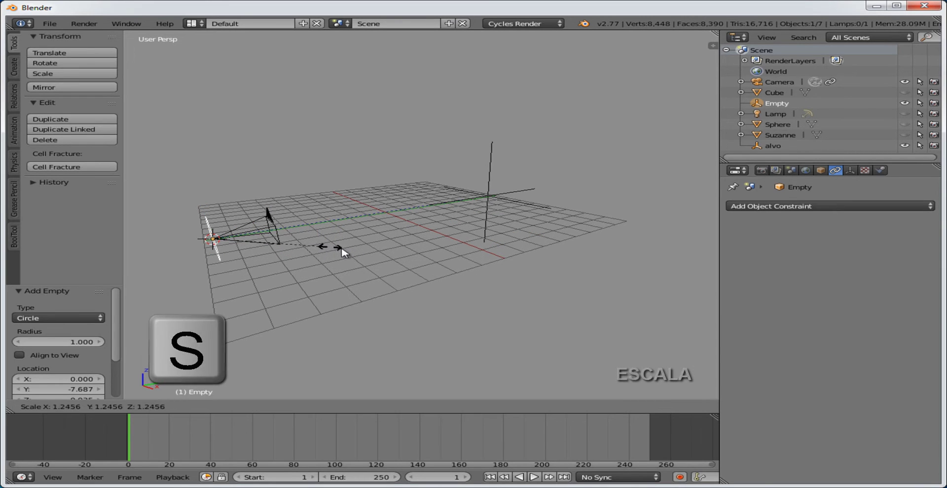
click(378, 256)
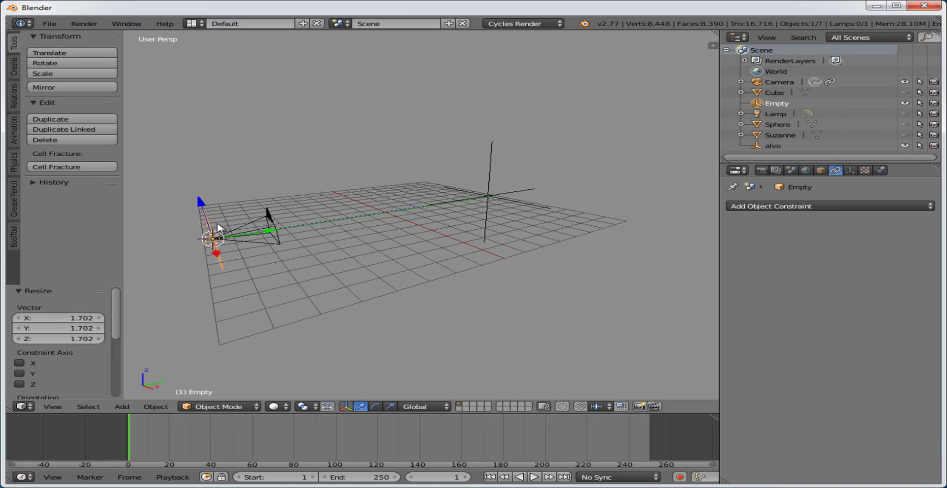
key(g)
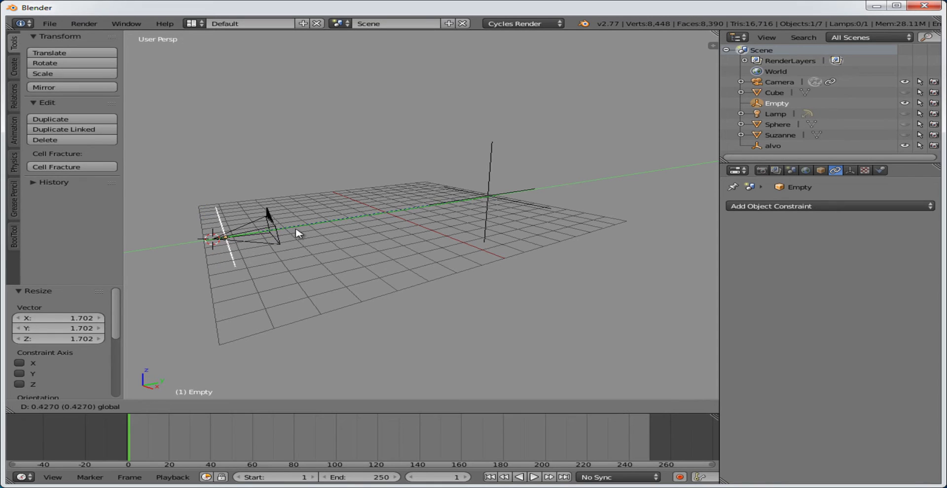
key(y)
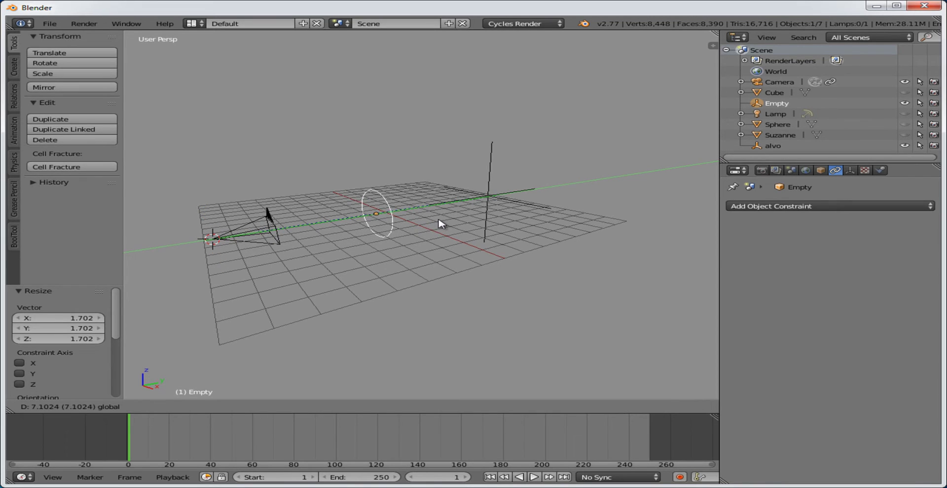
click(444, 222)
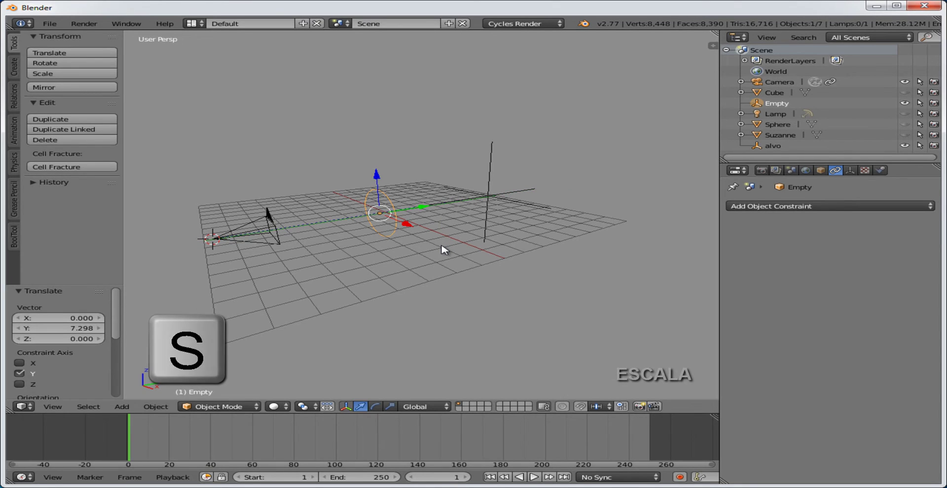
key(s)
click(407, 224)
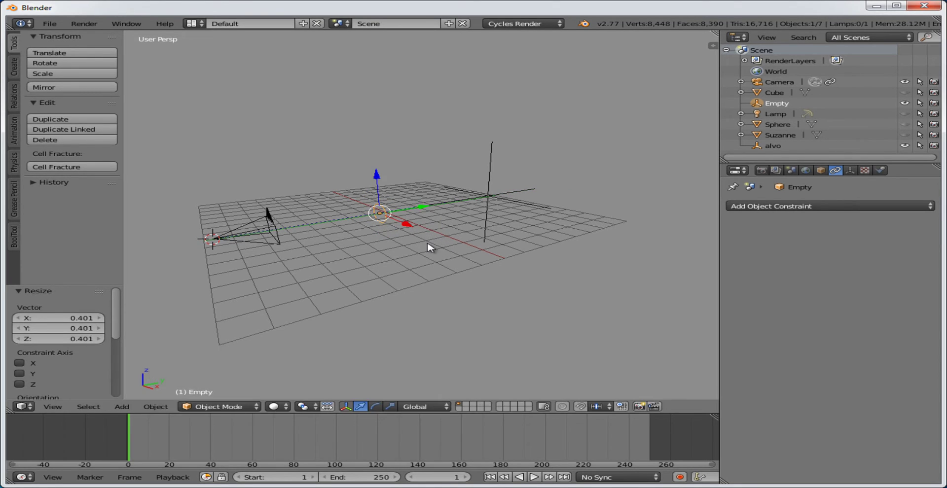
Rename the circle empty between the camera and alvo as foco
middle_drag(454, 248, 380, 242)
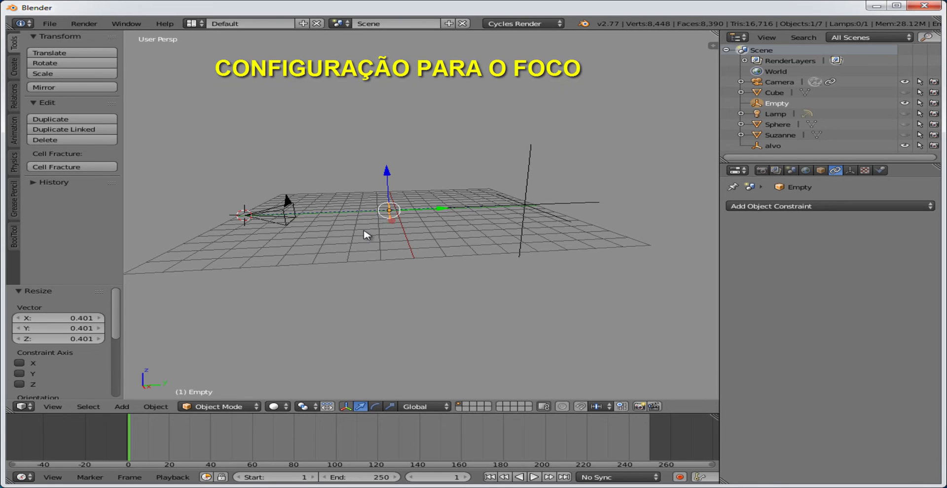
middle_drag(366, 236, 423, 228)
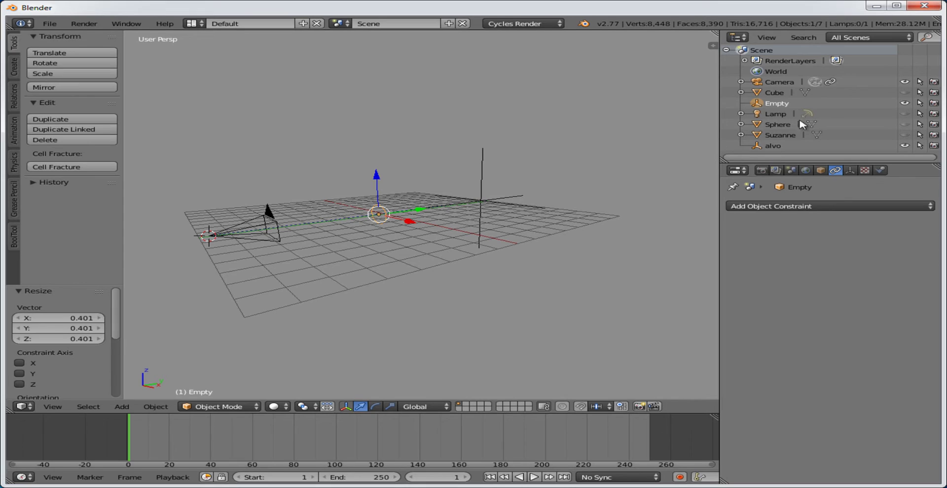
double_click(774, 105)
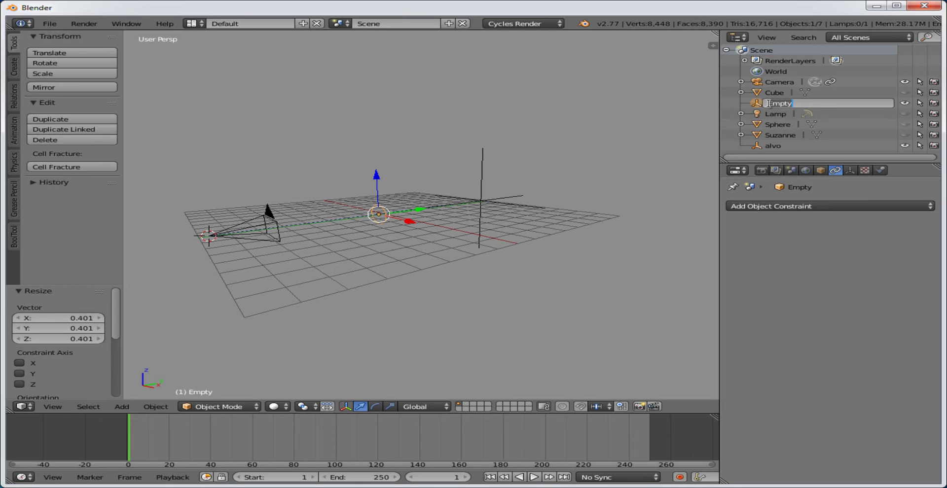
key(BackSpace)
key(Return)
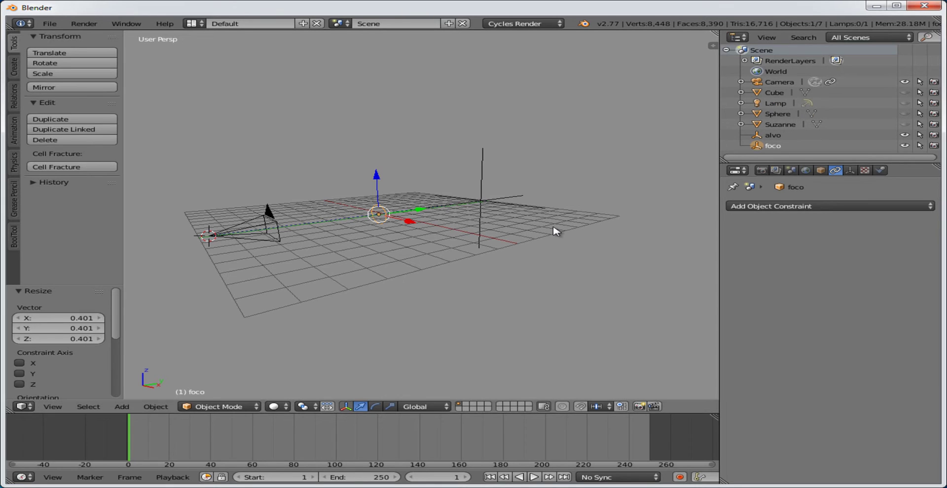
Add a Single Bone armature at the camera's position and scale it up by about 2.77
middle_drag(556, 231, 501, 226)
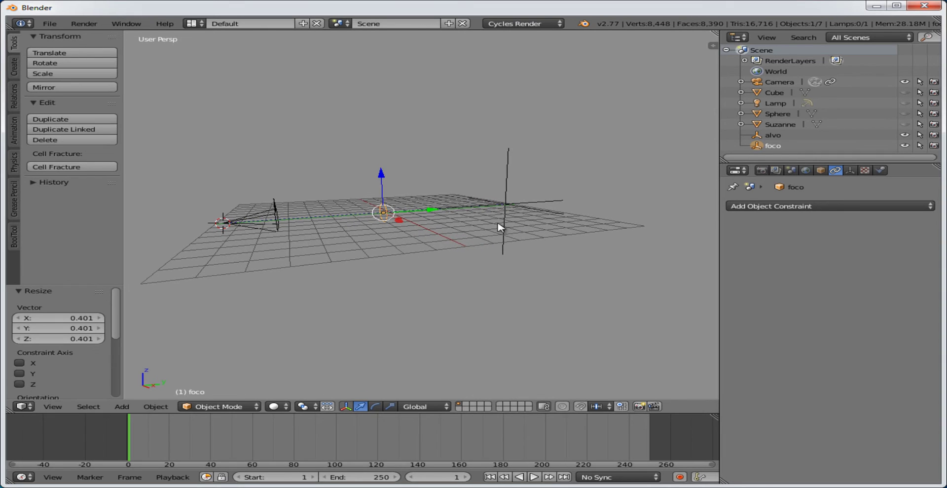
right_click(277, 208)
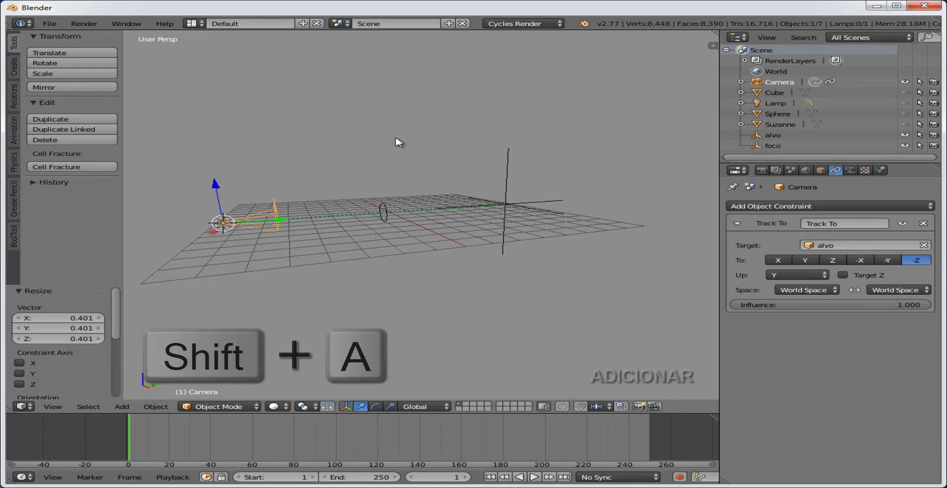
key(shift+a)
mouse_move(395, 138)
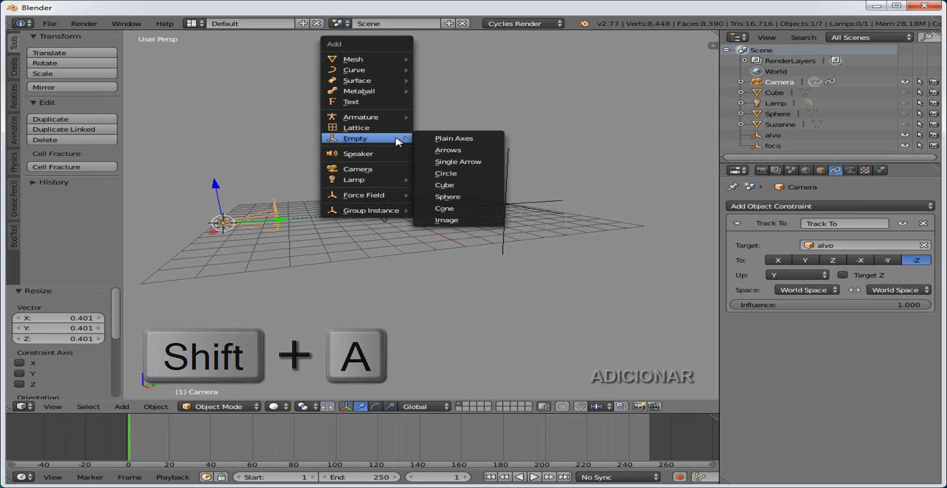
mouse_move(349, 121)
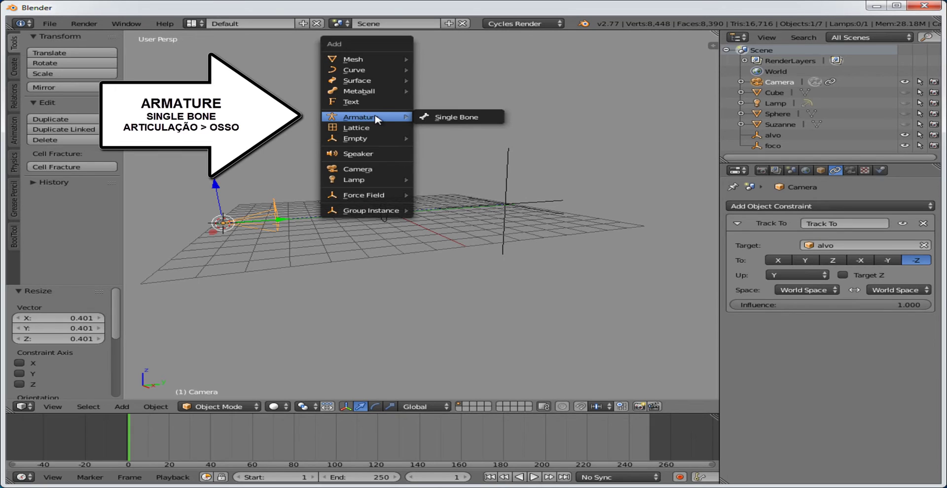
click(461, 117)
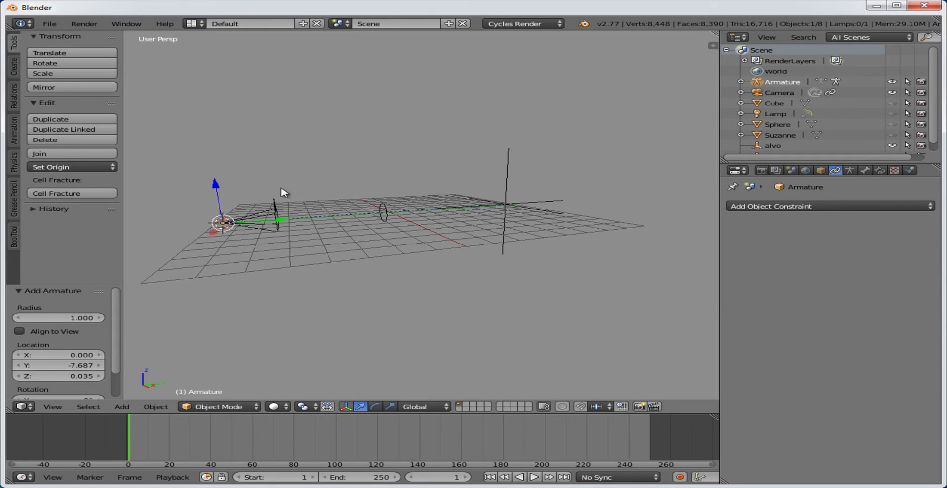
key(s)
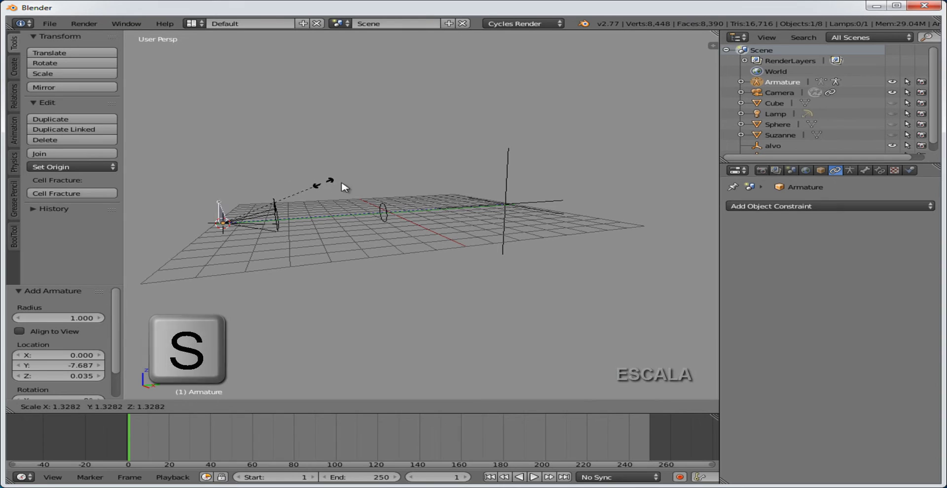
click(459, 190)
middle_drag(271, 266, 316, 262)
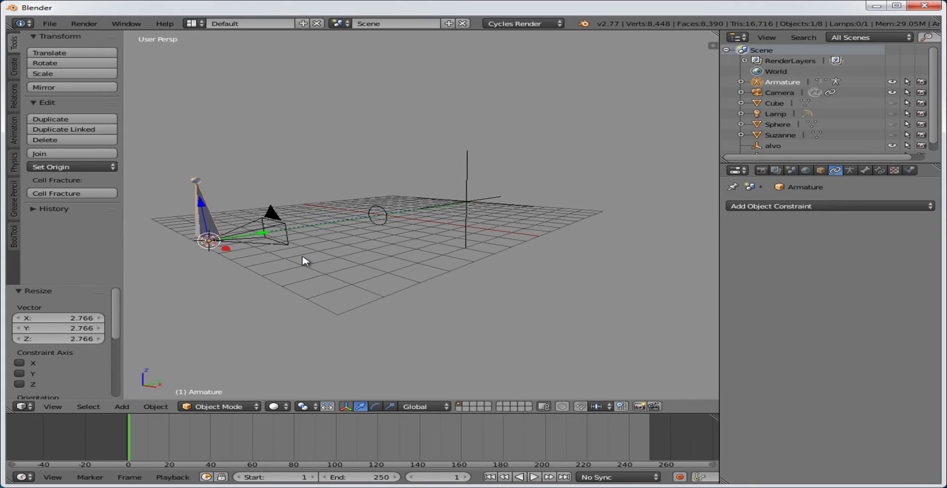
Snap the 3D cursor to the alvo empty
middle_drag(416, 267, 385, 262)
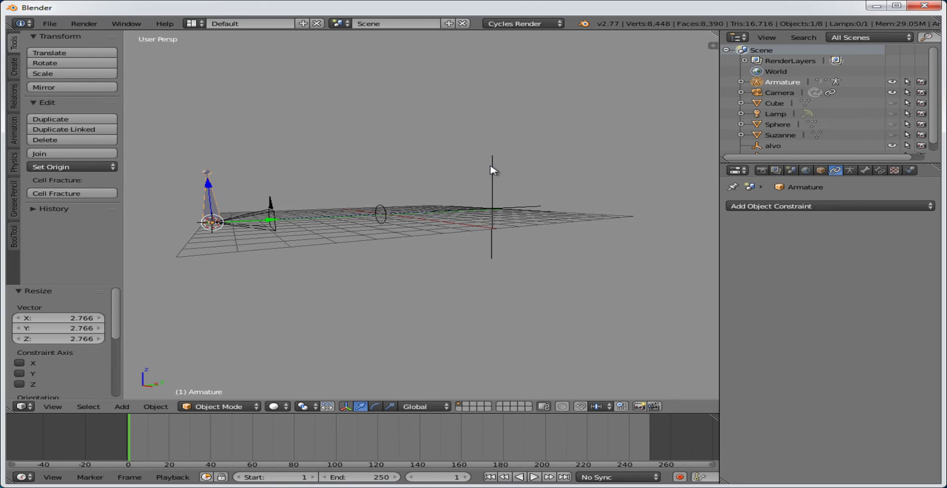
right_click(493, 183)
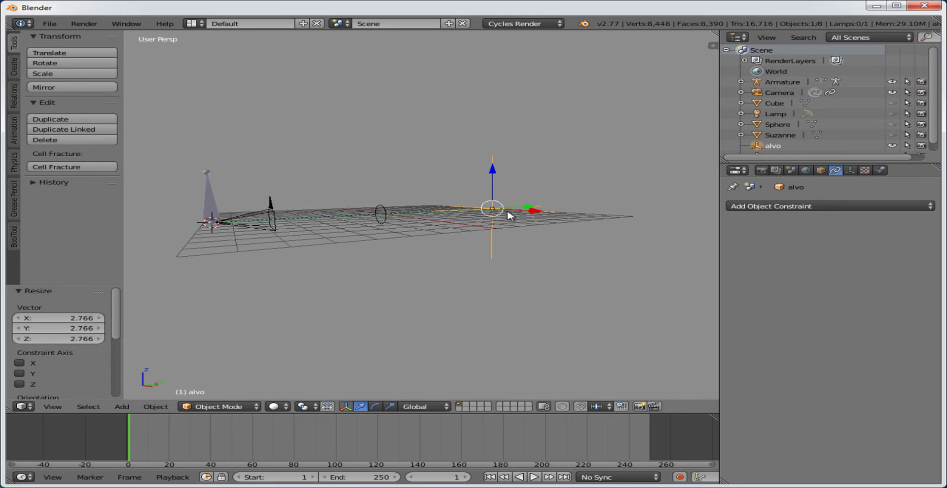
middle_drag(520, 230, 500, 254)
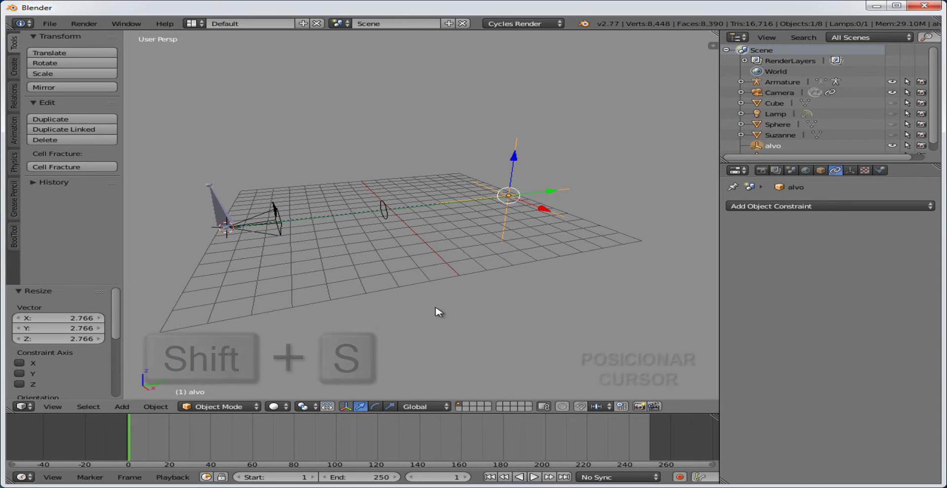
key(shift+s)
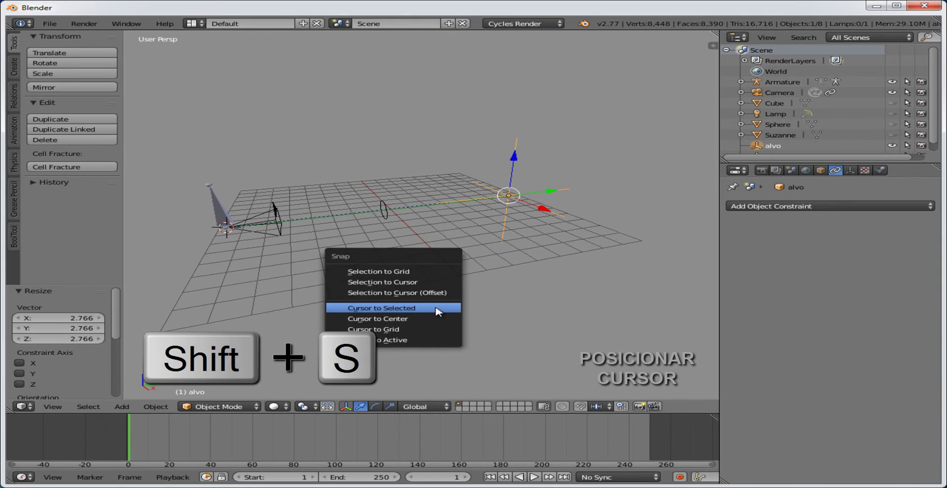
click(377, 309)
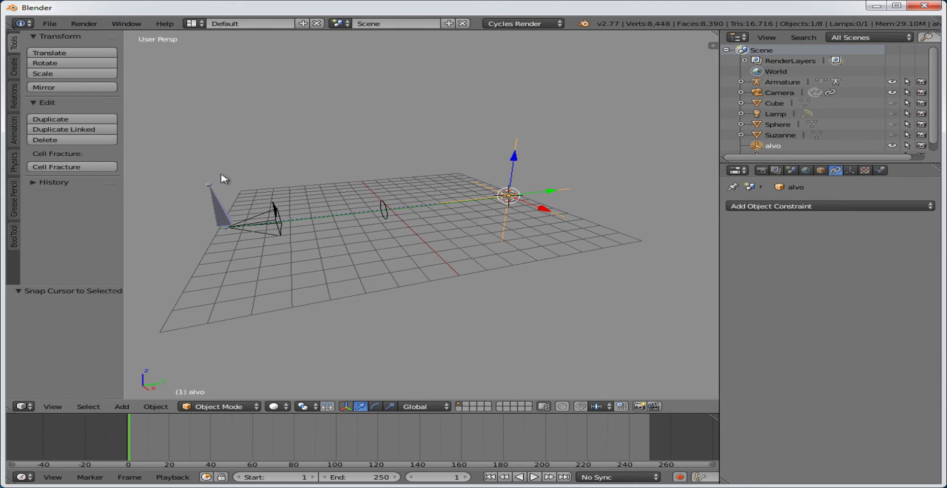
Put the armature in Edit Mode and snap the bone's tip to the 3D cursor at alvo
right_click(214, 200)
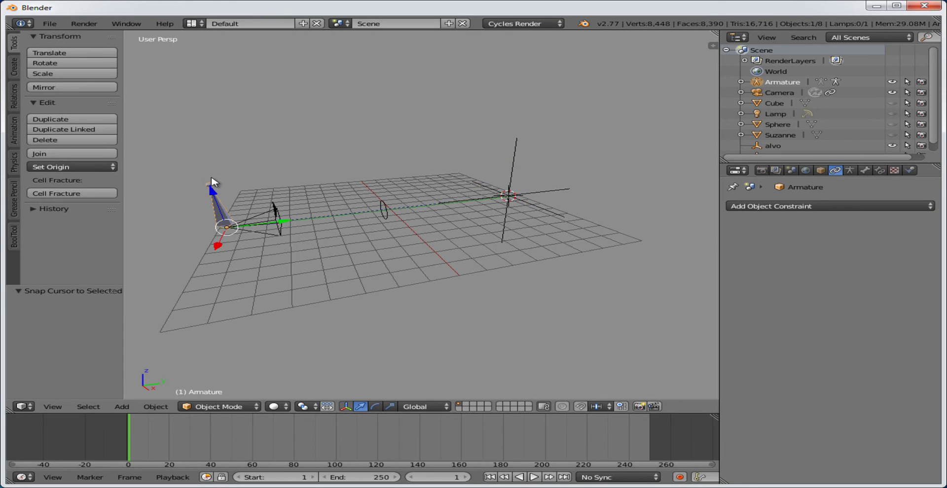
click(247, 409)
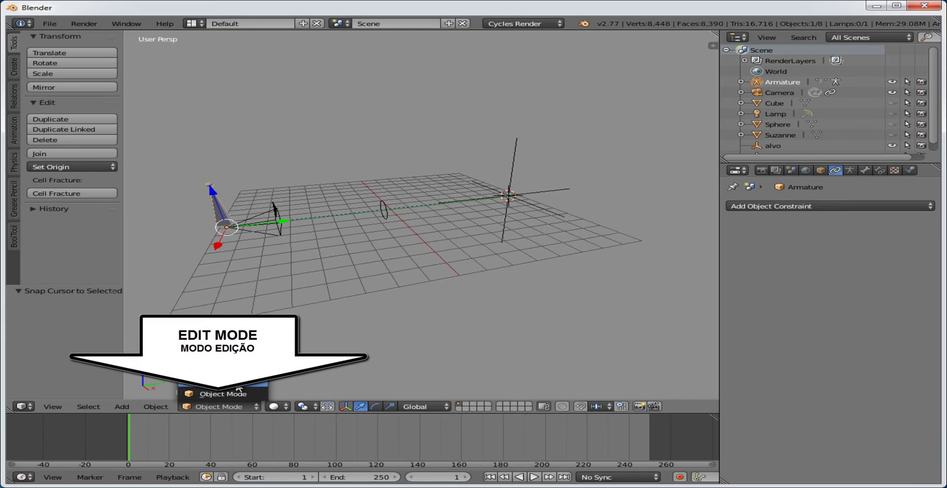
click(220, 381)
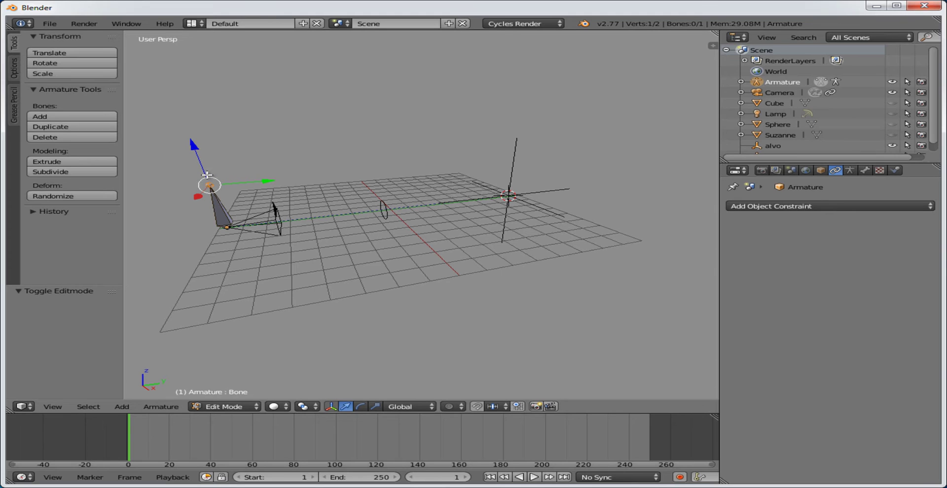
middle_drag(171, 237, 208, 175)
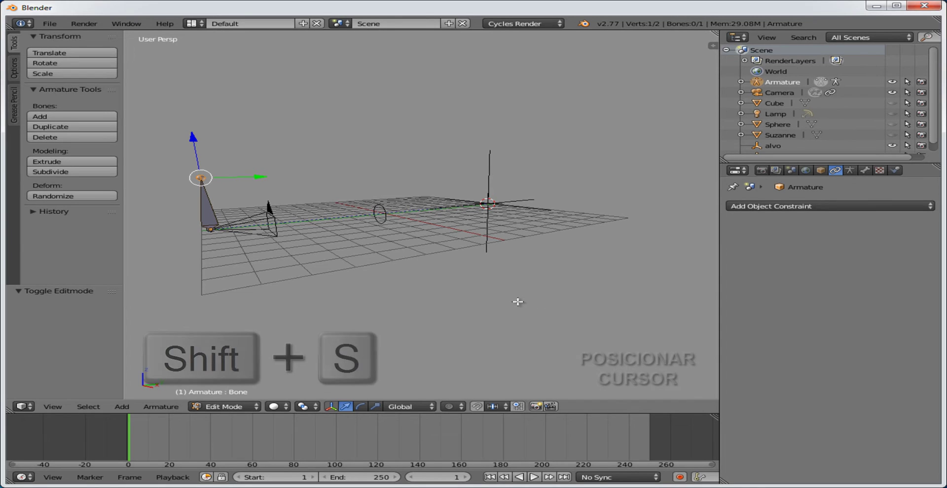
key(shift+s)
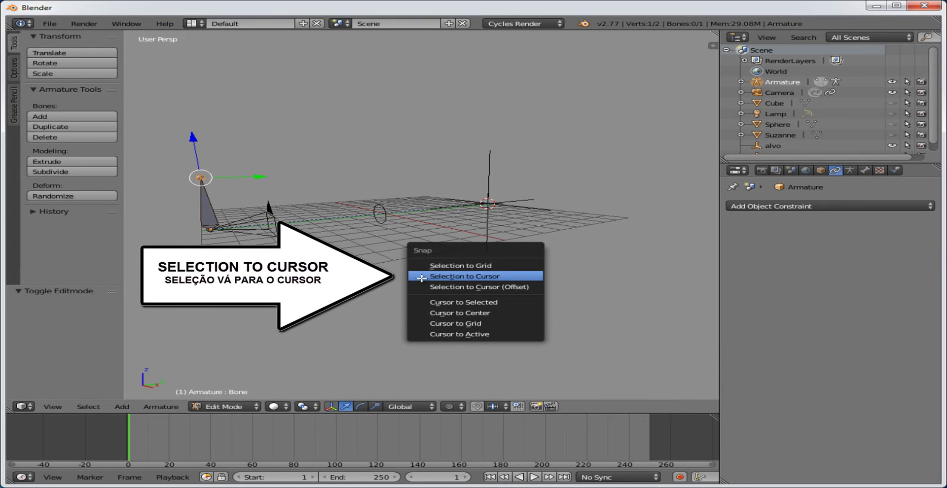
click(453, 277)
middle_drag(534, 247, 446, 250)
middle_drag(434, 248, 488, 248)
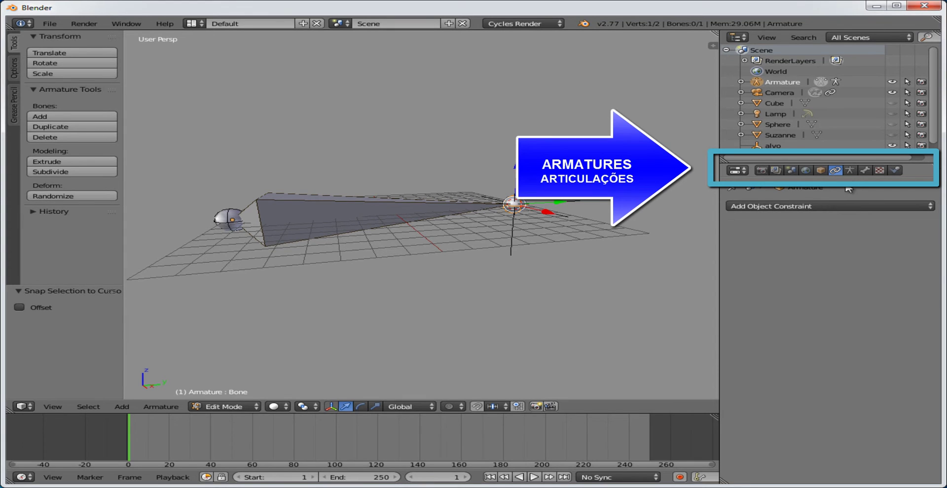
Set the armature's bone display type to Stick
click(849, 171)
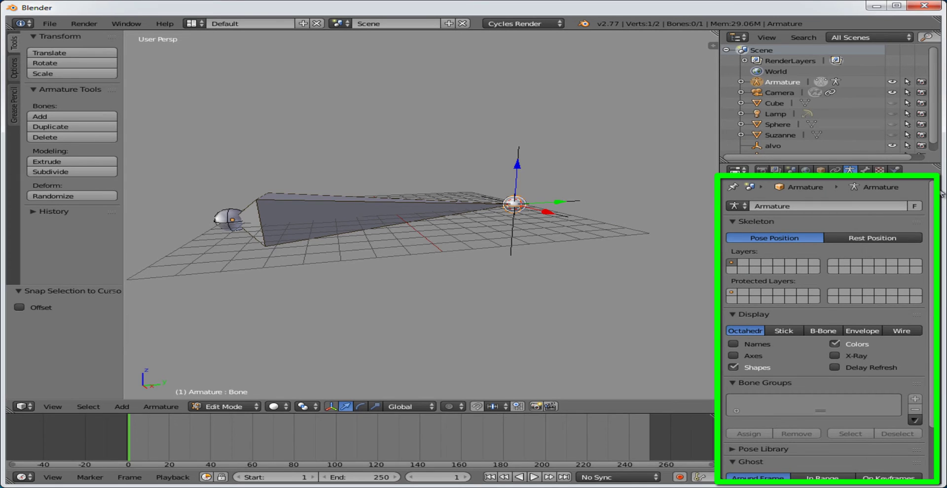
scroll(927, 277, down, 4)
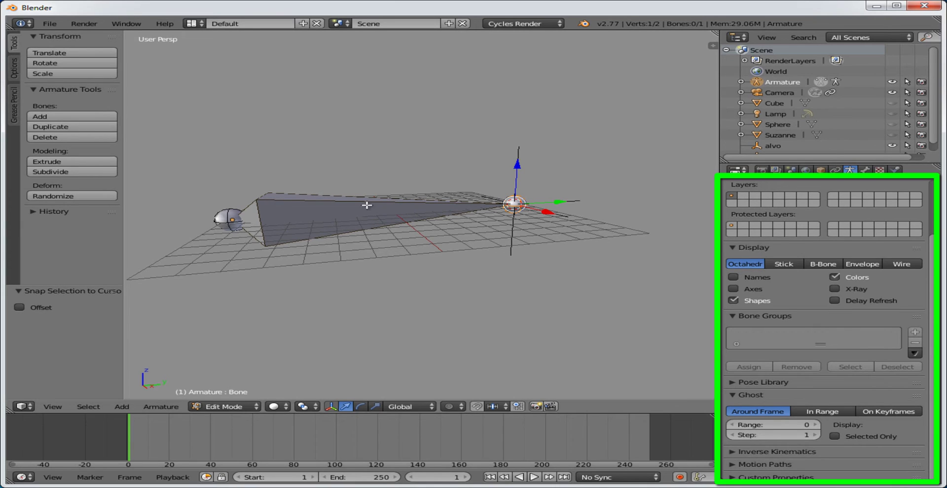
click(784, 265)
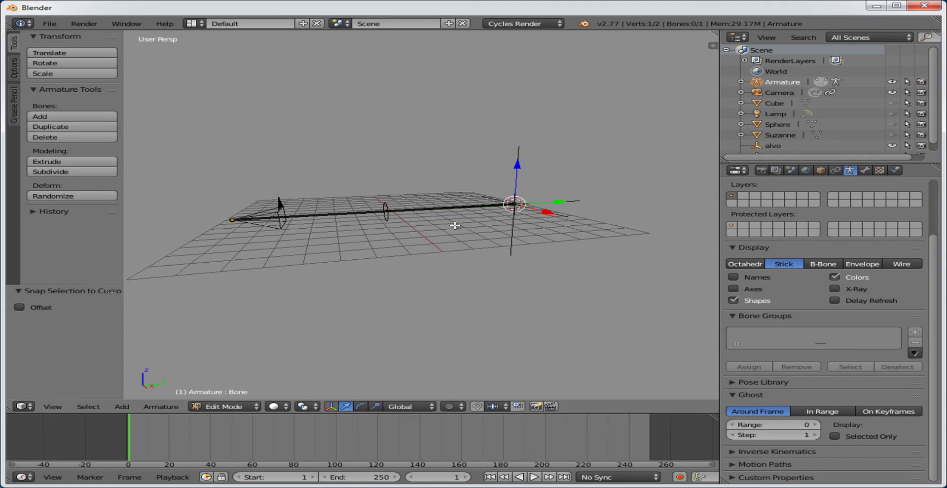
Return the armature to Object Mode and test raising it about 4.42 along Z, undoing the move
click(233, 411)
click(232, 395)
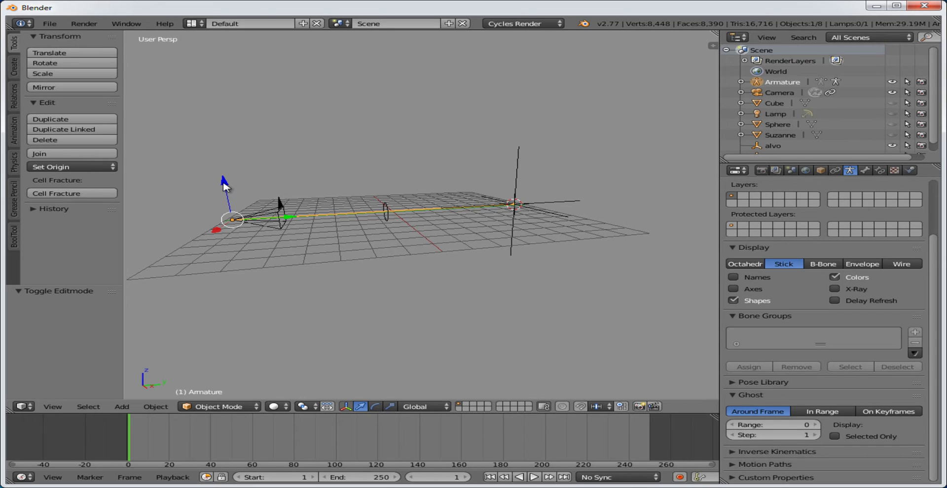
drag(223, 183, 275, 116)
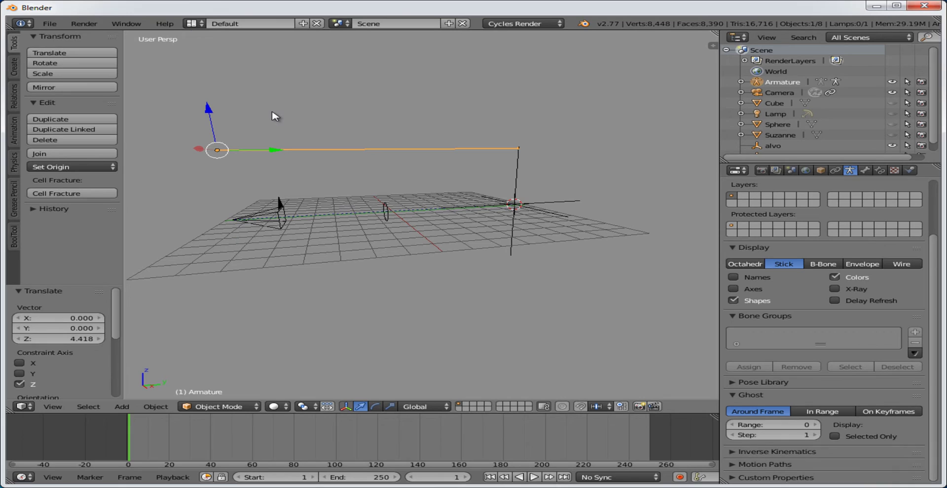
key(ctrl+z)
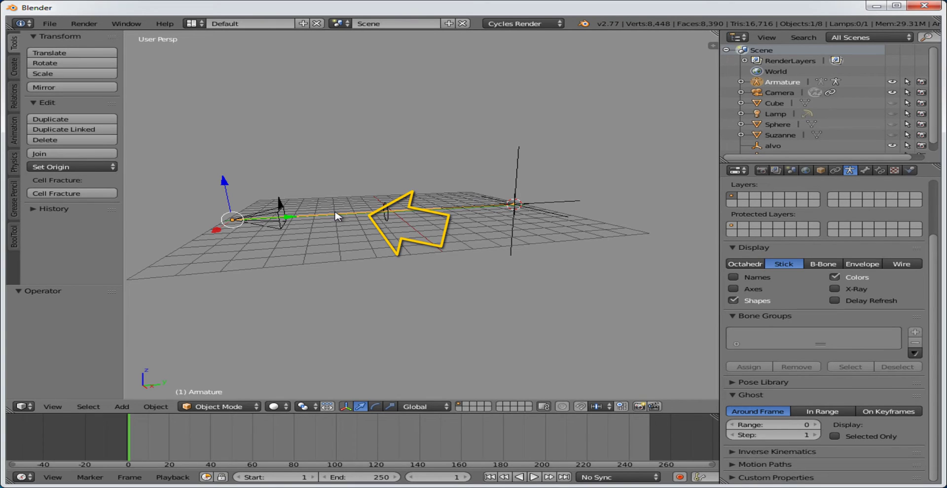
Parent the armature to the camera using the Object parenting type
shift+click(282, 205)
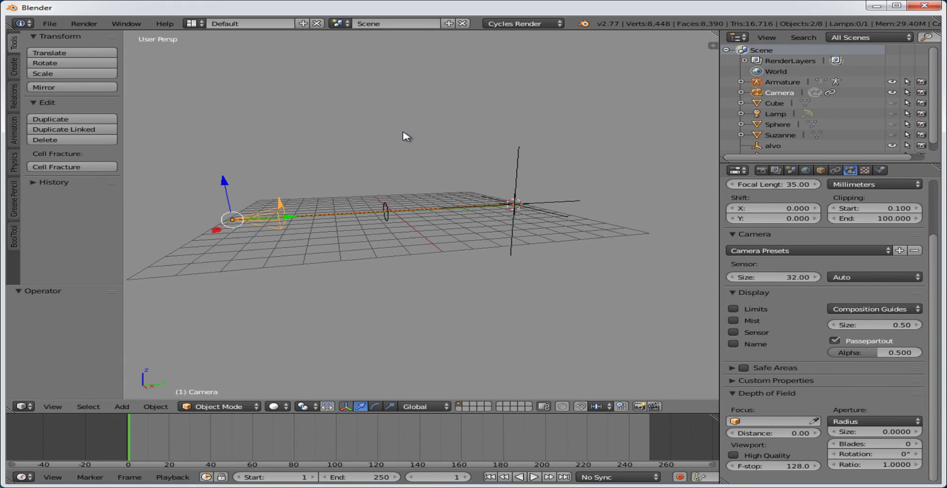
key(ctrl+p)
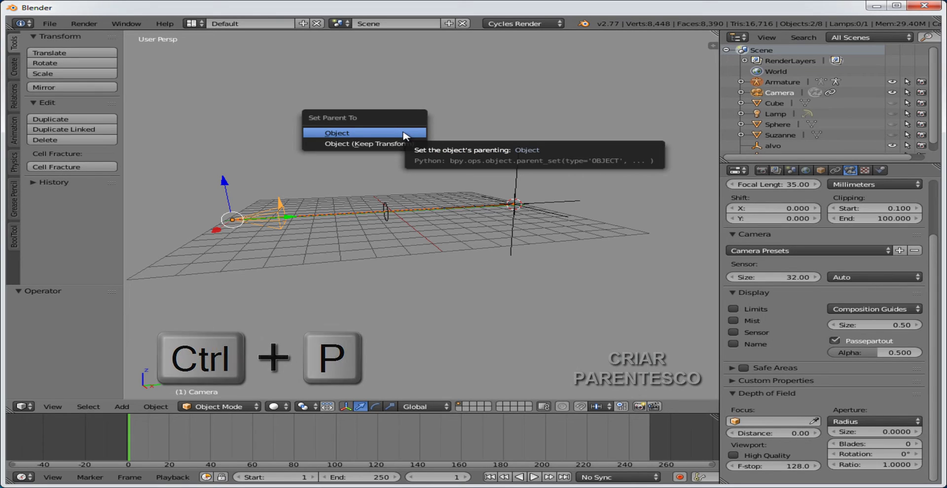
click(356, 134)
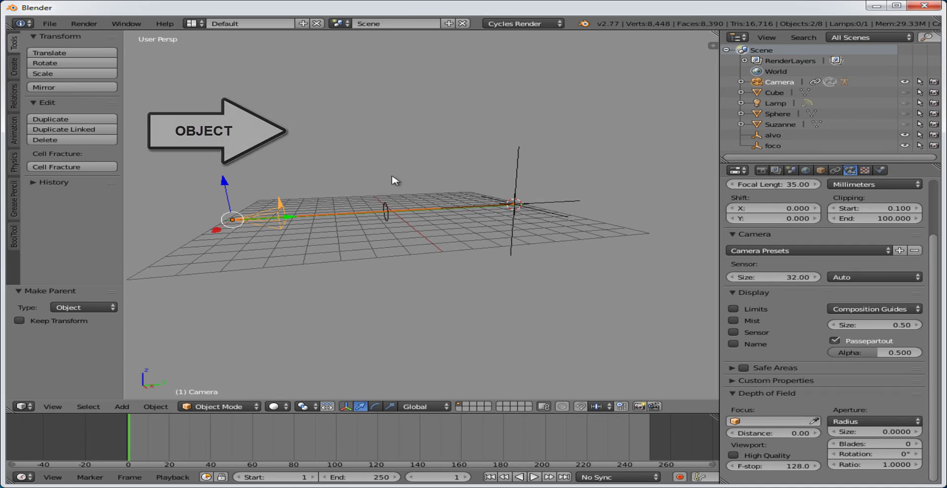
Test the parenting by raising the armature about 3.65 and the camera about 4.16 along Z, reverting both moves
right_click(343, 217)
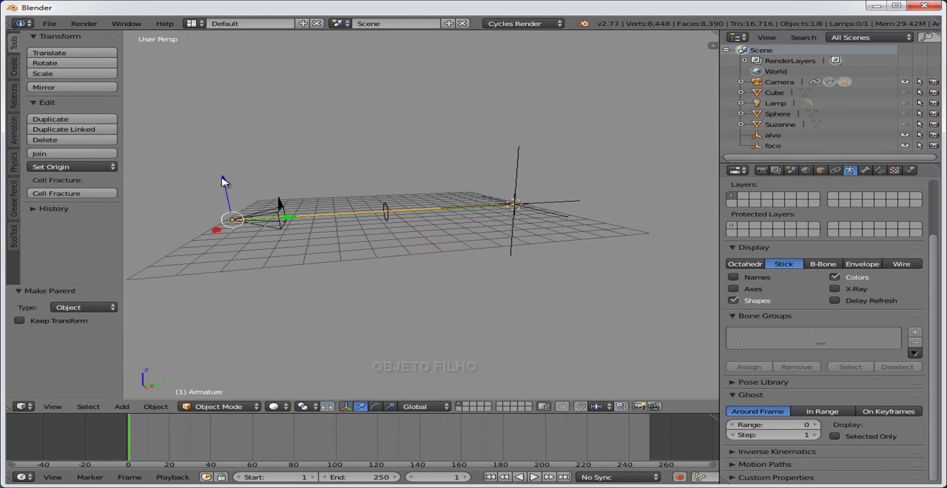
drag(221, 180, 278, 124)
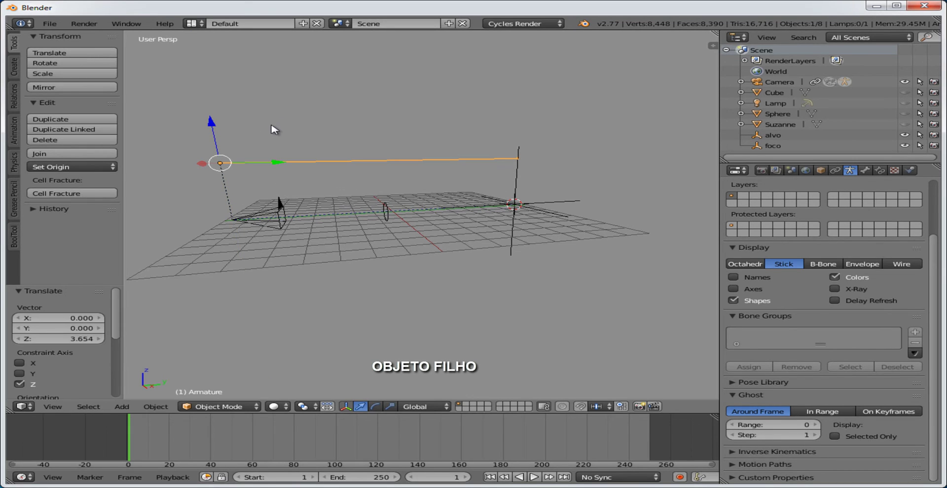
key(ctrl+z)
right_click(262, 211)
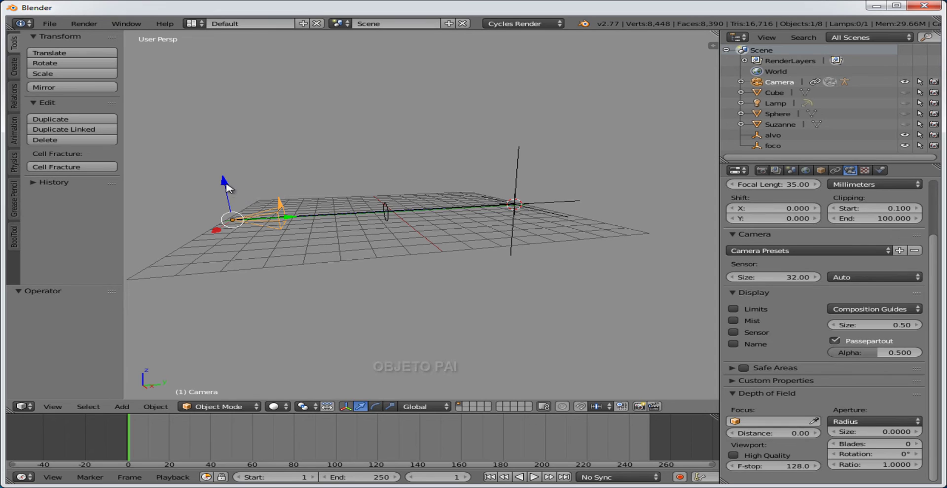
drag(226, 185, 358, 121)
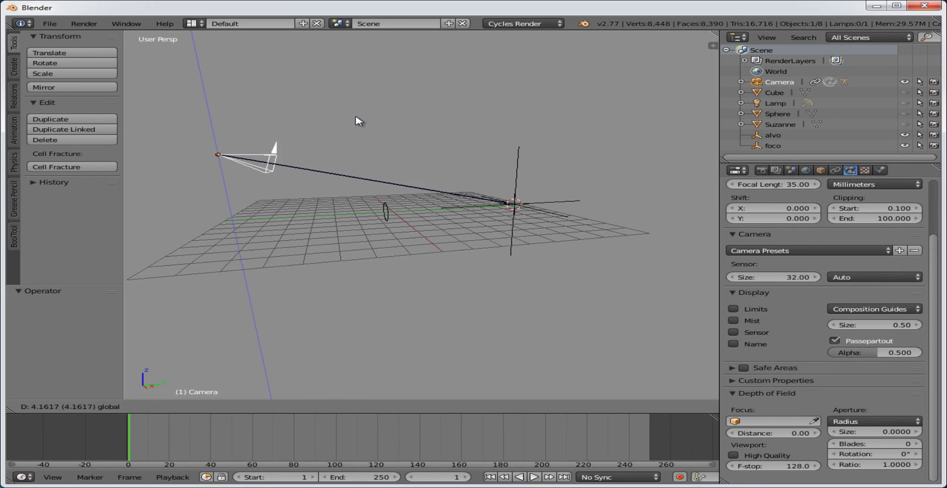
key(Escape)
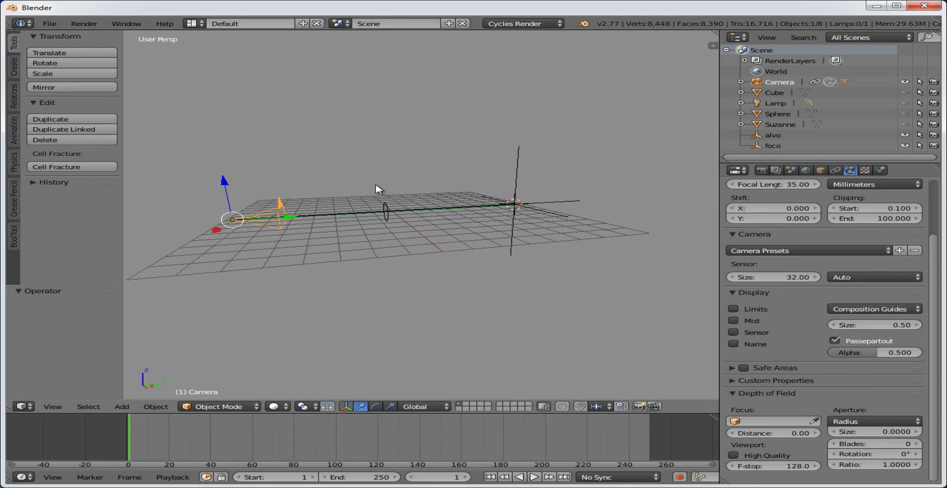
Try moving the foco empty about 6.49 along X, and undo the move
right_click(388, 217)
key(g)
key(x)
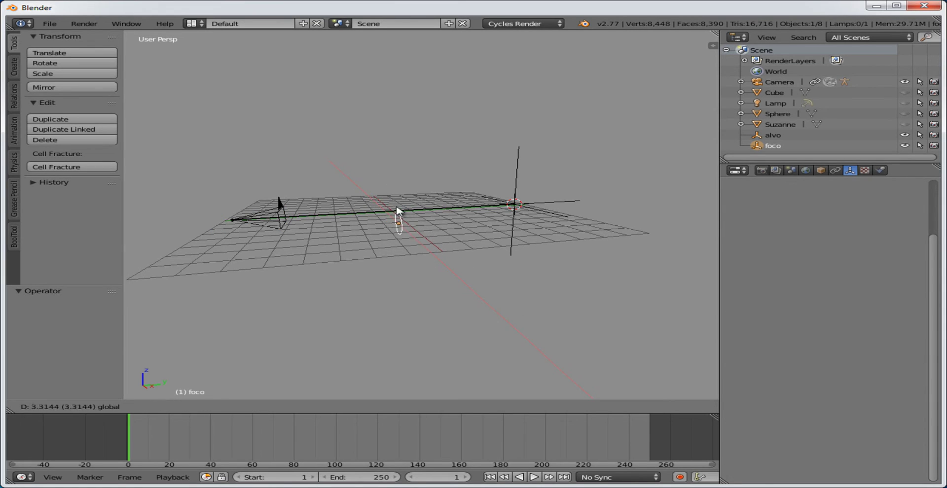
click(412, 258)
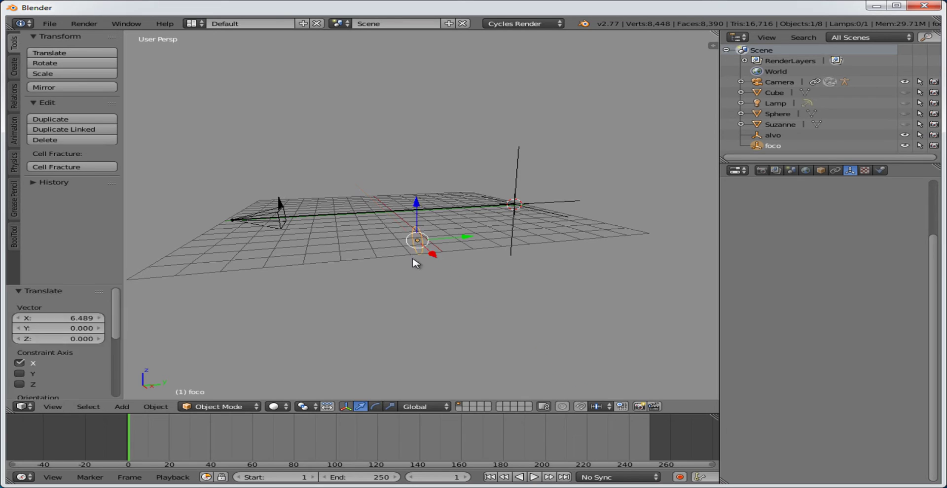
key(ctrl+z)
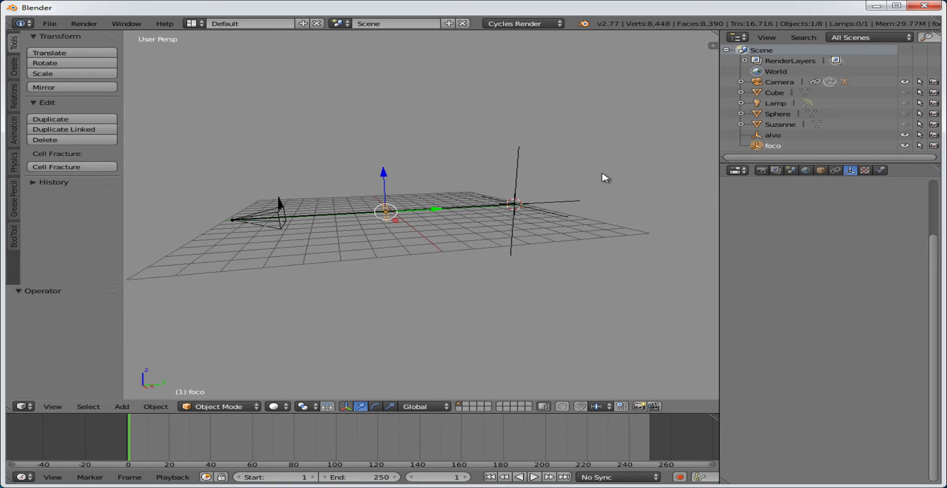
Show the transform properties and move the foco empty along Y to about 0.147
key(n)
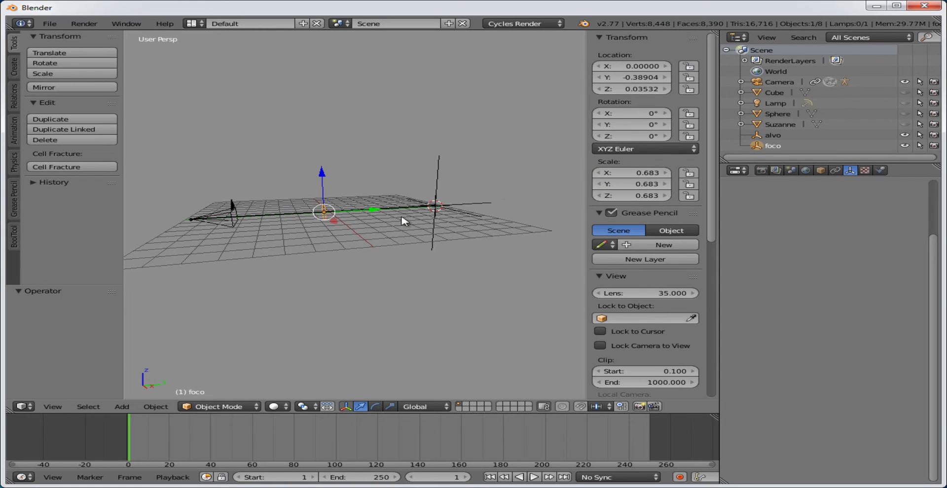
mouse_move(373, 213)
mouse_down()
mouse_move(333, 214)
mouse_move(373, 213)
mouse_up()
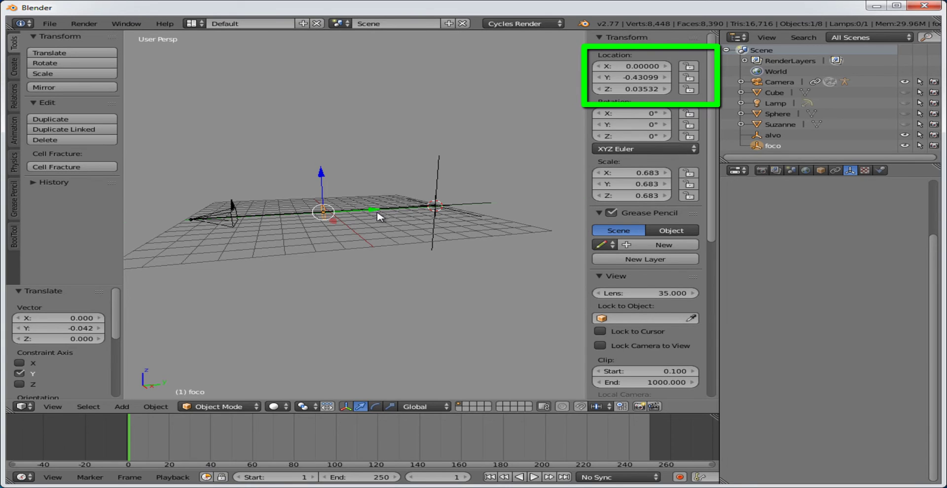
mouse_move(378, 217)
mouse_down()
mouse_move(296, 220)
mouse_move(387, 219)
mouse_up()
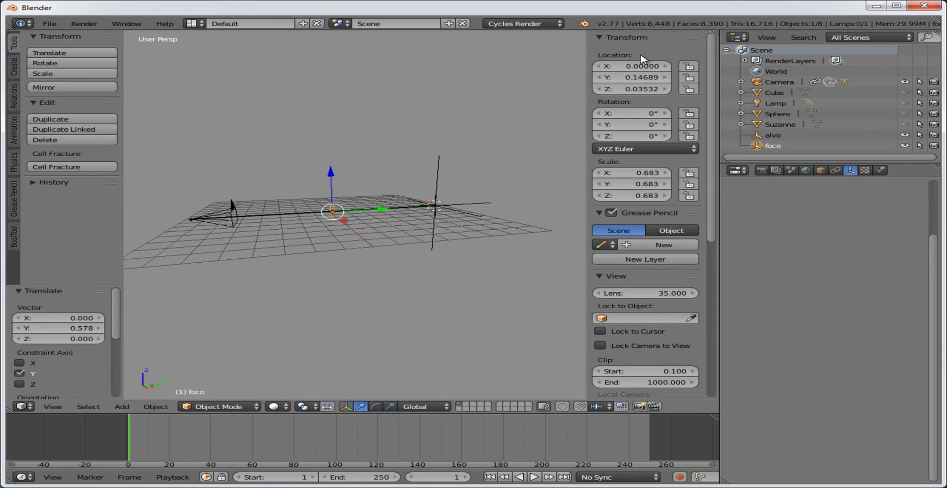
Lock the foco empty's X and Z location and all of its rotation and scale axes
click(689, 66)
click(689, 89)
click(689, 114)
click(690, 124)
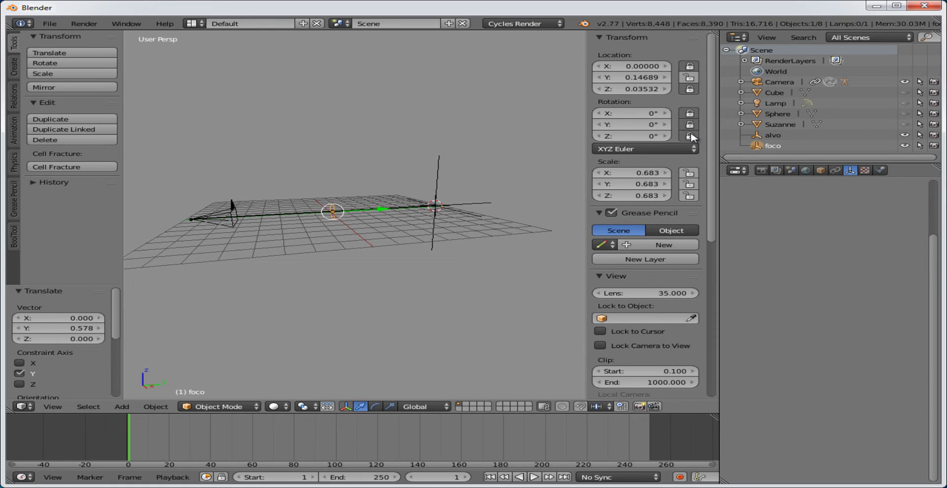
click(689, 173)
click(688, 184)
click(689, 196)
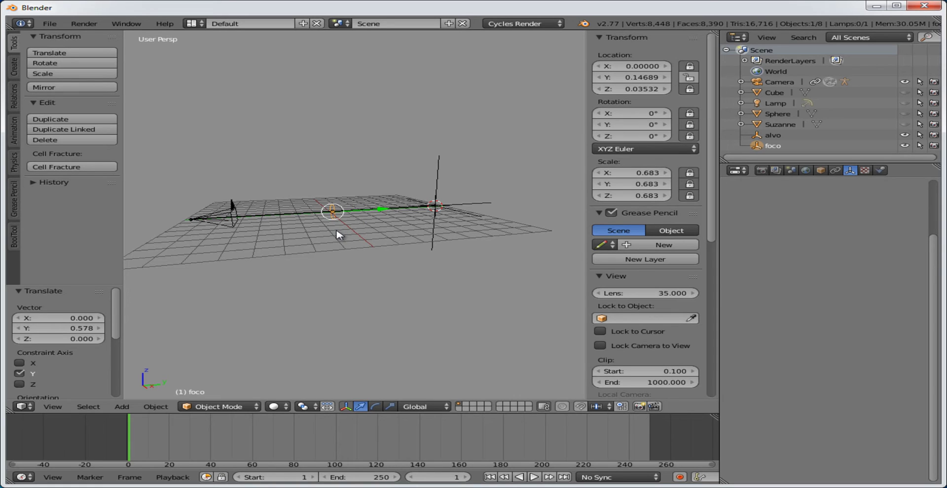
Move the foco empty about -0.085 along the Y axis
key(g)
key(y)
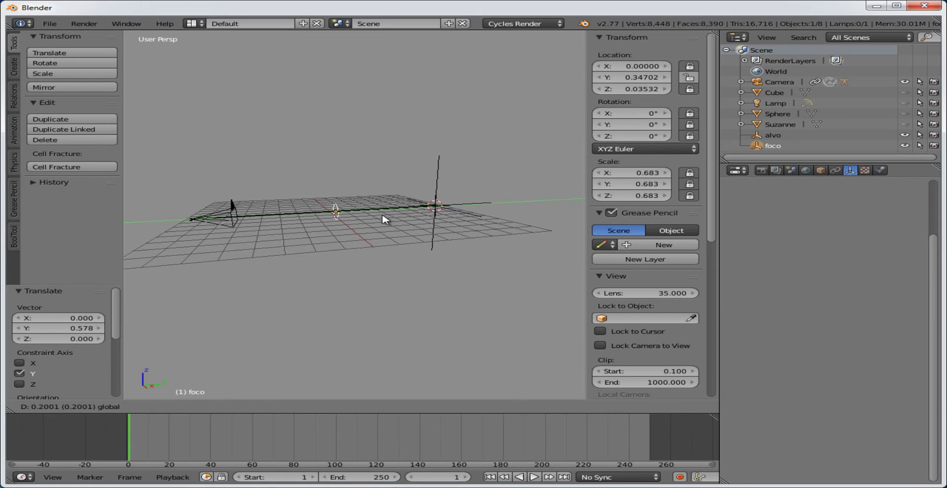
click(337, 220)
Test lowering the camera about 0.25 along Z, and undo the move
right_click(220, 217)
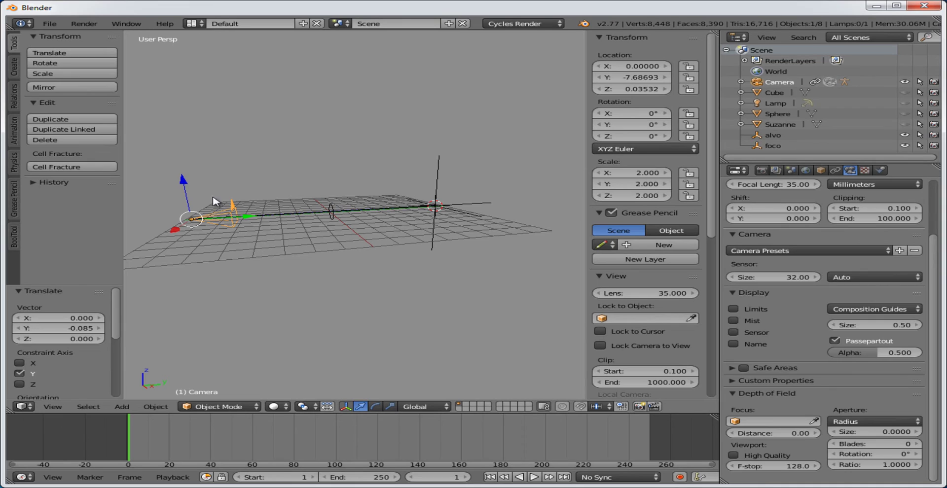
drag(184, 182, 282, 215)
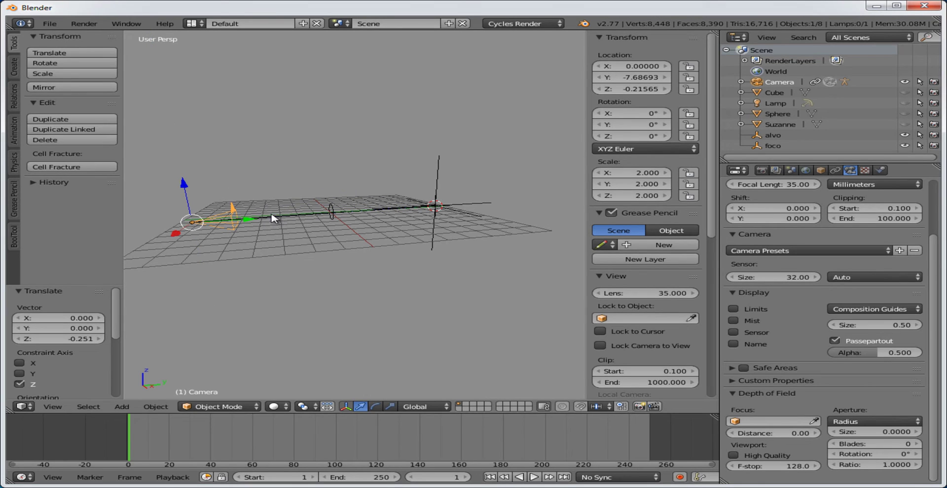
key(ctrl+z)
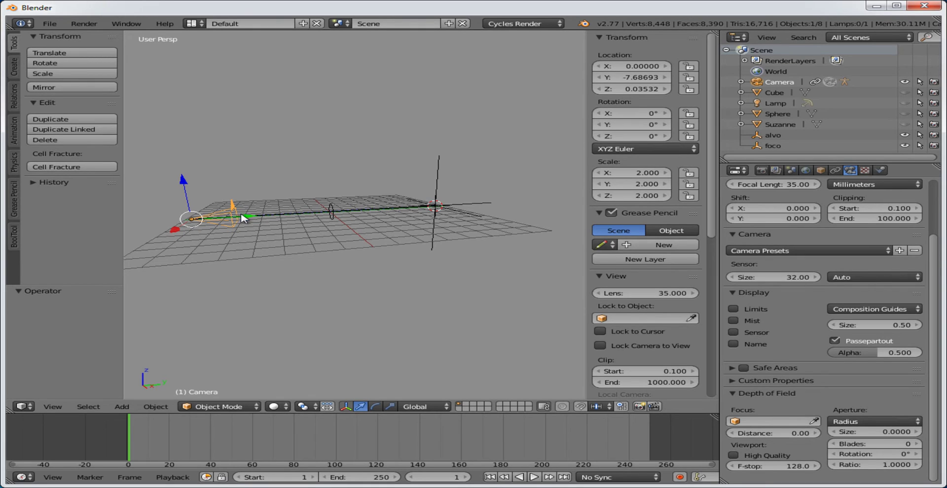
Parent the foco empty to the armature using the Bone parenting type
right_click(335, 210)
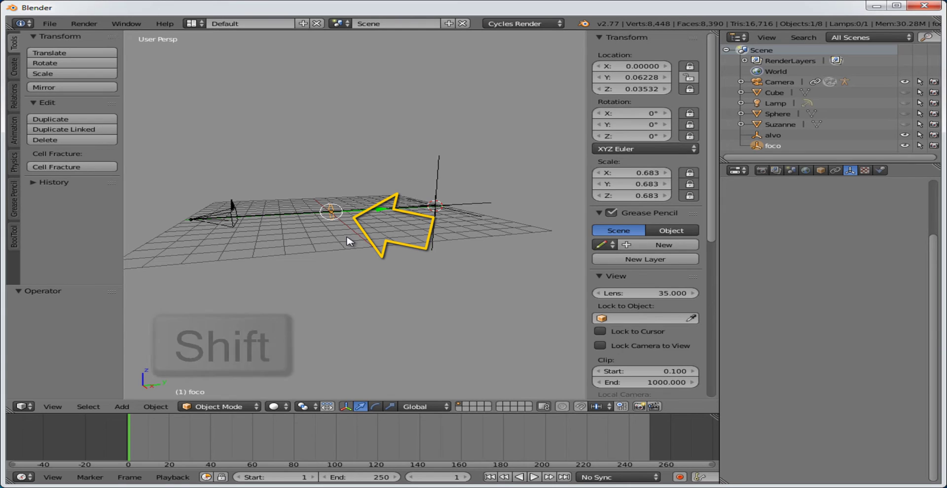
shift+right_click(280, 217)
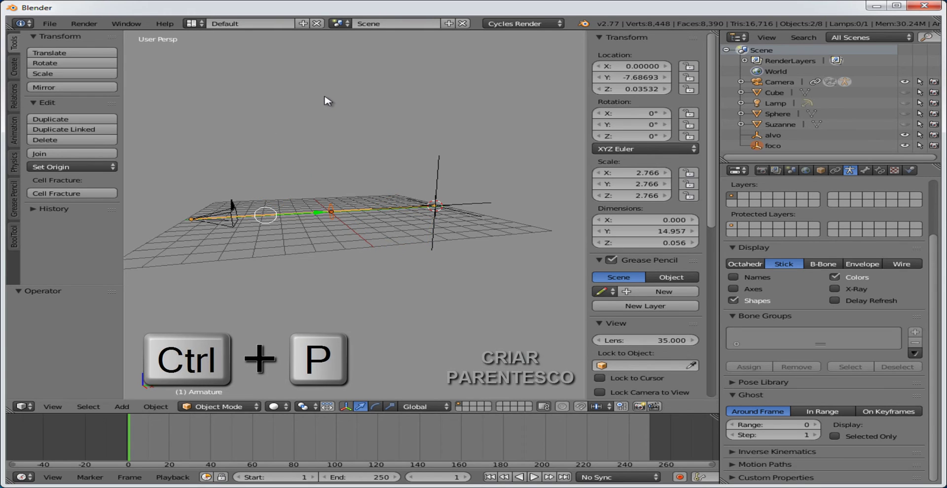
key(ctrl+p)
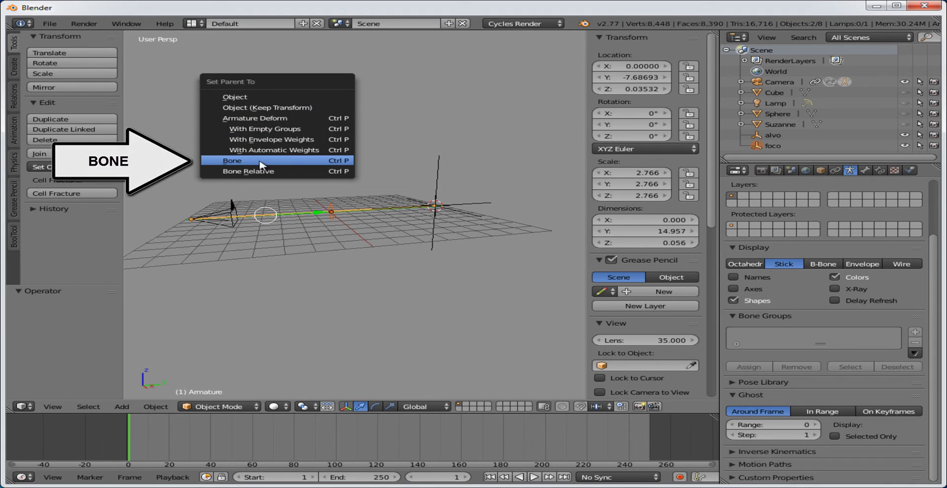
click(291, 165)
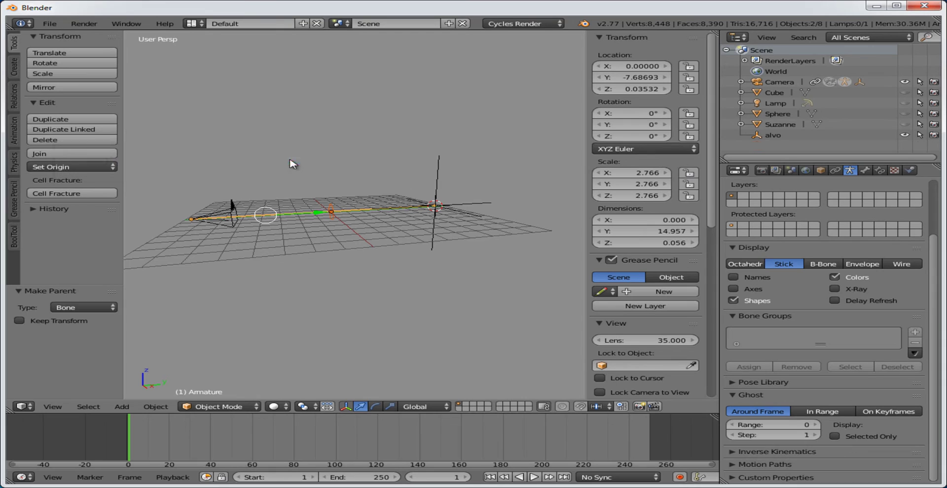
Lower the camera about 0.061 along Z and hide the transform properties
right_click(207, 221)
drag(189, 186, 313, 177)
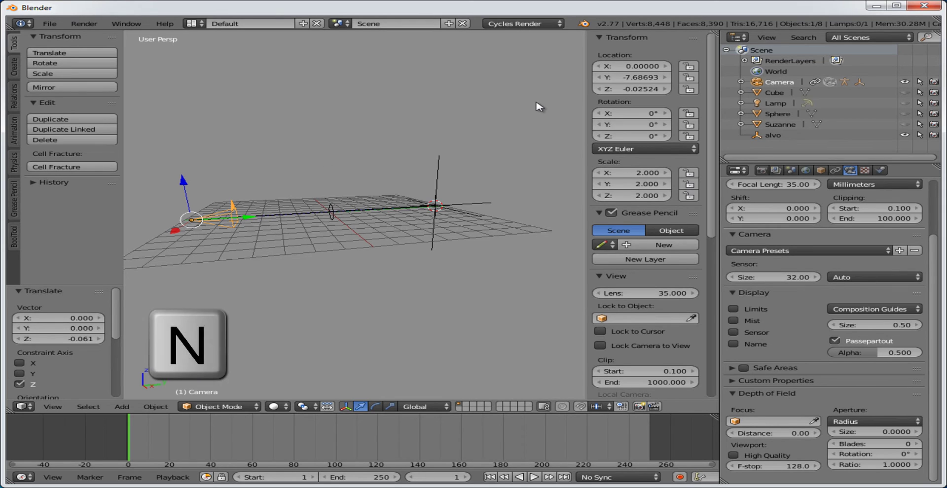
key(n)
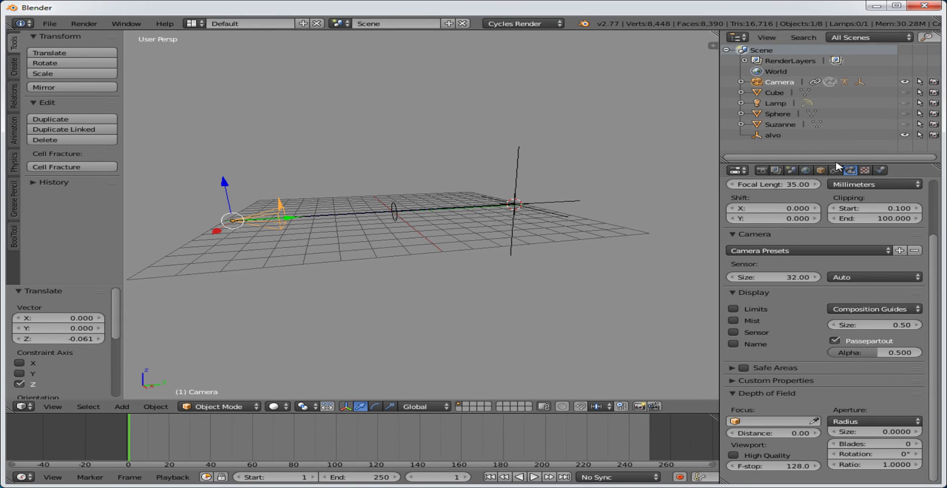
Enlarge the camera properties area and set foco as the camera's depth of field focus object
drag(836, 166, 837, 95)
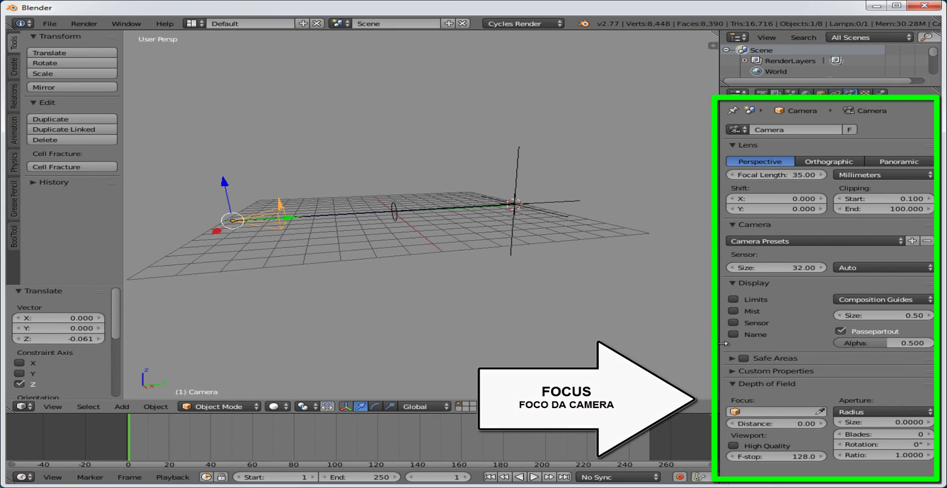
click(772, 412)
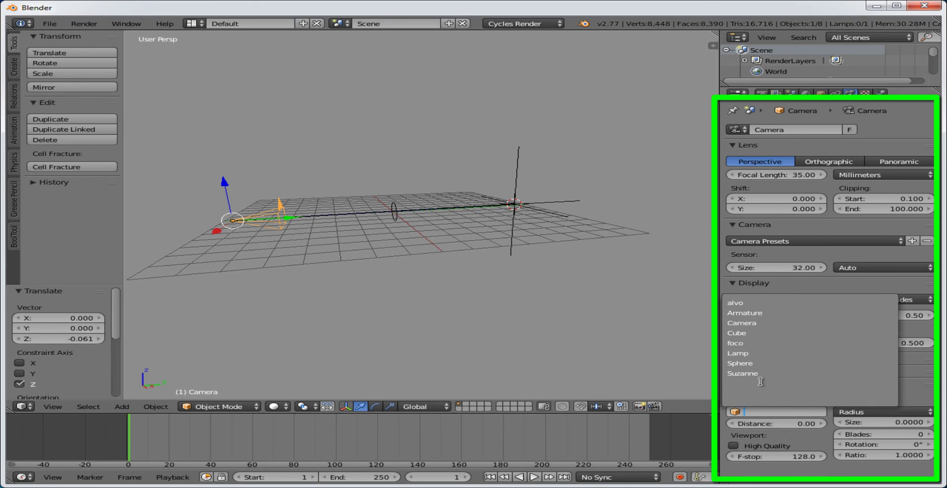
click(741, 344)
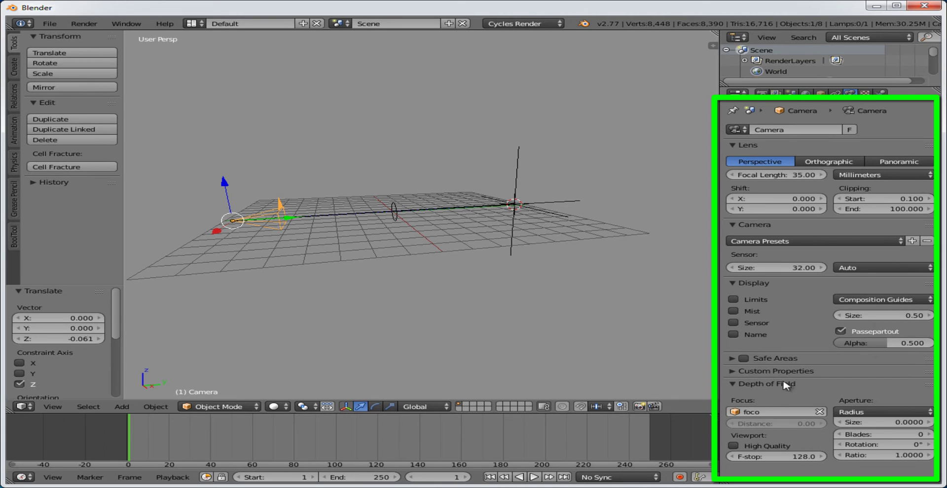
Set the camera's depth of field aperture size to 0.4 and its blades to 6
right_click(396, 218)
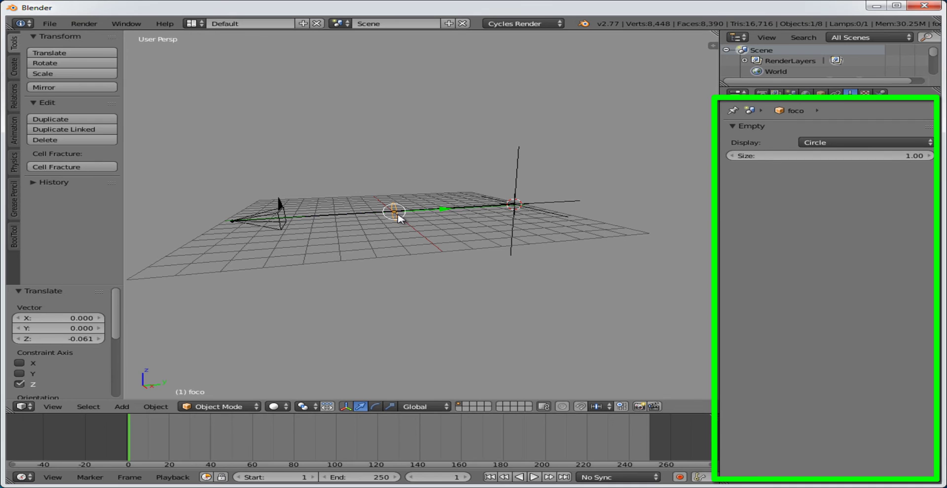
right_click(279, 208)
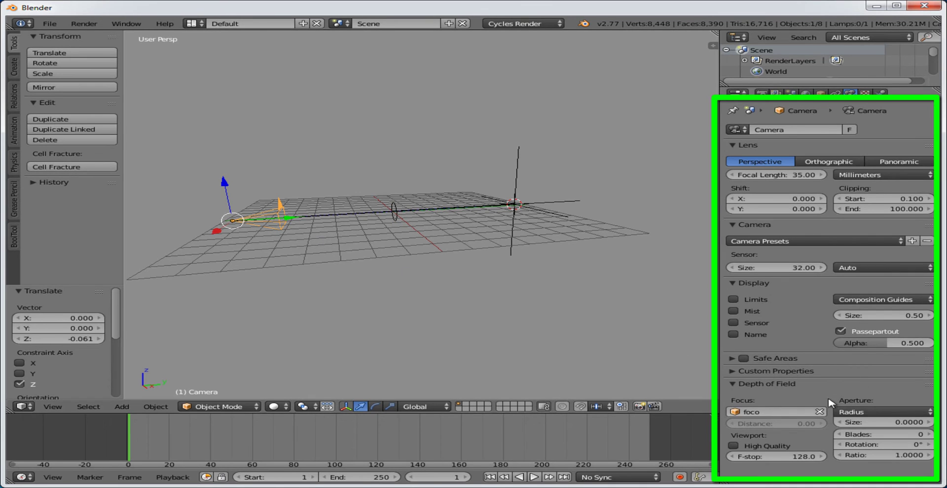
click(874, 423)
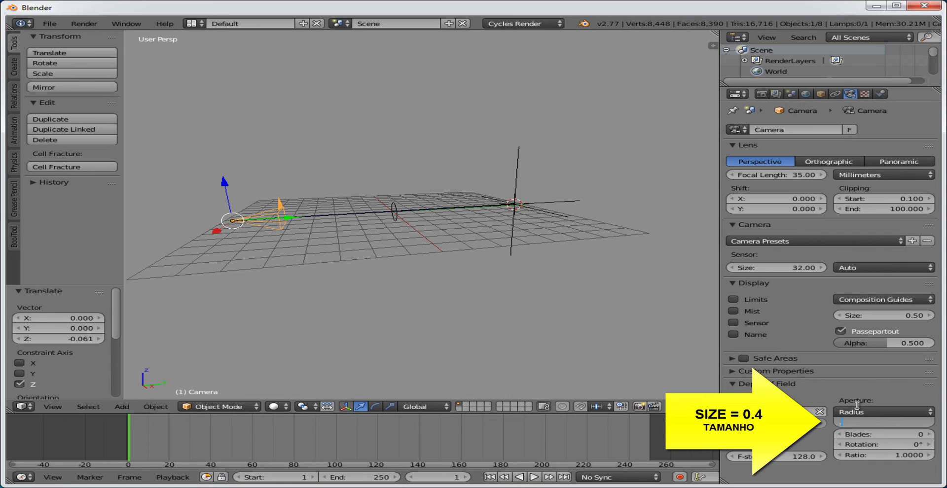
text(.4)
key(Return)
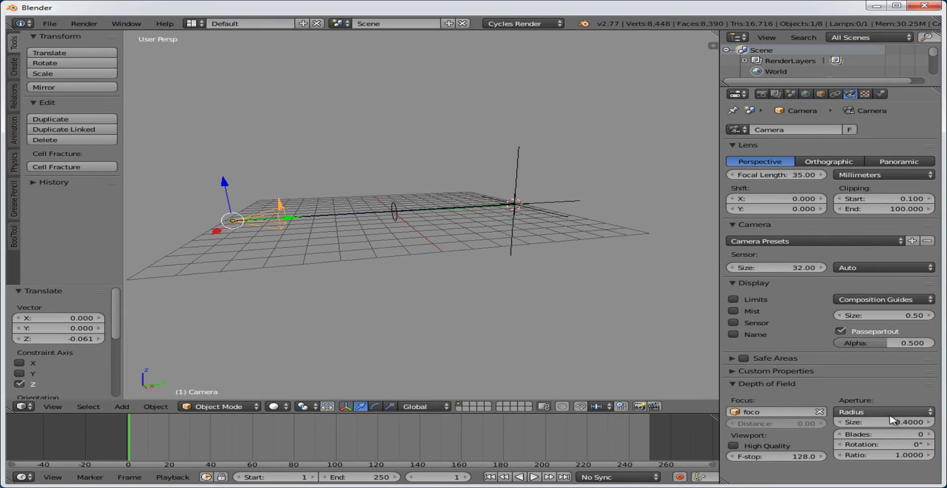
click(904, 435)
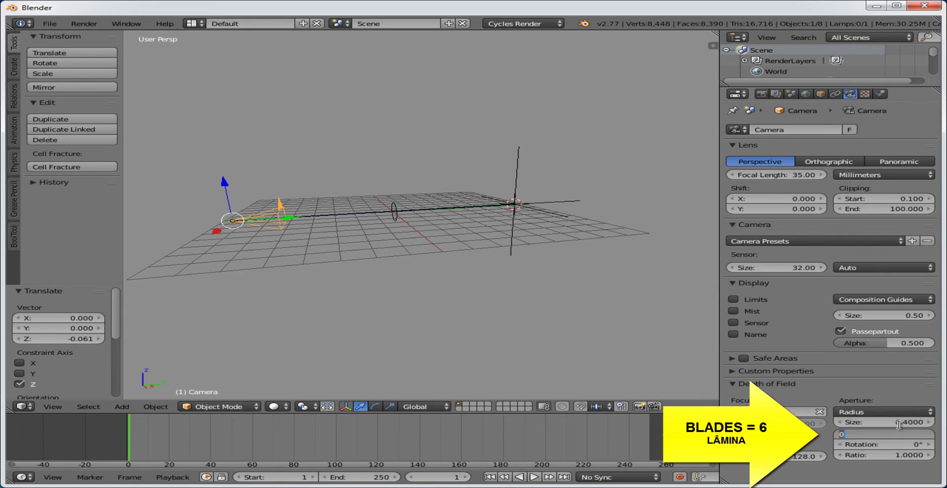
text(6)
key(Return)
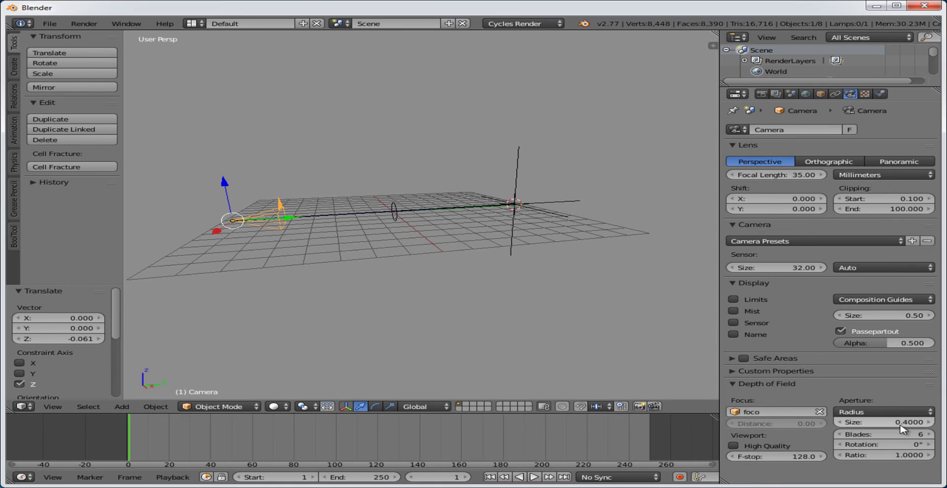
Set the camera's aperture rotation to 6° and choose Radius as the aperture type
click(896, 443)
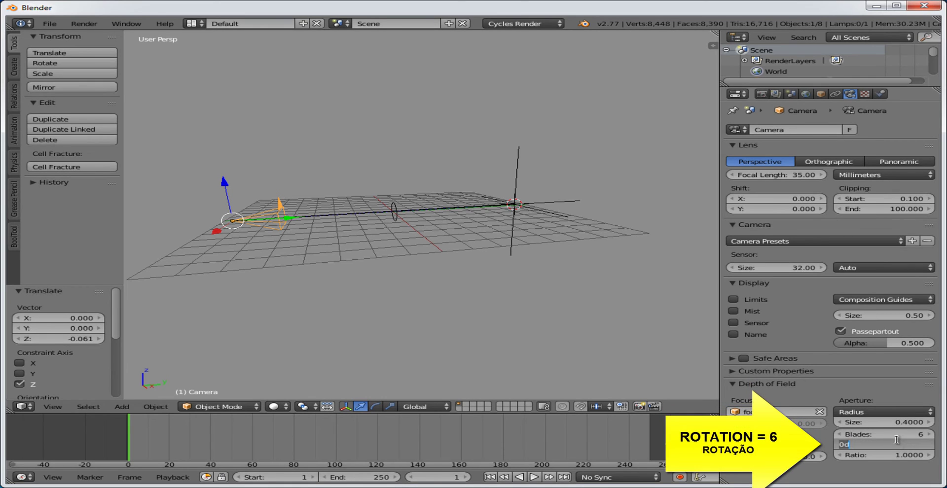
text(6)
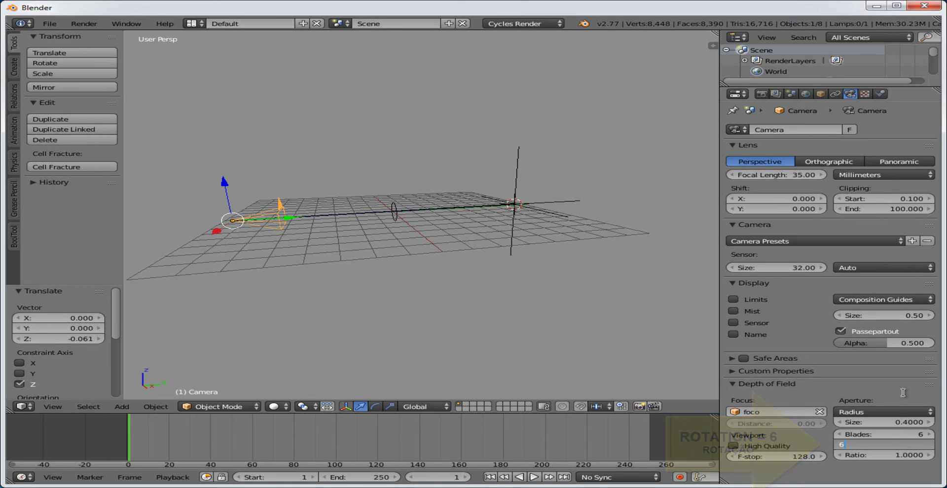
key(Return)
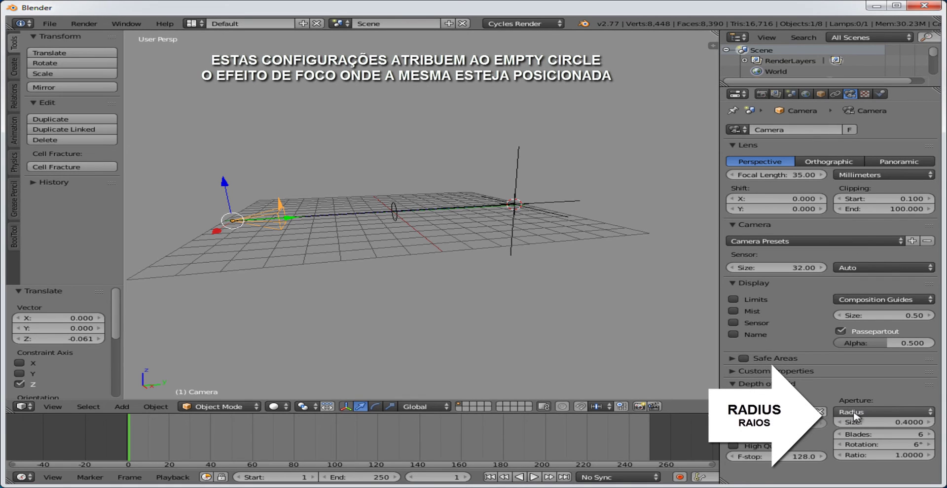
click(930, 412)
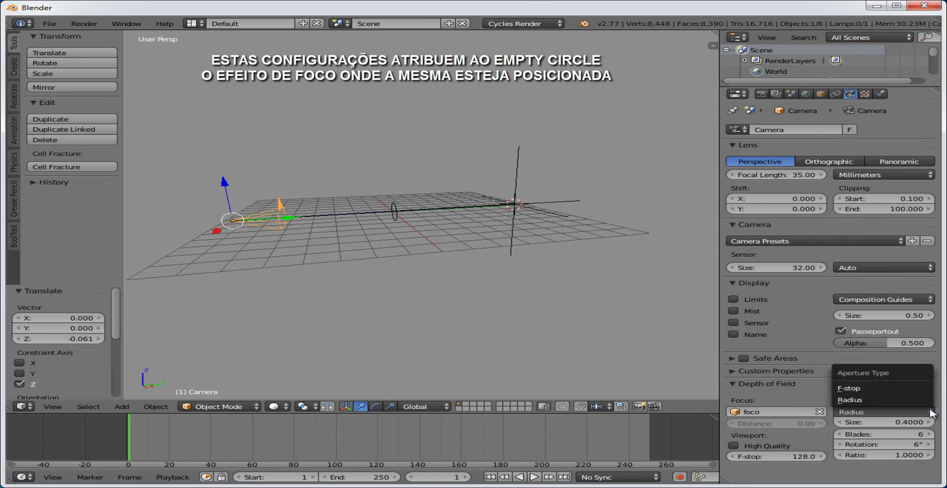
click(862, 403)
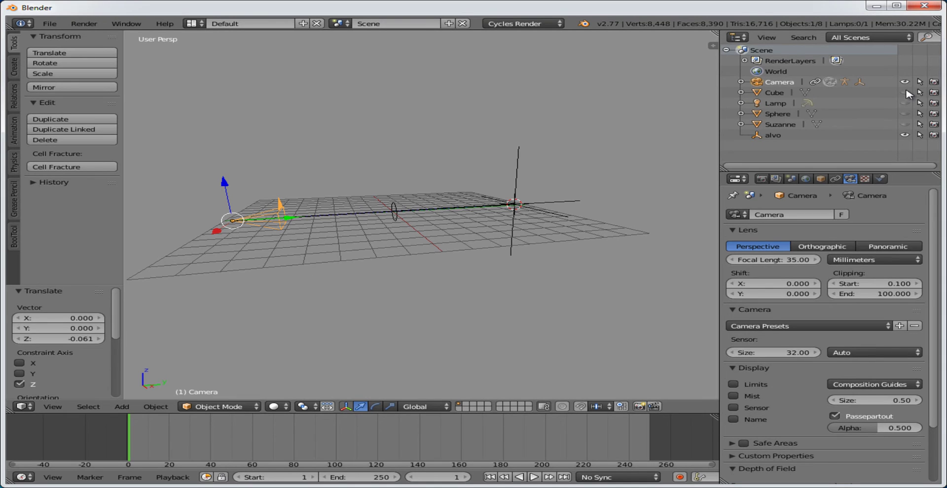
Unhide the Cube, Lamp, Sphere and Suzanne objects in the scene
click(905, 92)
drag(904, 135, 903, 136)
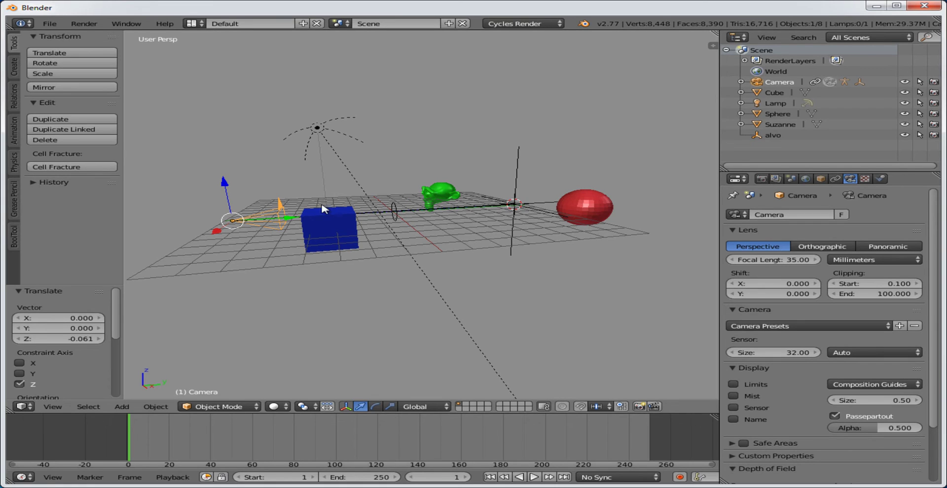
Move the camera about -5.326 along Y and the alvo target about -3.738 along Y
drag(290, 223, 154, 242)
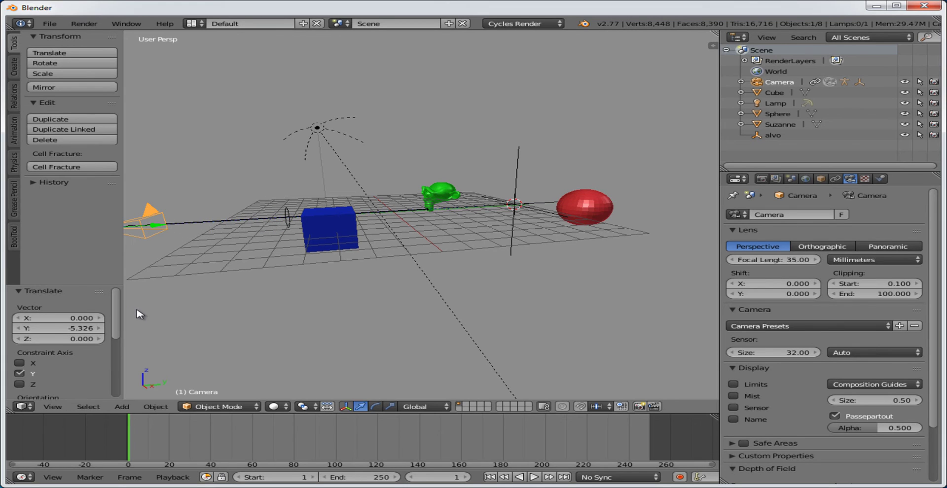
middle_drag(172, 308, 173, 308)
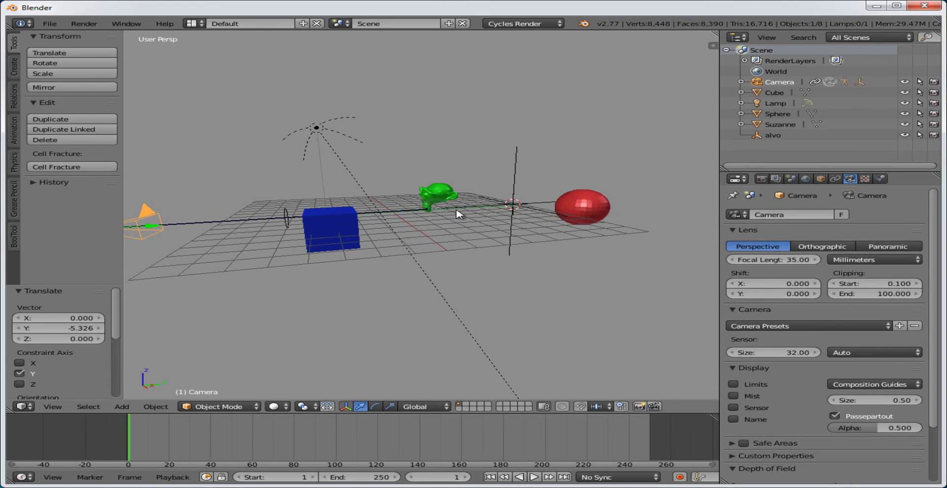
right_click(539, 205)
drag(556, 205, 495, 213)
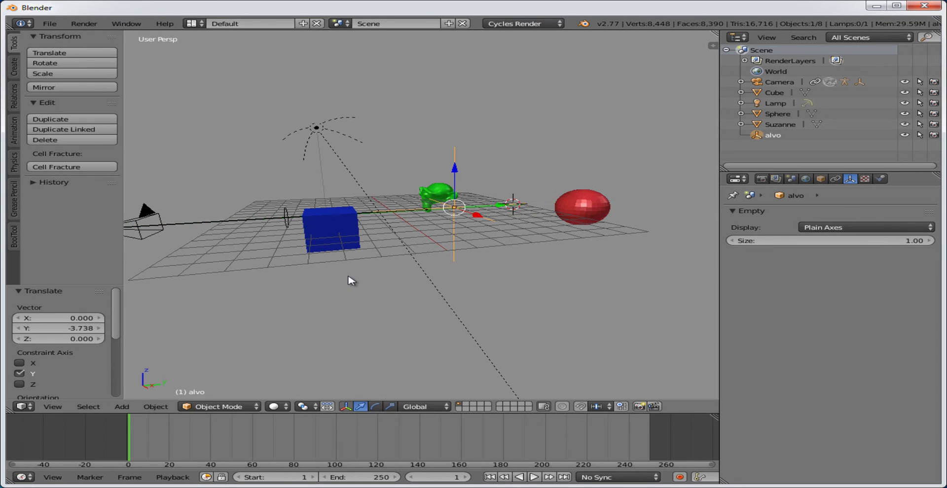
Enlarge the timeline area and turn it into a second 3D View framing the camera and all scene objects
middle_drag(365, 281, 461, 253)
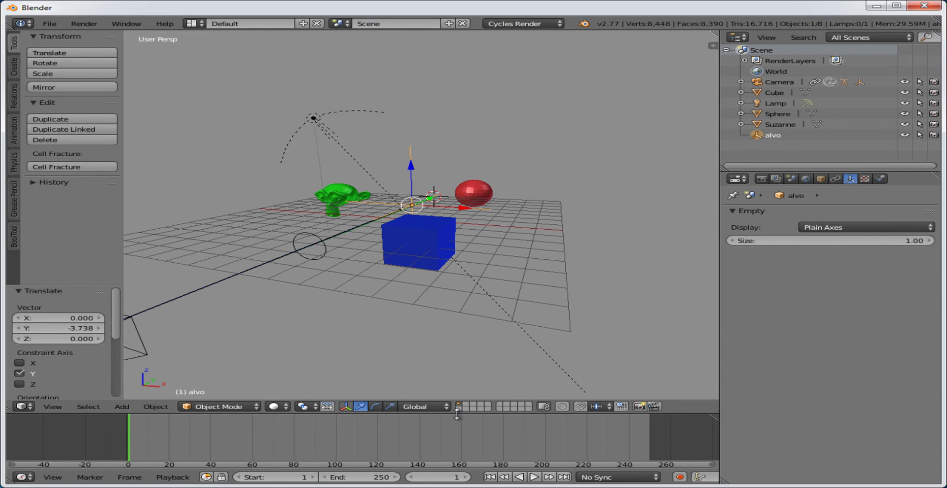
drag(463, 412, 465, 264)
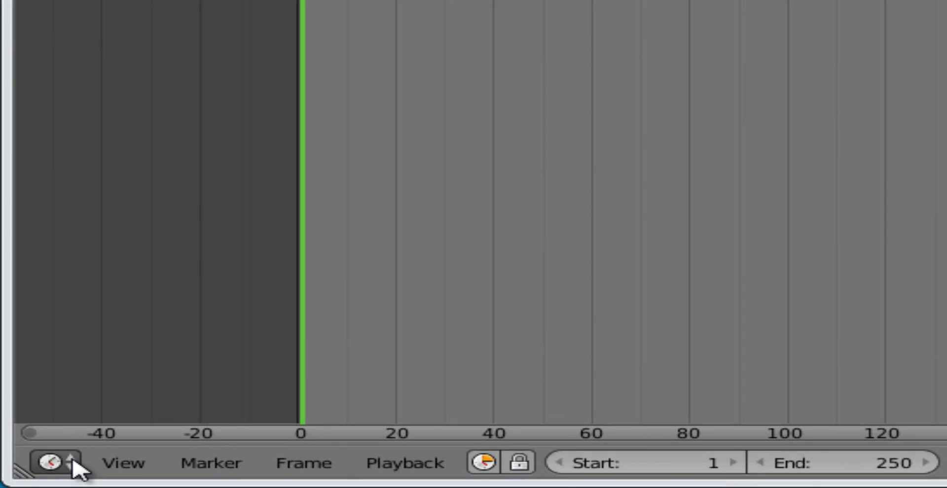
click(61, 465)
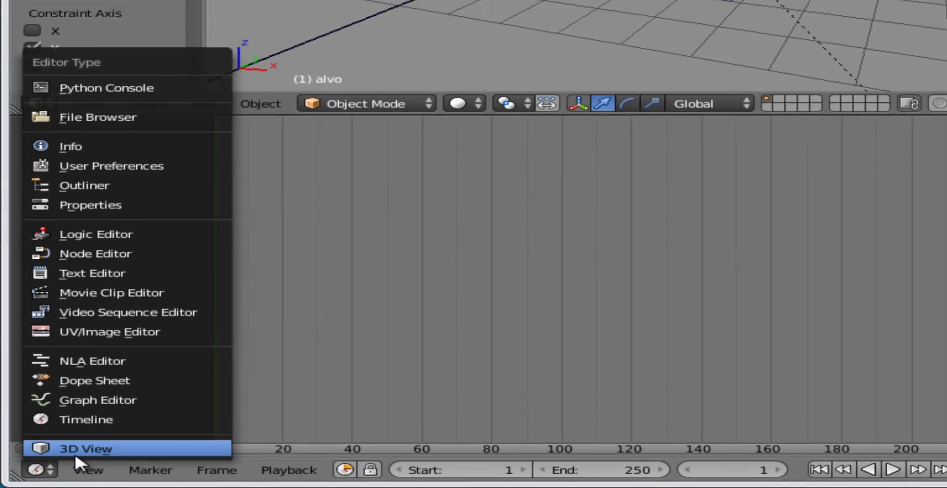
click(77, 451)
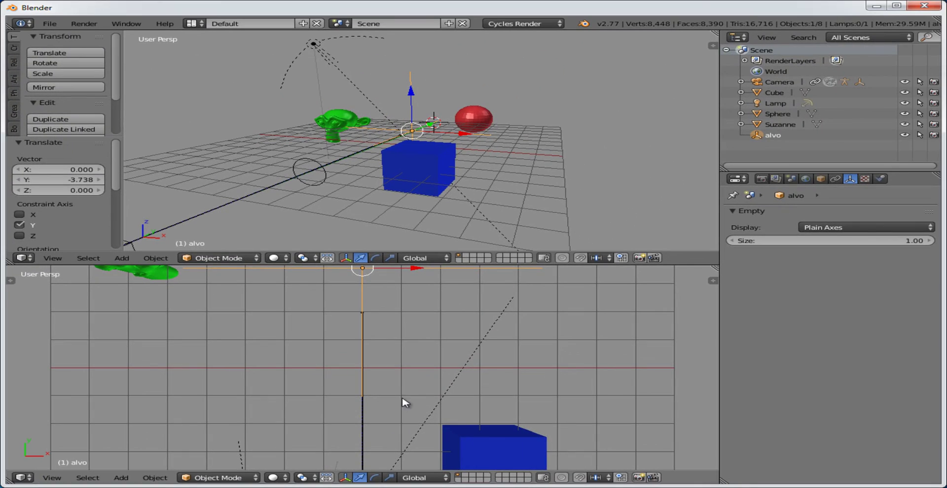
middle_drag(428, 406, 415, 323)
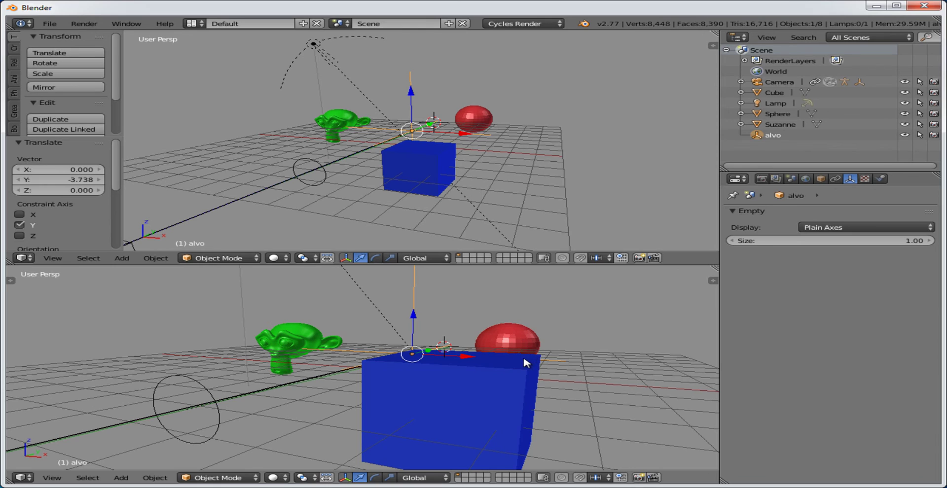
scroll(524, 359, down, 6)
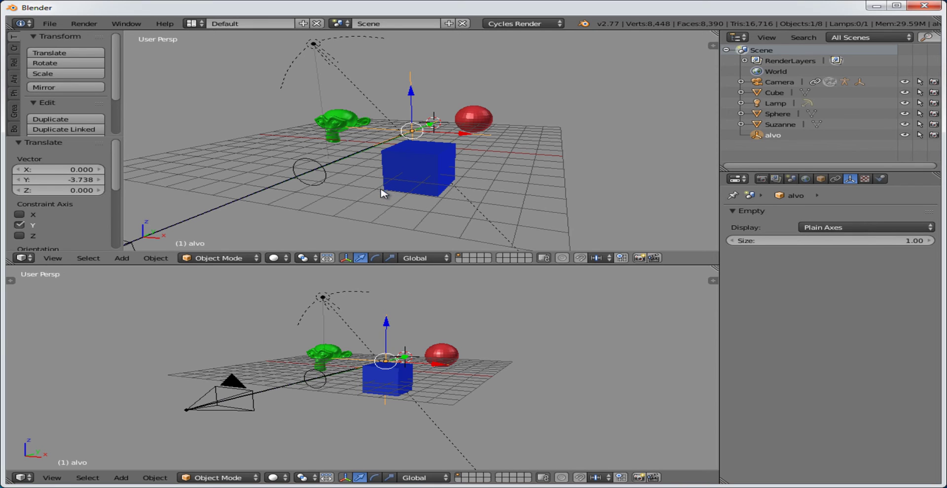
Preview the upper 3D view in Rendered shading, and set its viewport shading to Material
click(286, 258)
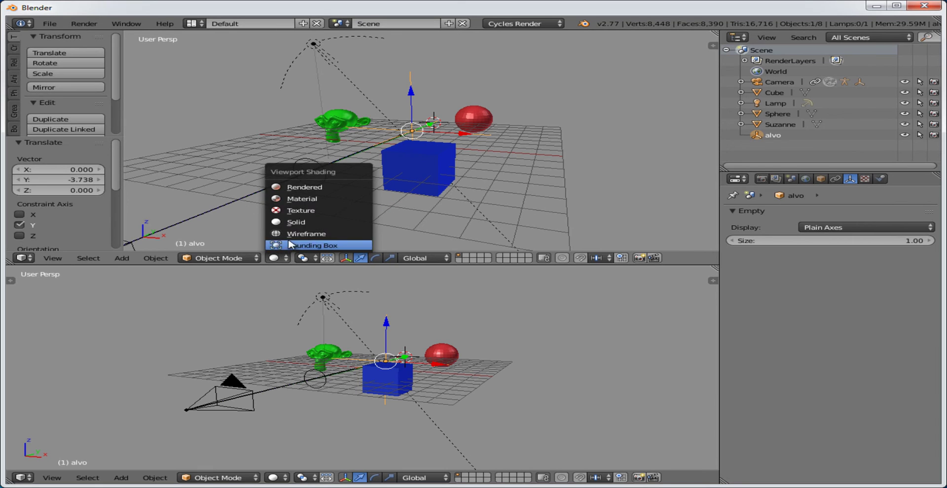
click(310, 188)
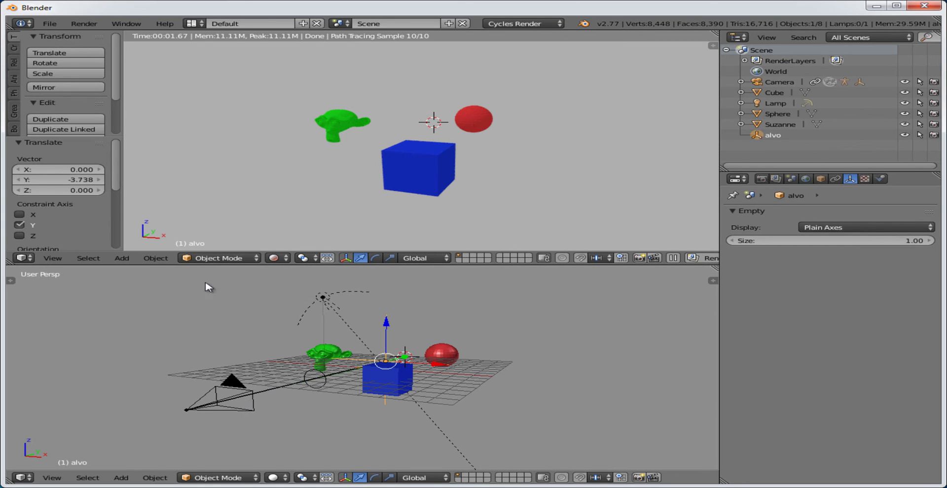
click(289, 258)
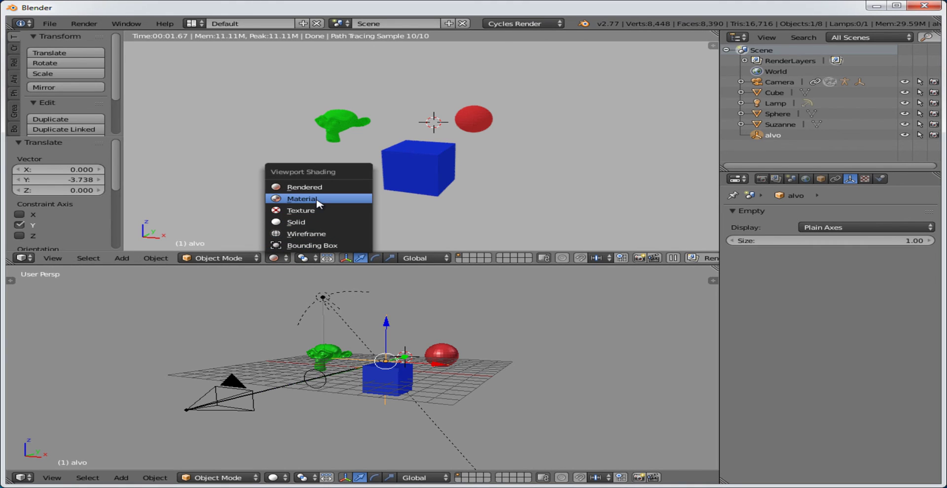
click(302, 199)
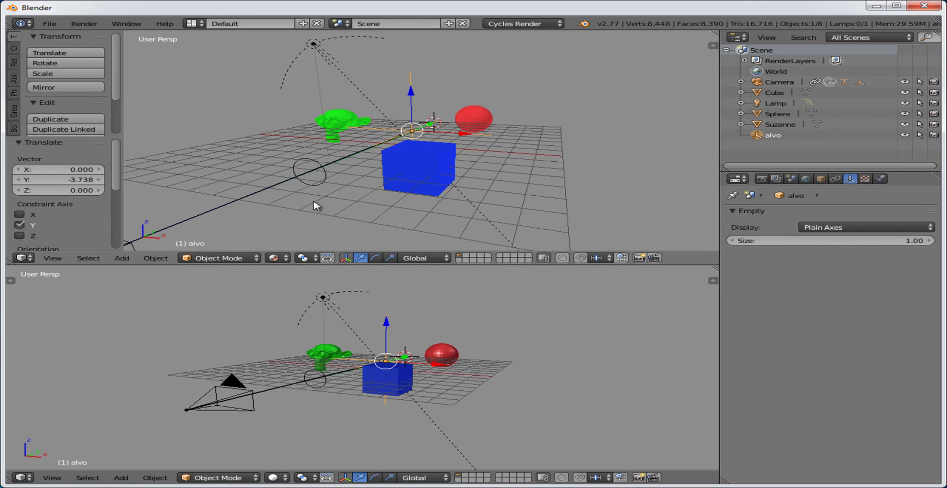
Show the scene through the camera in the upper 3D view, with the whole camera frame visible
click(52, 258)
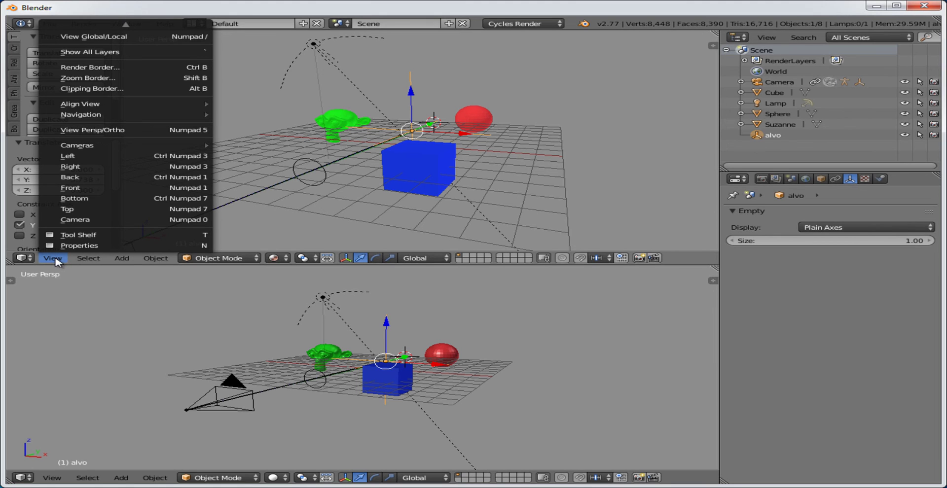
click(92, 219)
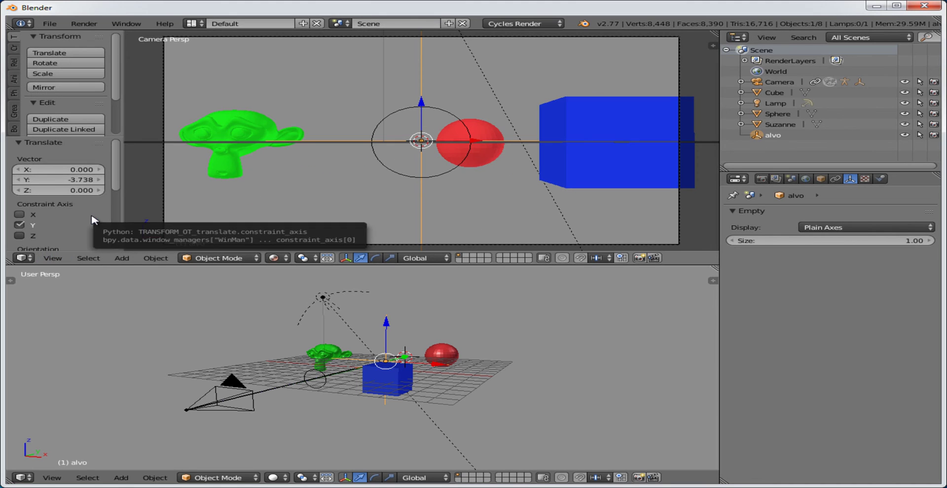
scroll(414, 184, down, 3)
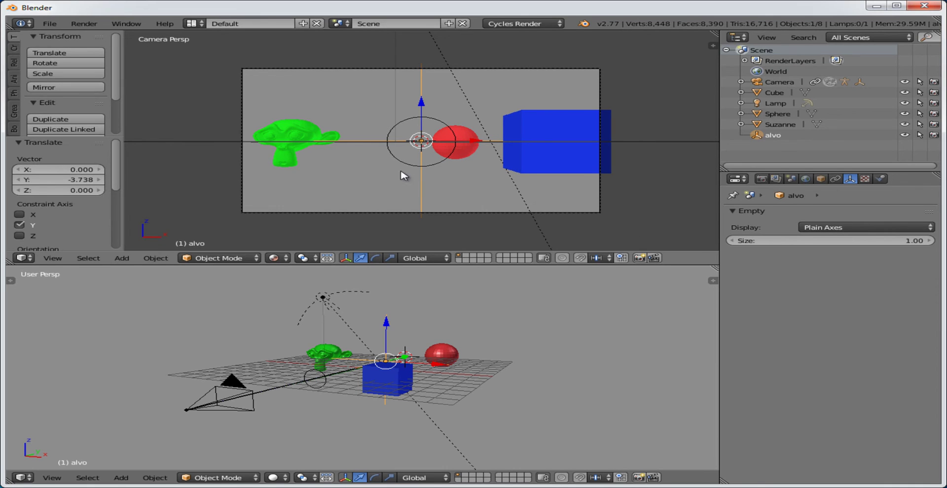
Render a still image to check the depth of field blur, and return to the camera view
click(88, 23)
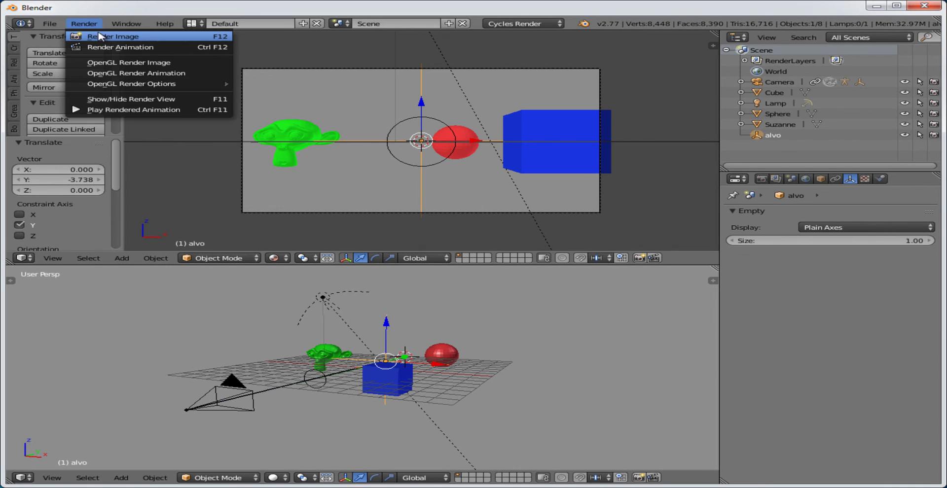
click(102, 38)
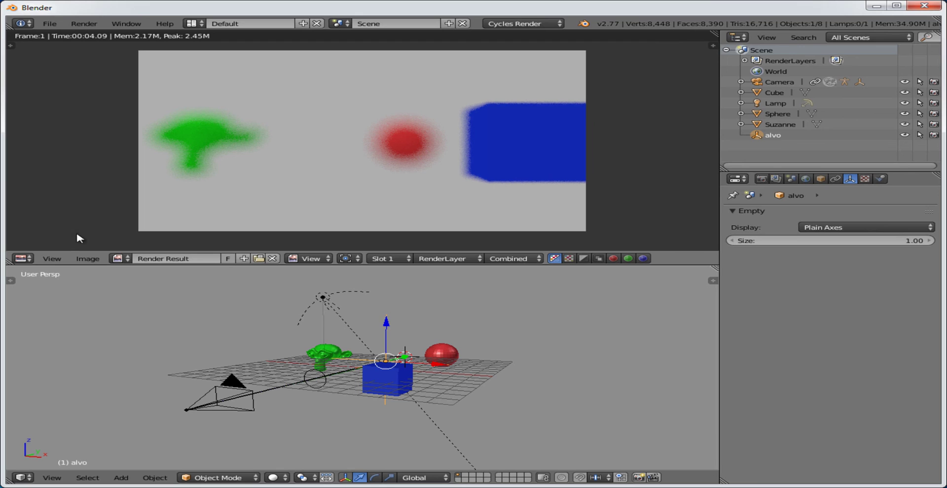
key(Escape)
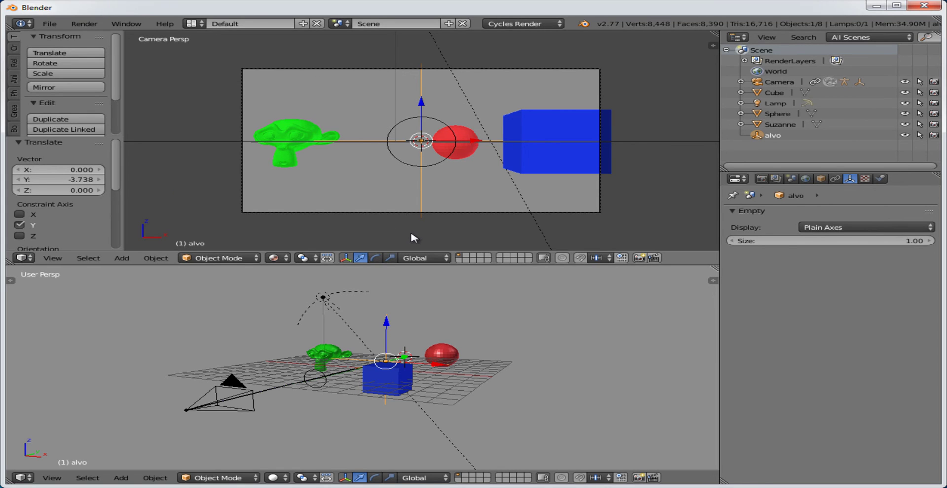
Select the camera in the lower 3D view and raise it about 6.521 along Z
right_click(202, 411)
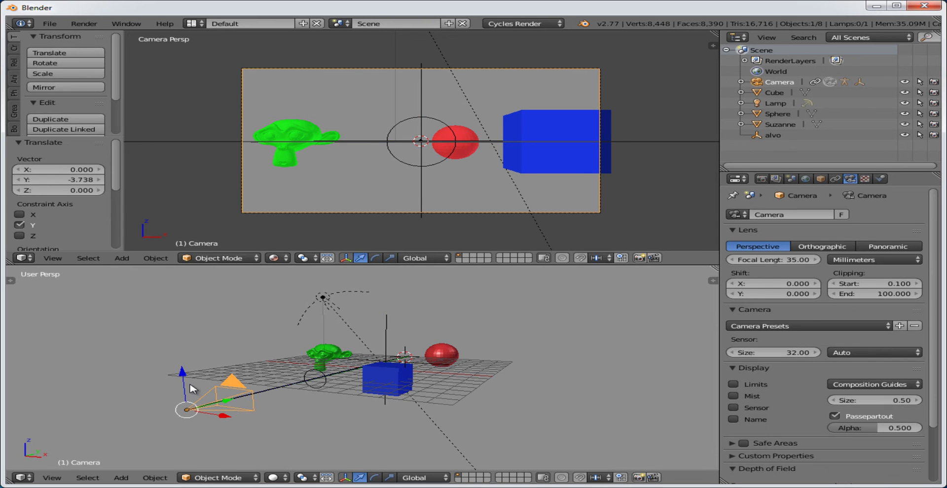
key(g)
key(z)
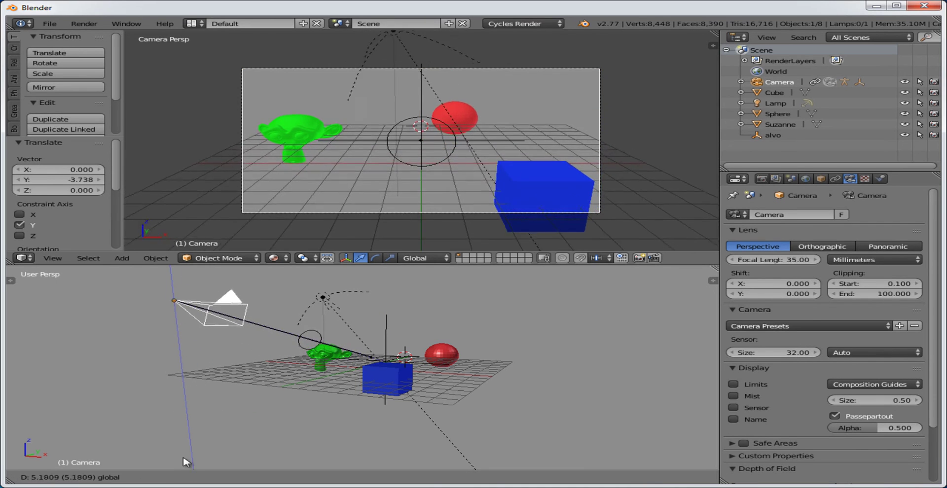
click(315, 442)
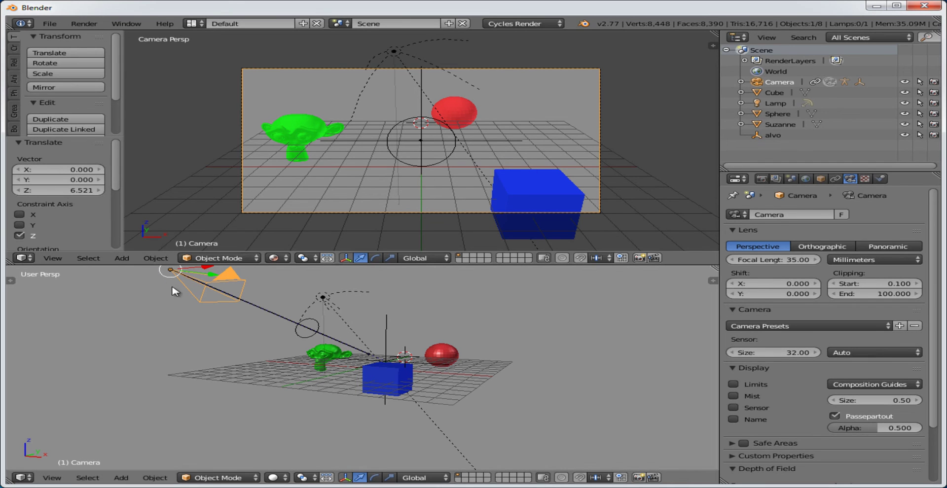
Move the camera about -5.275 along the global Y axis, away from the objects
key(g)
key(y)
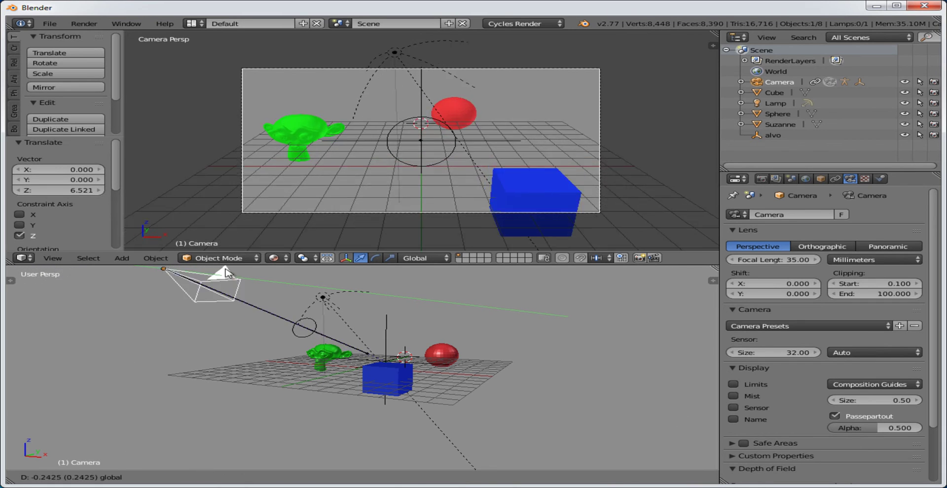
click(687, 428)
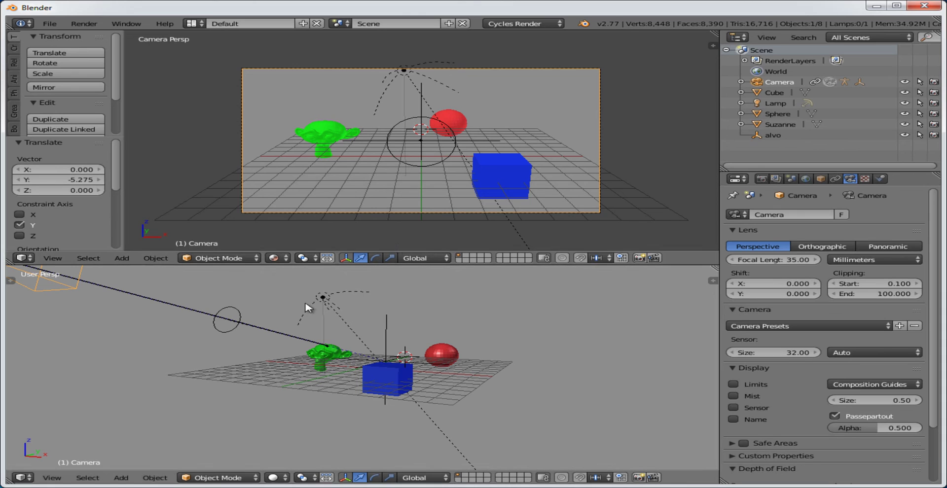
Move the foco empty about 15.225 along Y, and render a still image to check the depth of field blur
right_click(241, 317)
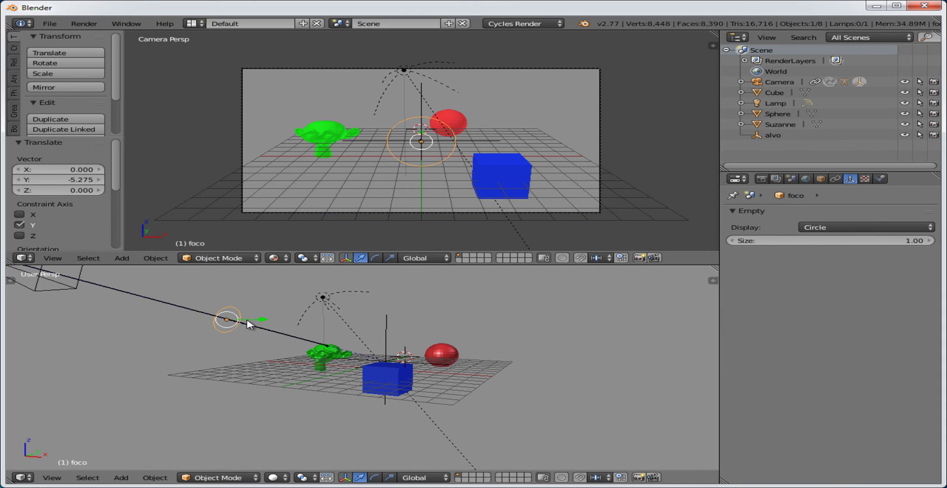
drag(264, 324, 427, 346)
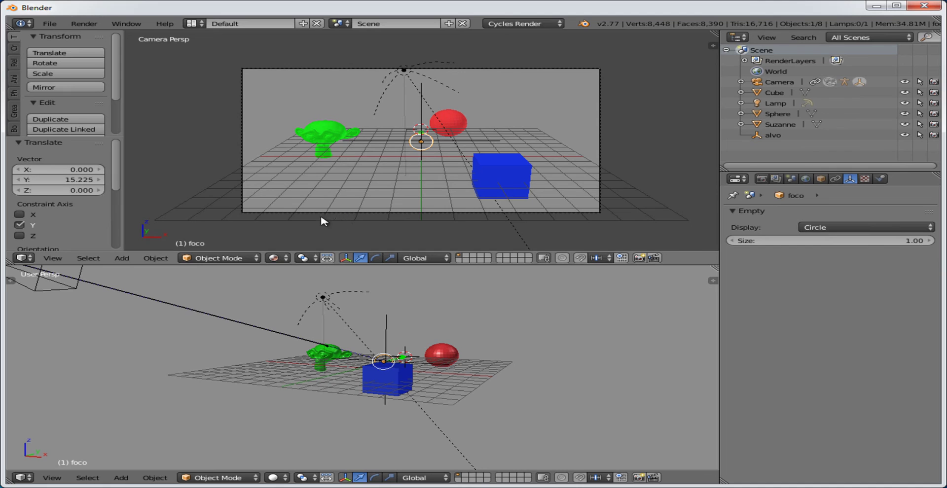
click(83, 24)
click(99, 36)
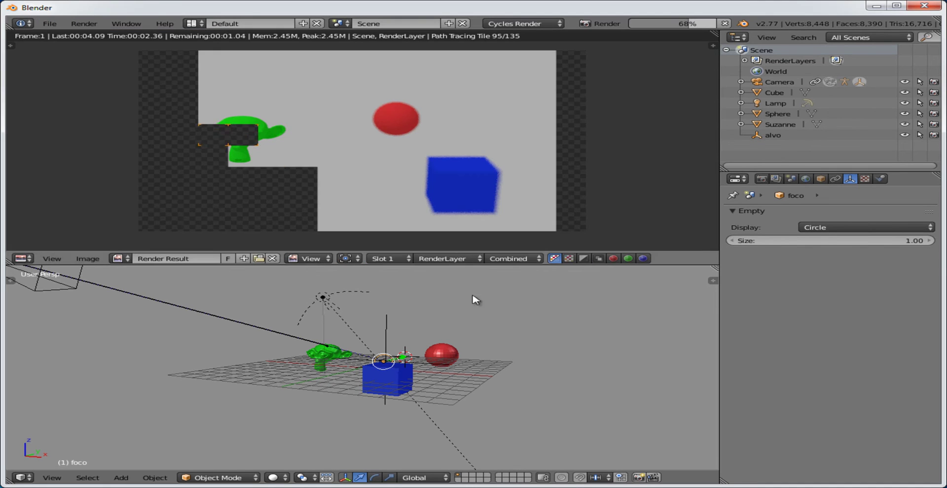
Move the camera along positive X to the blue cube's side of the grid, and lower it along Z
right_click(39, 281)
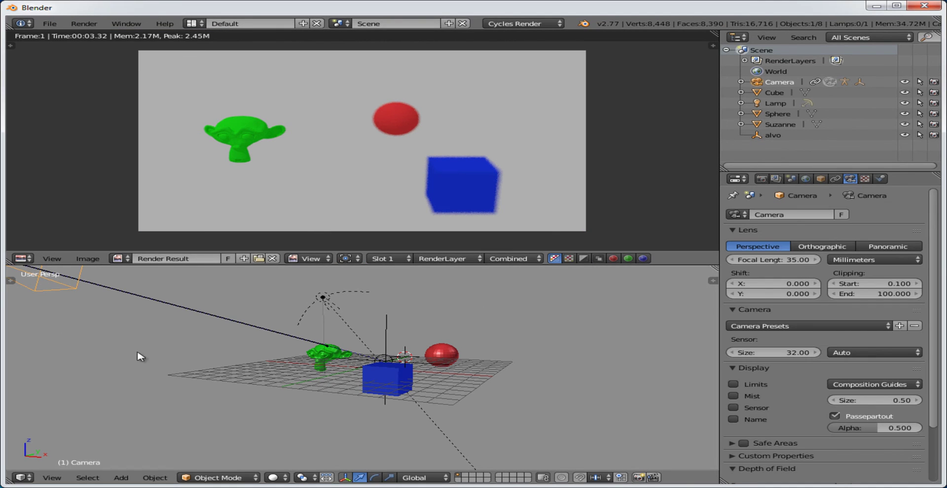
middle_drag(111, 396, 162, 399)
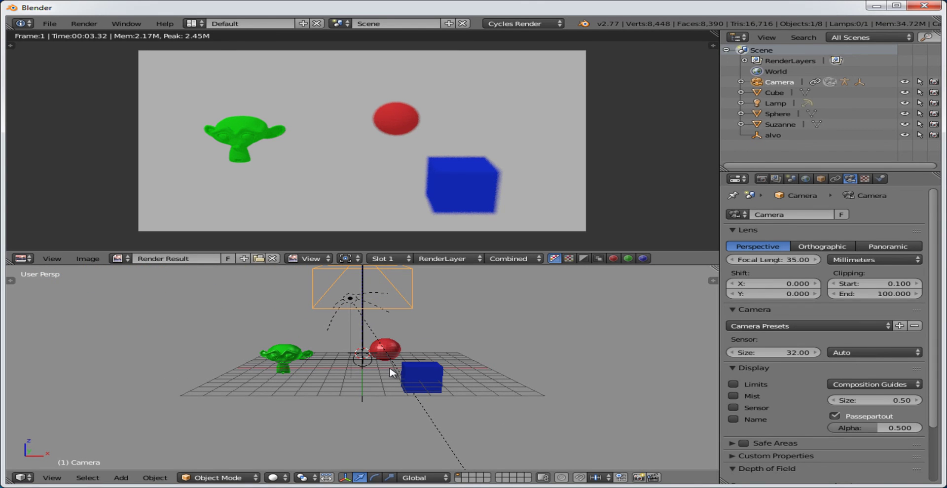
mouse_move(587, 395)
middle_down()
mouse_move(537, 402)
mouse_move(571, 403)
middle_up()
drag(244, 354, 521, 359)
right_click(370, 367)
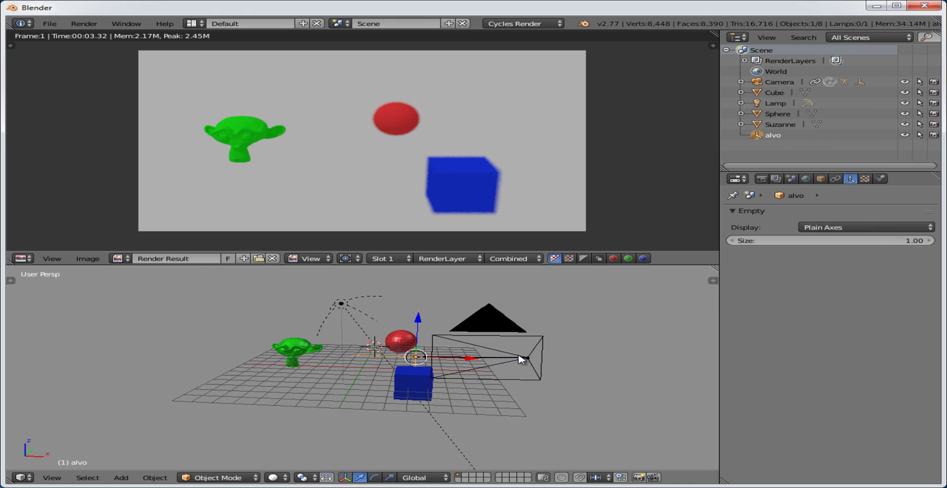
right_click(500, 326)
drag(535, 327, 526, 407)
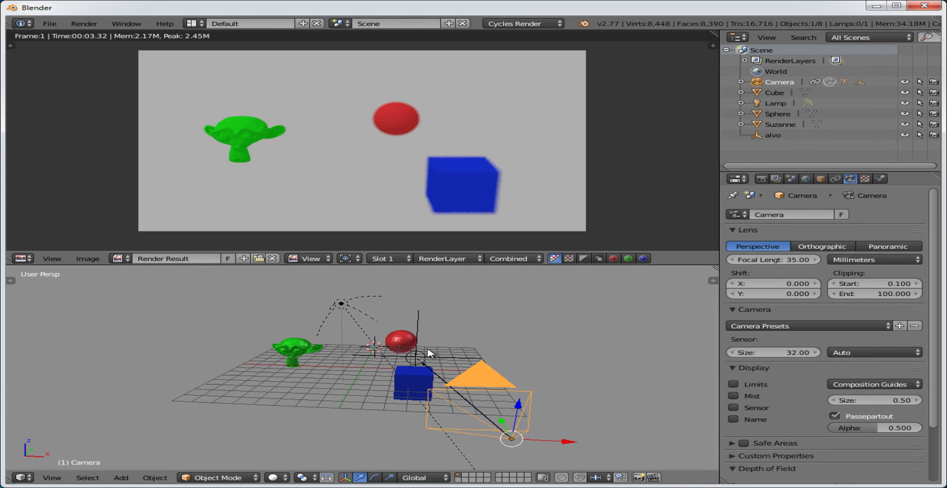
Select the foco empty and slide it along Y toward the camera, near the blue cube
right_click(428, 351)
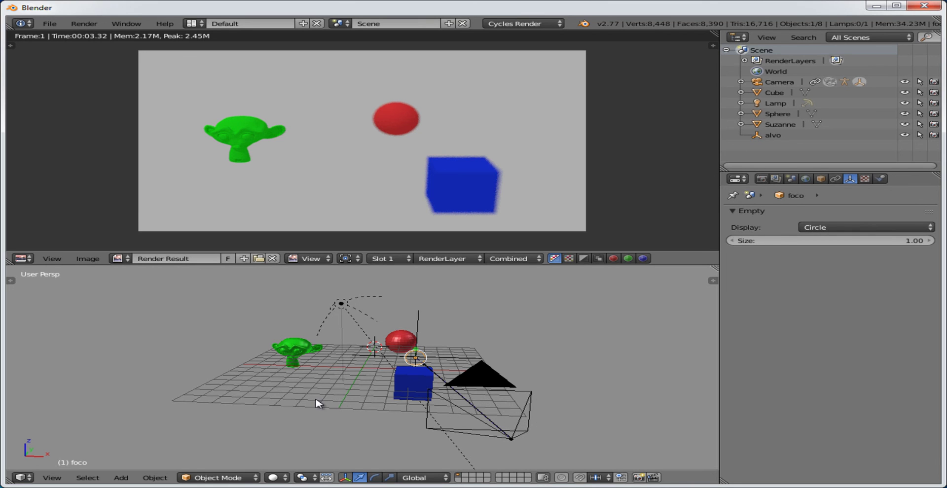
middle_drag(318, 404, 422, 398)
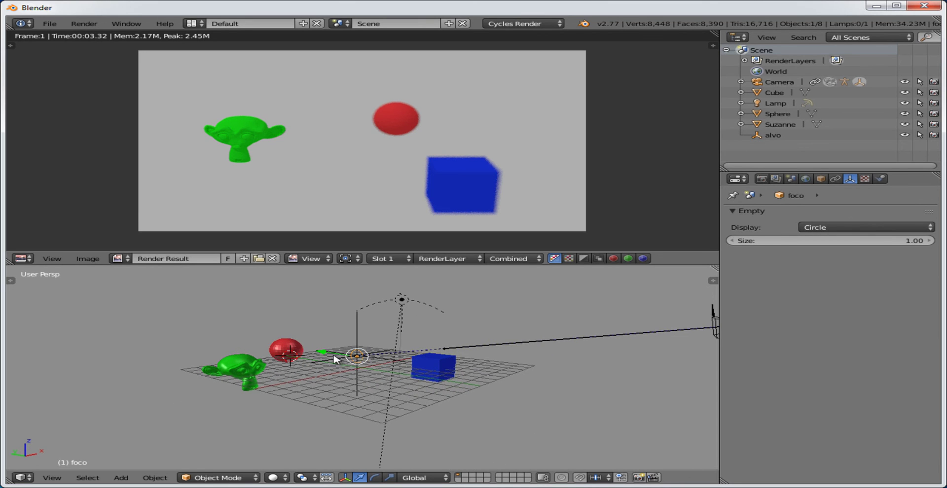
drag(328, 354, 447, 364)
Lower the camera about 0.821 along Z, and return from the render result to the upper 3D view
middle_drag(577, 392, 472, 392)
right_click(511, 349)
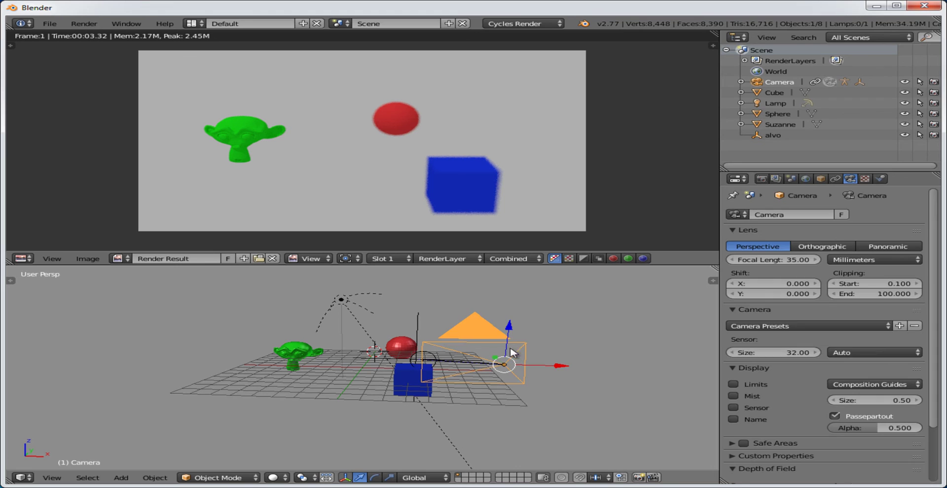
drag(513, 332, 511, 370)
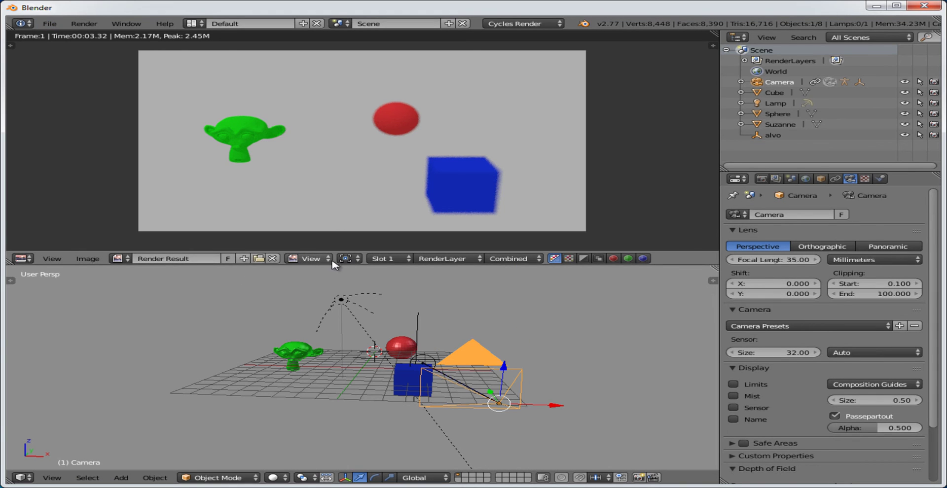
key(Escape)
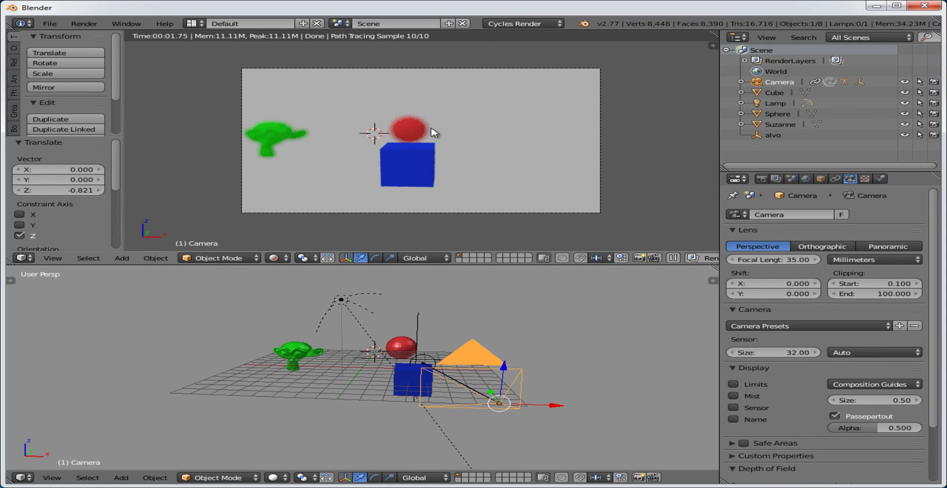
Move the alvo empty about -8.539 along X so the camera aims near the green monkey
right_click(295, 359)
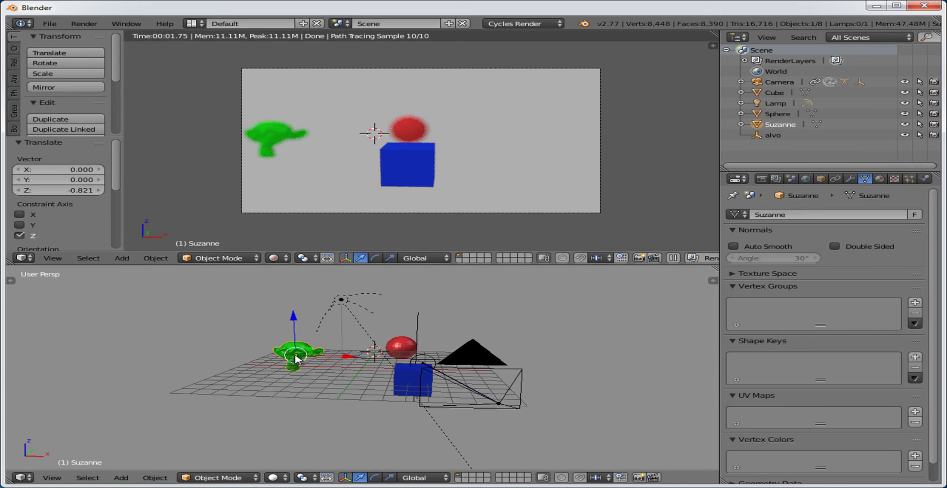
right_click(419, 353)
key(g)
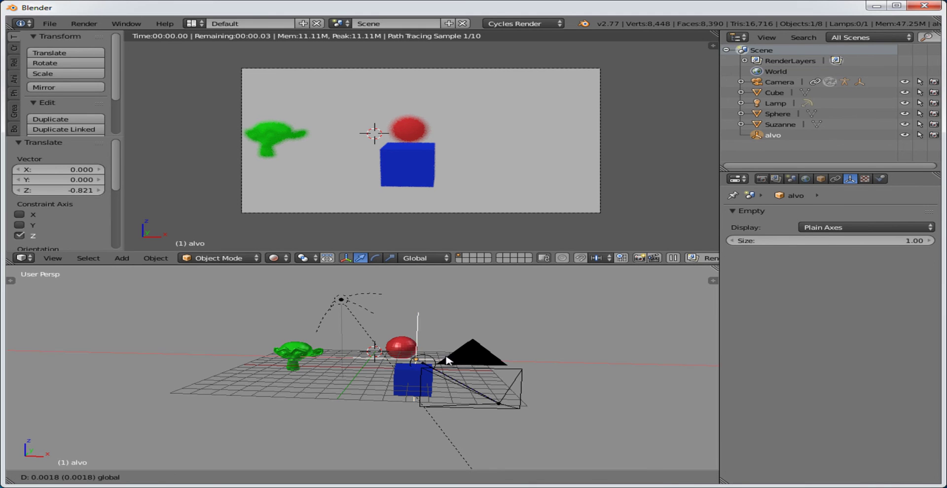
key(x)
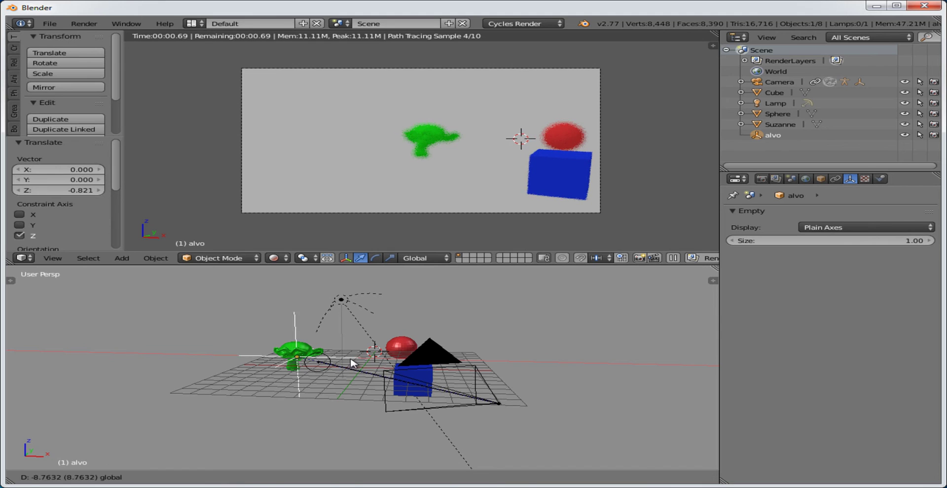
click(348, 362)
Move the foco empty about 11.112 along Y to bring the focus back to the green monkey
middle_drag(144, 412, 194, 413)
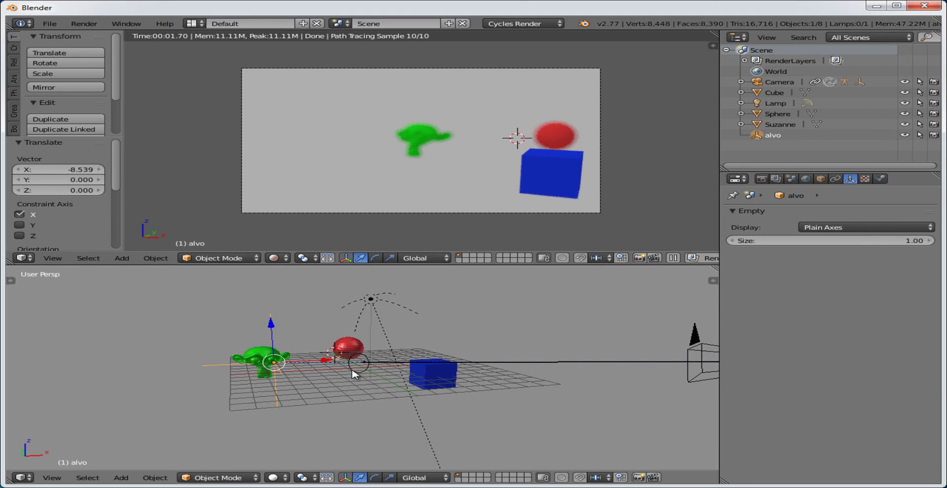
right_click(345, 357)
key(g)
key(y)
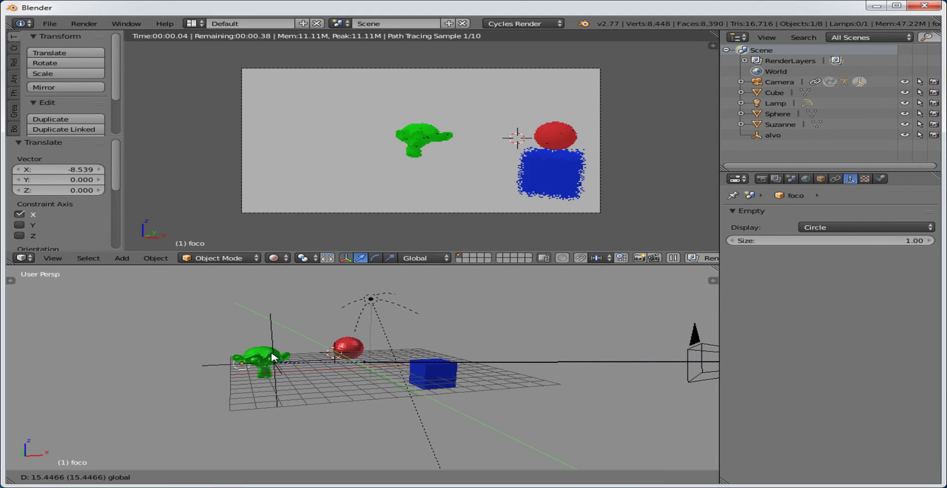
click(285, 360)
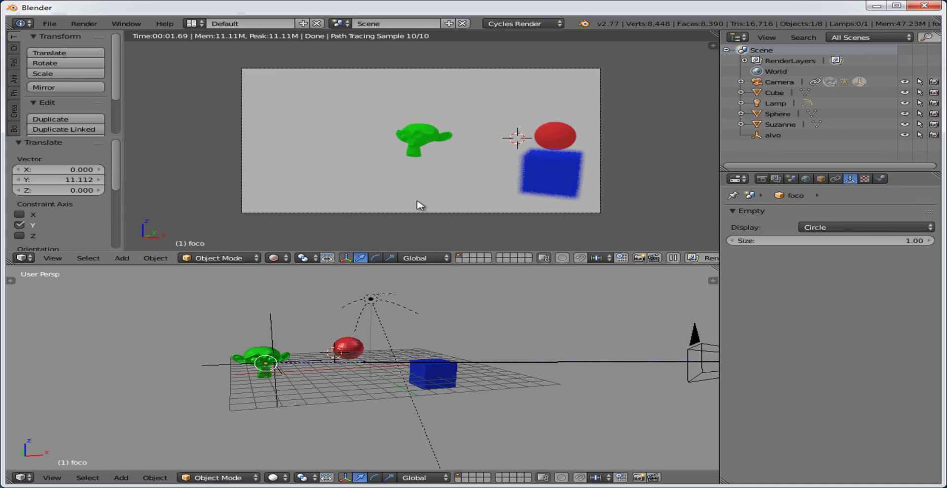
Try to move the camera's armature about -0.122 along X in the lower 3D view
middle_drag(419, 205, 397, 207)
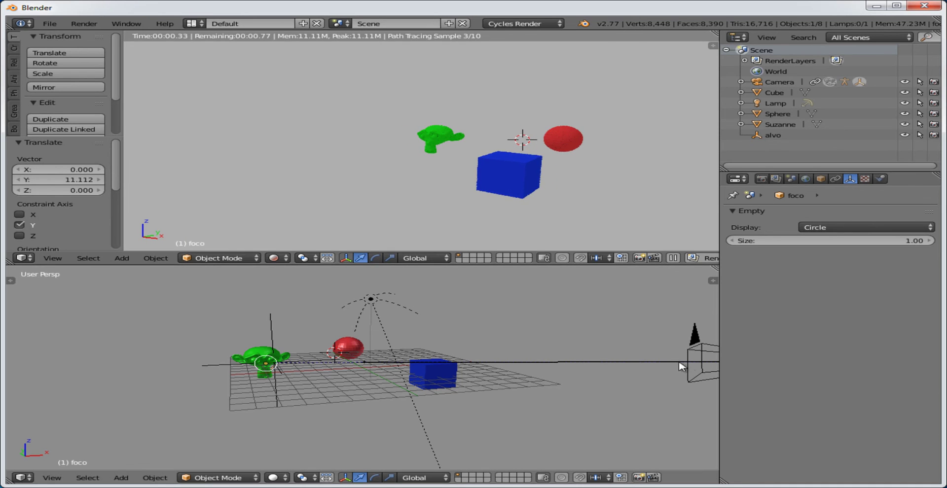
right_click(697, 365)
middle_drag(698, 365, 592, 395)
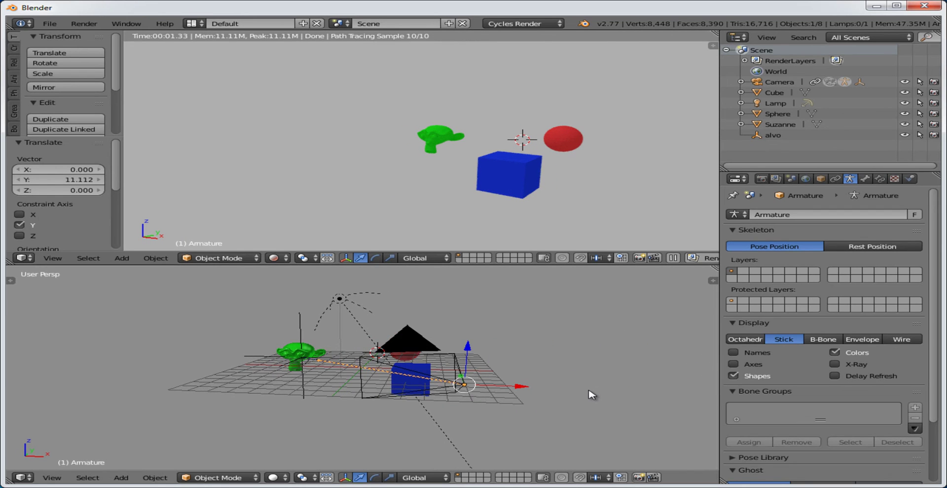
mouse_move(522, 387)
mouse_down()
mouse_move(402, 376)
mouse_move(515, 377)
mouse_up()
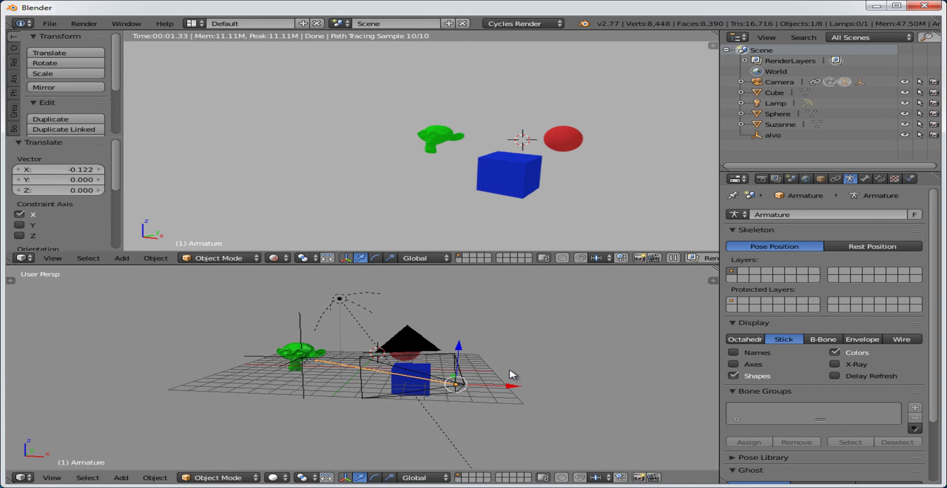
Move the blue cube about -6.851 along X, and the green monkey about 11.869 along Y
right_click(432, 371)
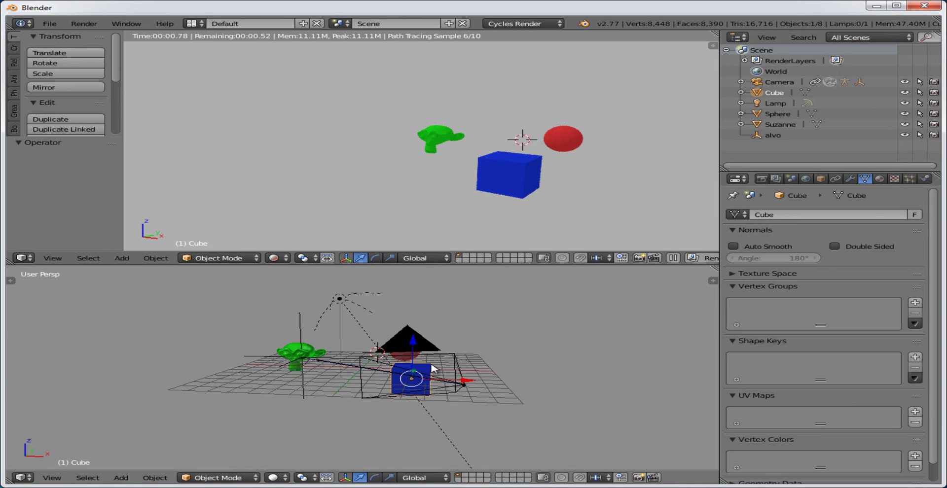
drag(467, 381, 341, 376)
right_click(305, 373)
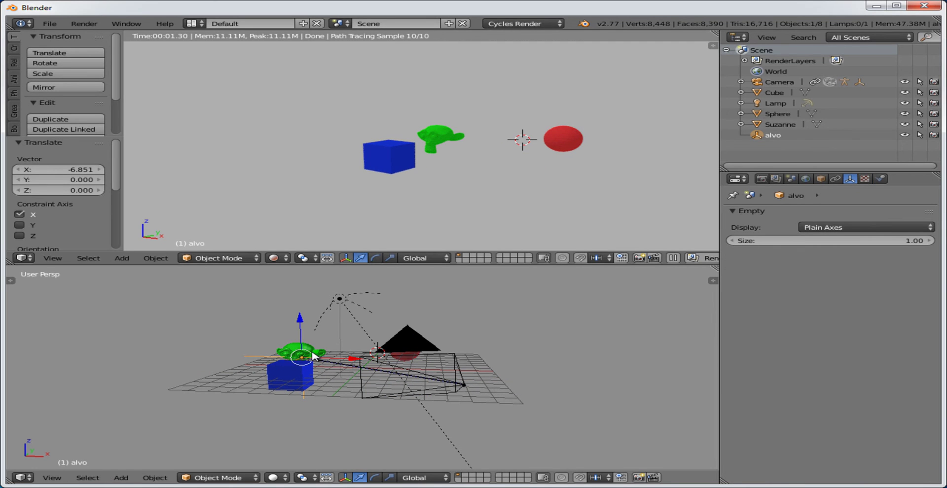
right_click(314, 352)
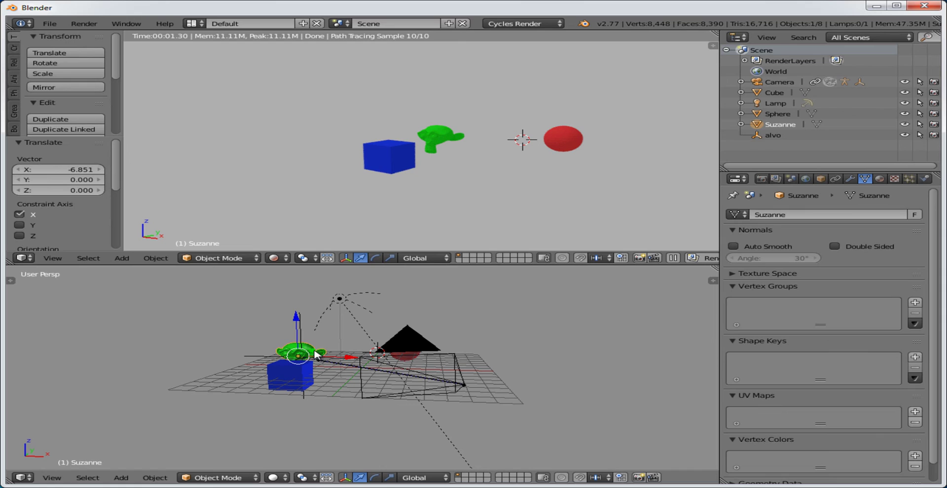
drag(316, 354, 554, 150)
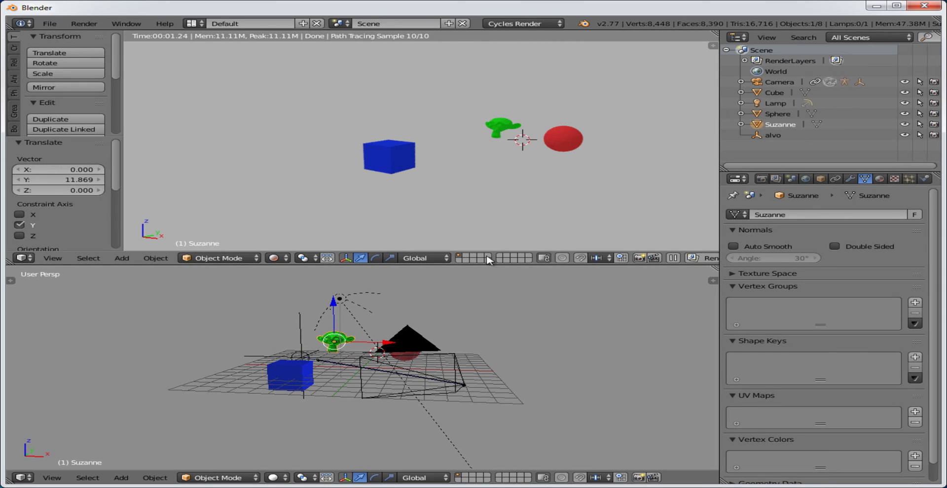
Move the camera along X by about -6.947 past the blue cube, and back by about 1.895
right_click(461, 385)
drag(518, 389, 125, 358)
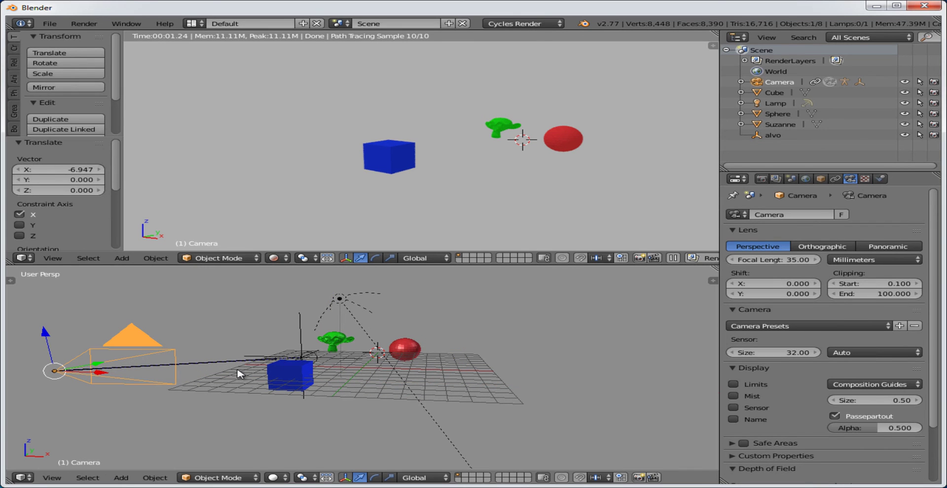
click(275, 258)
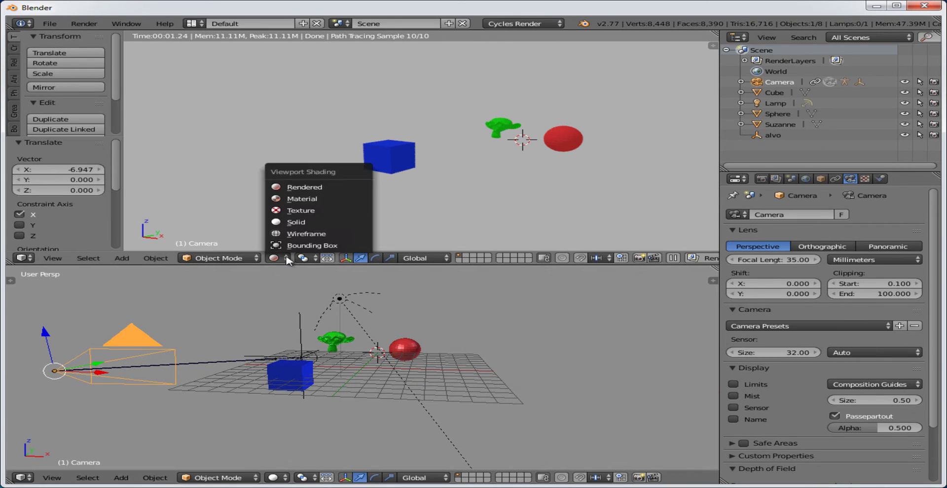
click(319, 193)
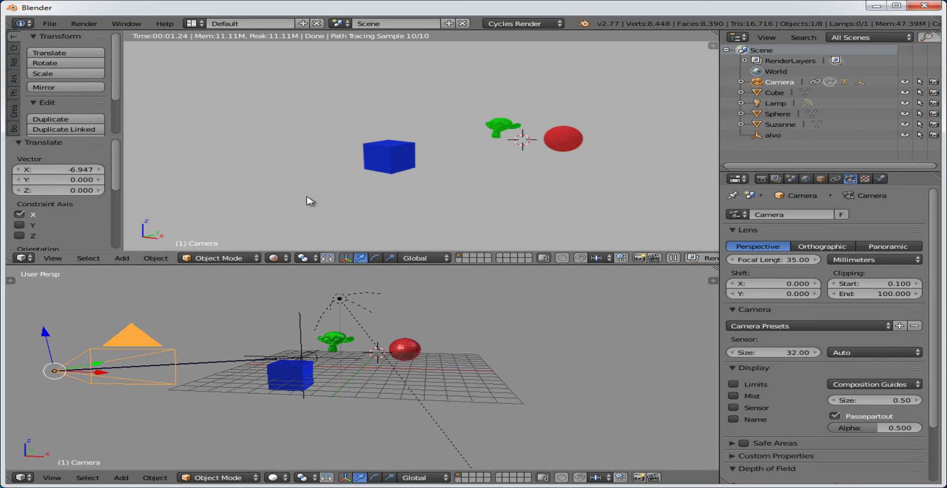
drag(100, 377, 197, 393)
Render a still image of the rearranged scene to check the blur, and return to the 3D view
click(84, 24)
click(101, 36)
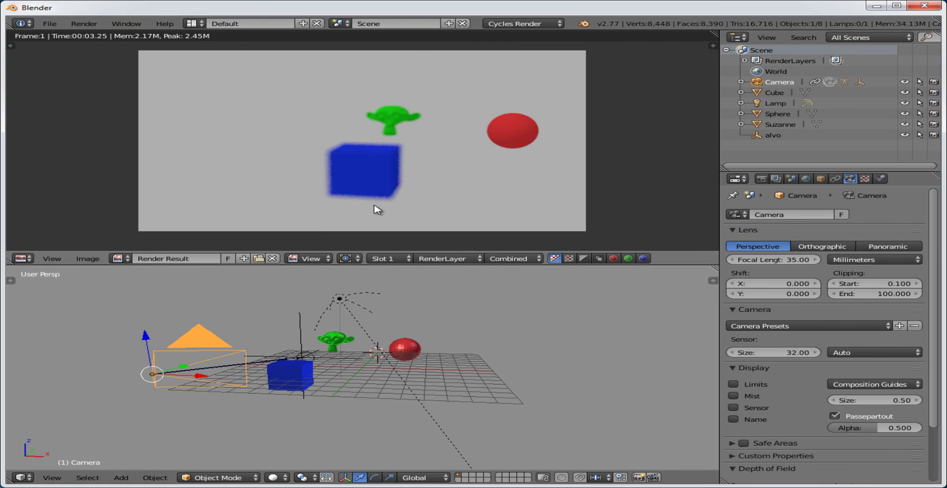
key(Escape)
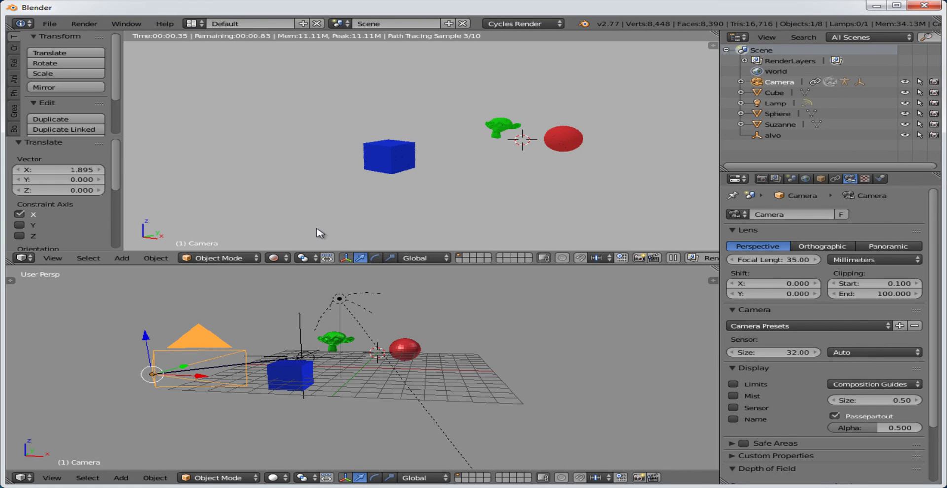
Set the upper 3D view's viewport shading to Solid and show the scene through the camera
click(275, 257)
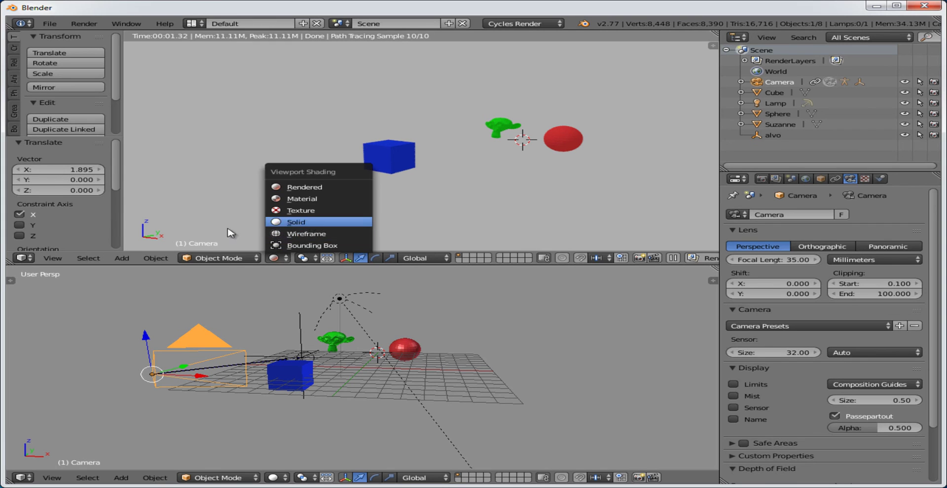
click(306, 233)
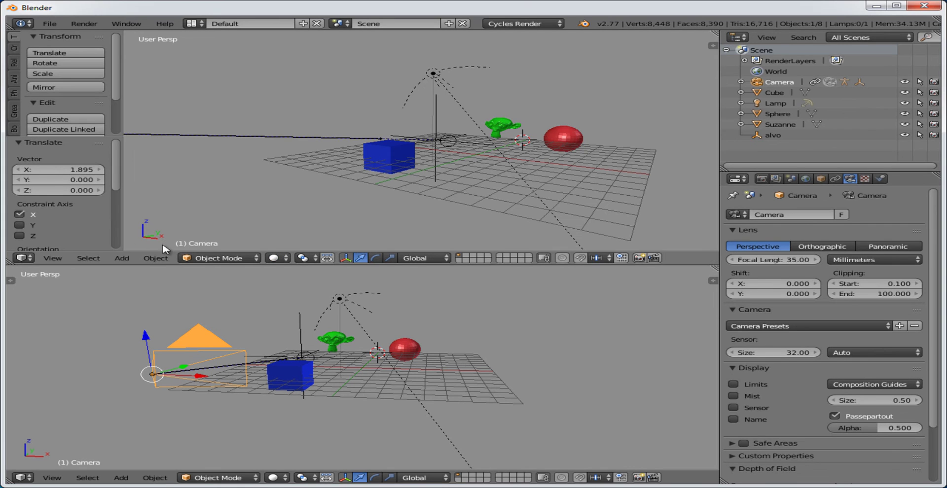
click(53, 258)
click(69, 219)
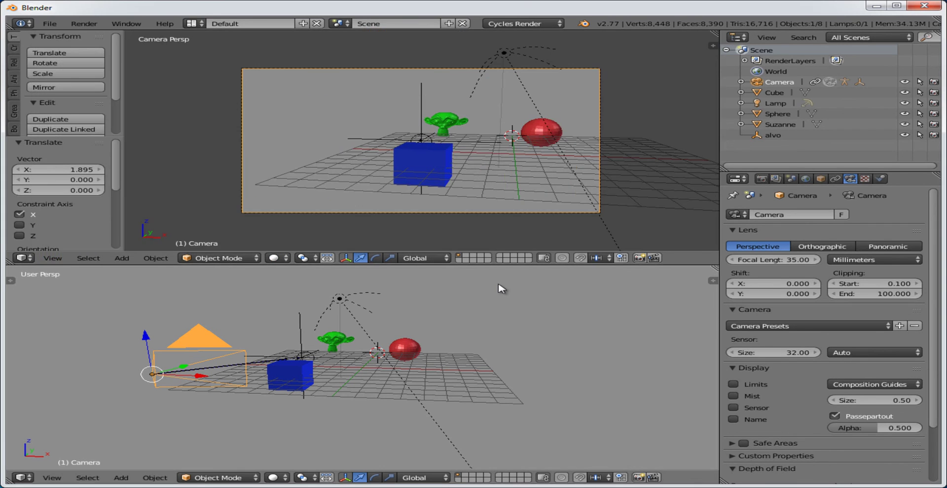
Move the camera about -3.193 along X, and the foco empty about -16.680 along Y
drag(202, 379, 57, 314)
right_click(326, 364)
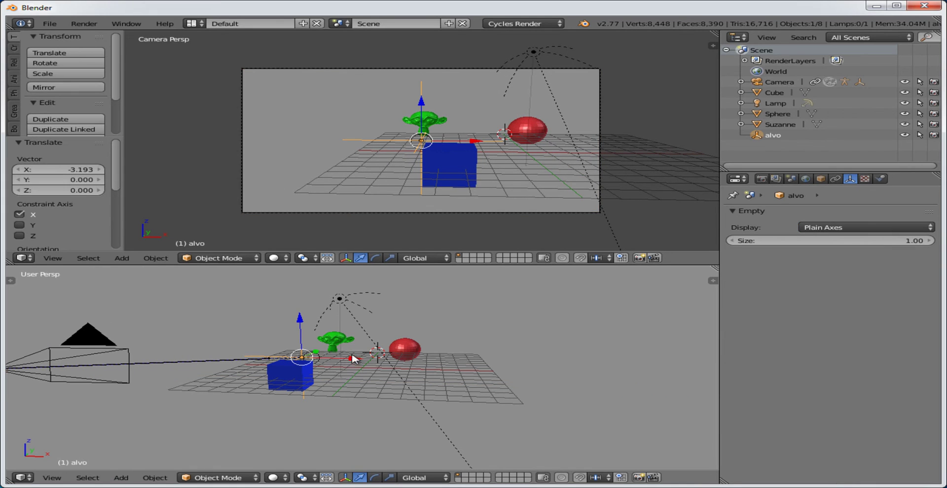
right_click(318, 359)
key(g)
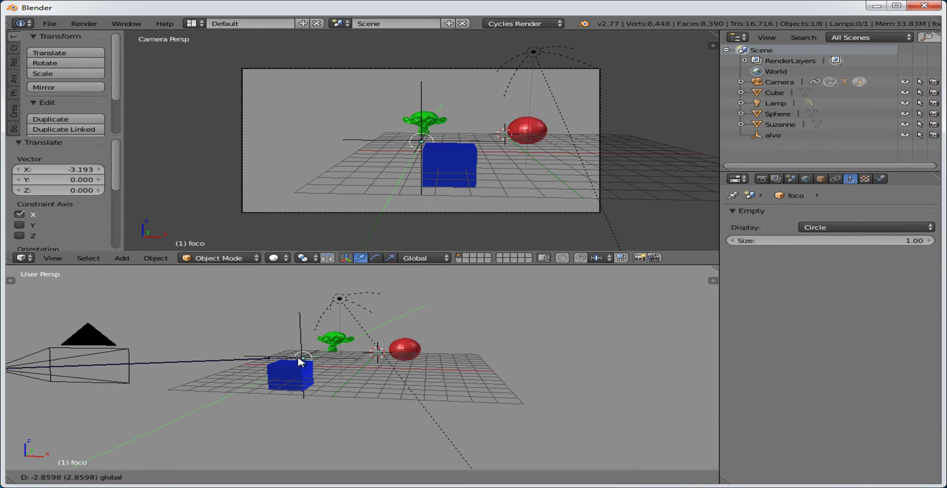
key(y)
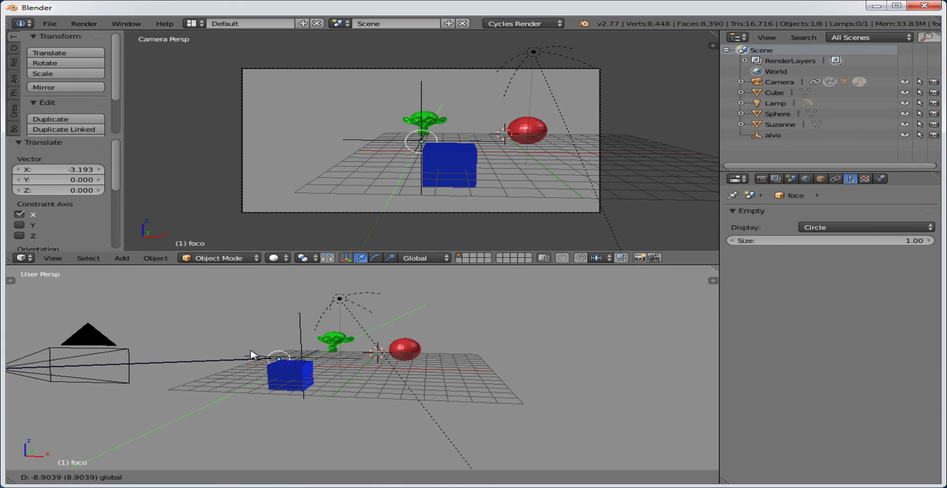
click(192, 367)
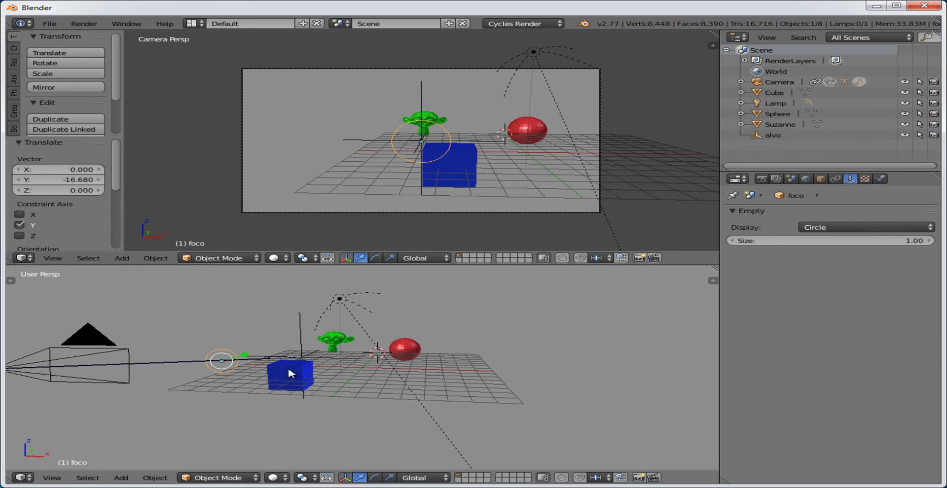
Move the alvo empty about 3.478 along X, and enlarge the camera view by shrinking the 3D view below it
right_click(339, 364)
key(g)
key(x)
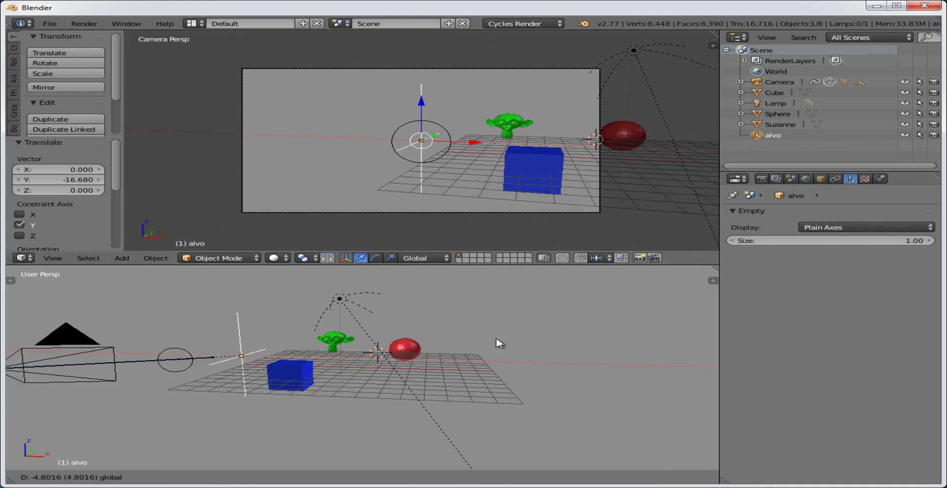
click(405, 327)
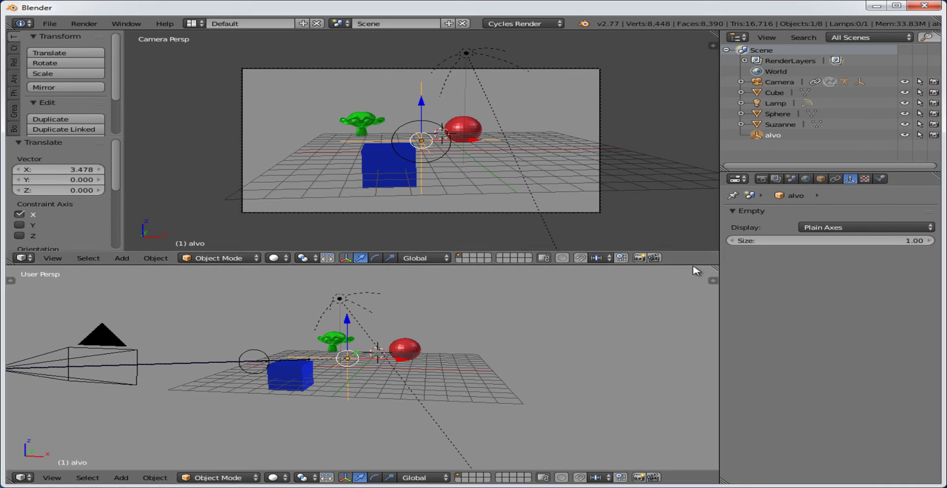
drag(697, 267, 699, 392)
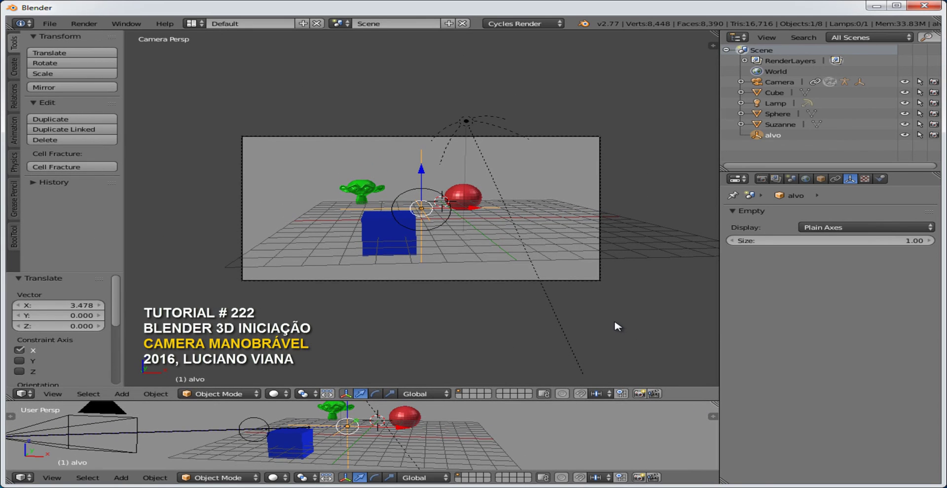